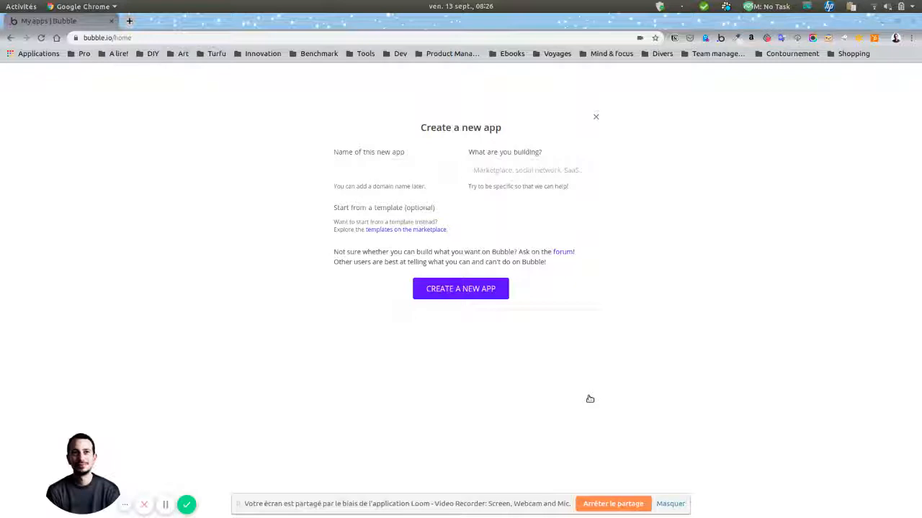
Step: Create a new app named sneakers-addict-test
click(377, 167)
text(skill)
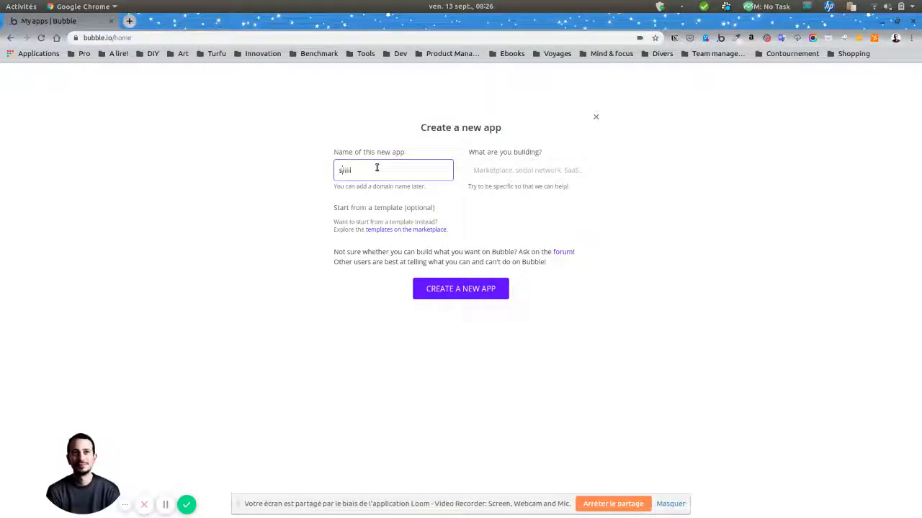
text(kers-addict-test)
click(481, 295)
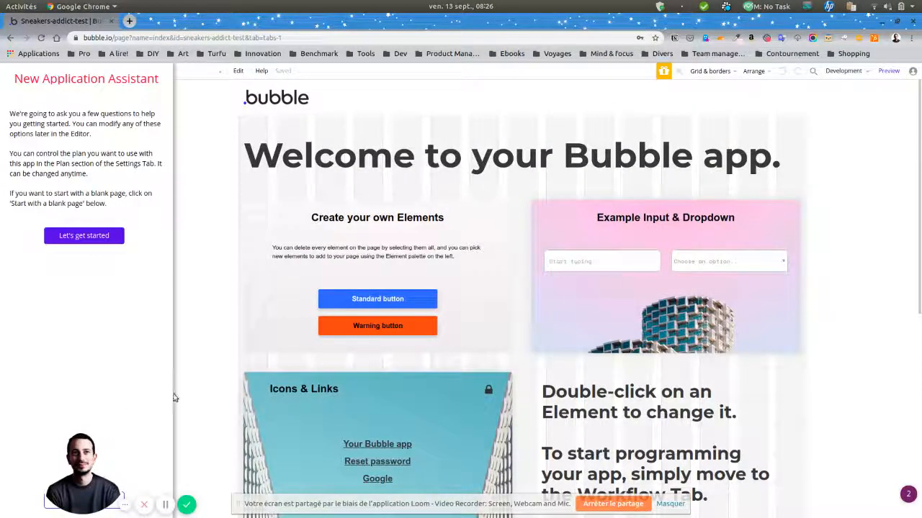
Step: Start the new app with a blank page instead of following the application assistant
drag(83, 468, 229, 465)
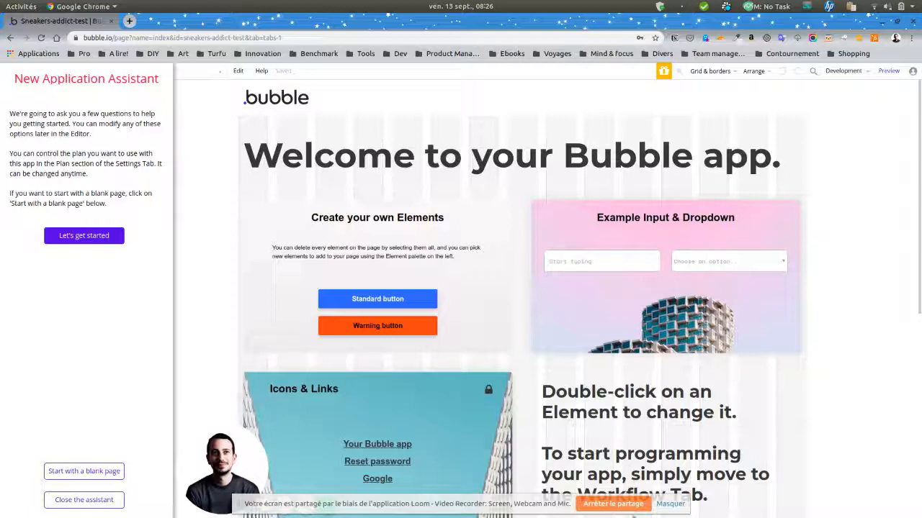
click(668, 504)
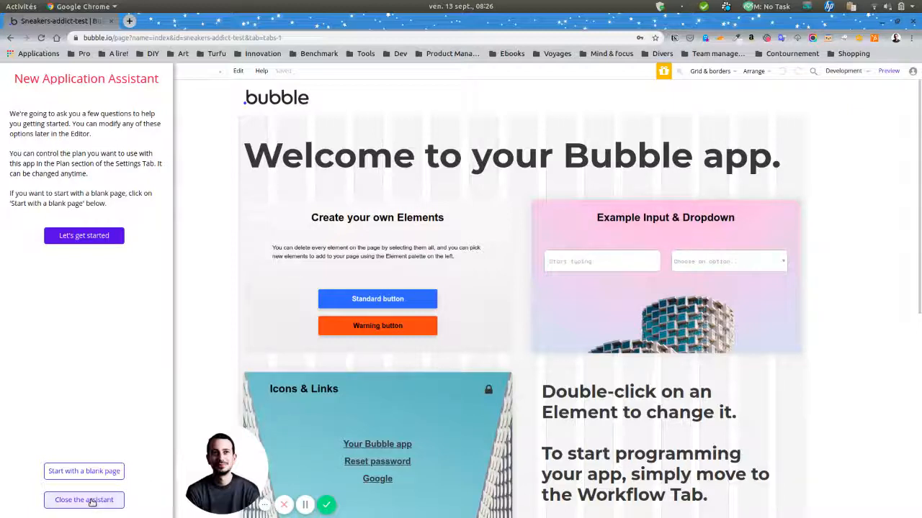
click(93, 473)
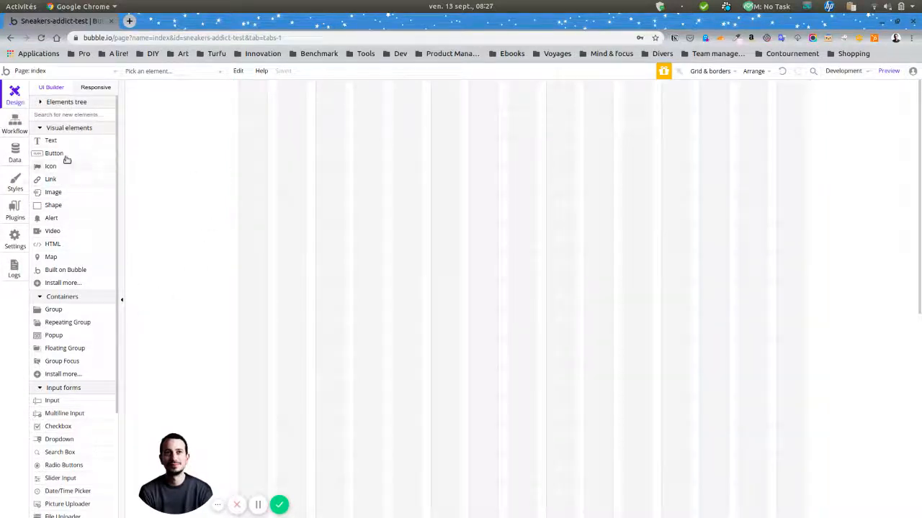
Step: Draw an image element about 216 by 179 px in the page's upper middle and upload logo.png from the sneakers folder into it
click(58, 196)
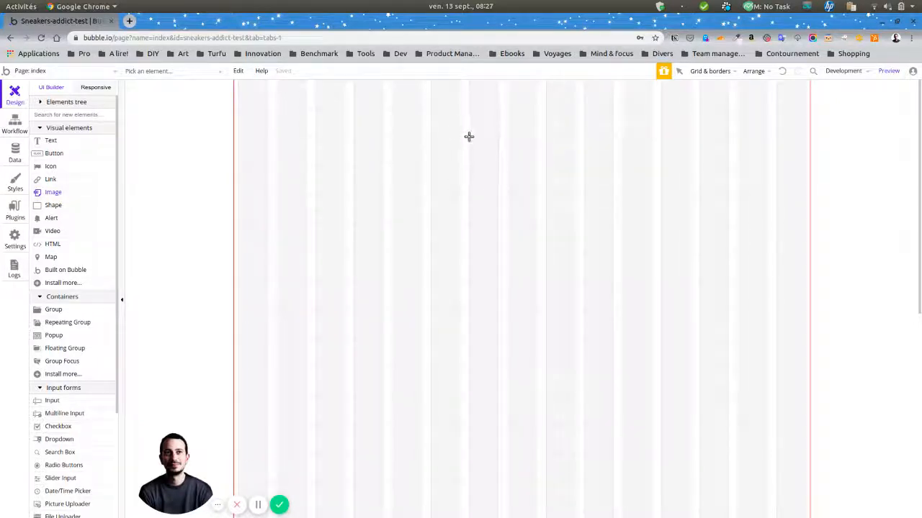
drag(469, 136, 572, 223)
click(796, 169)
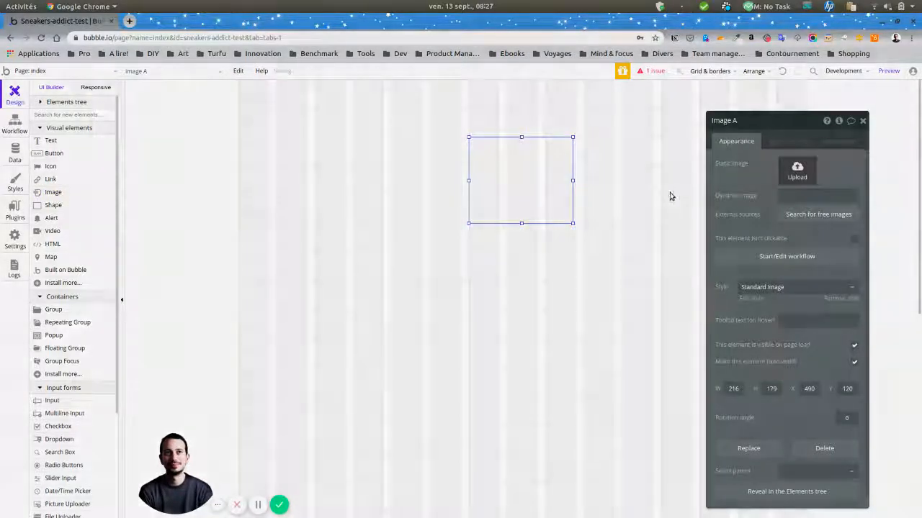
click(352, 130)
click(288, 130)
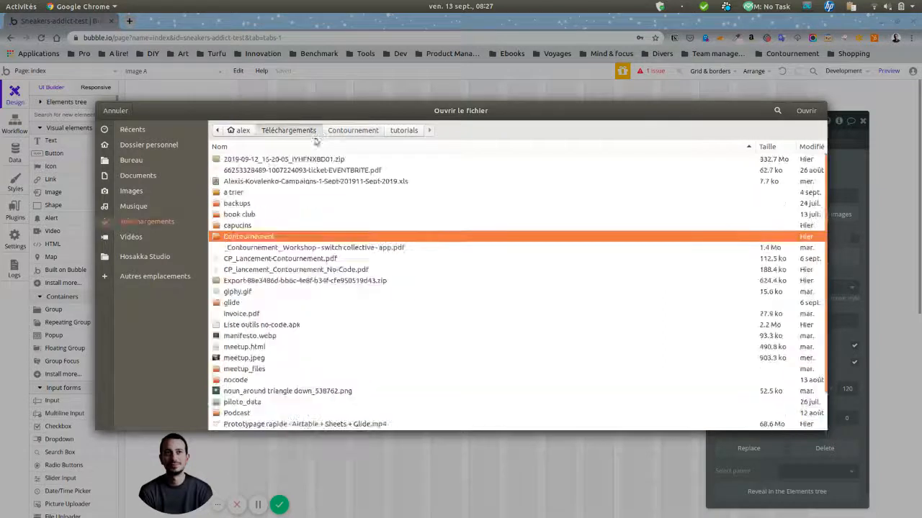
scroll(241, 317, down, 2)
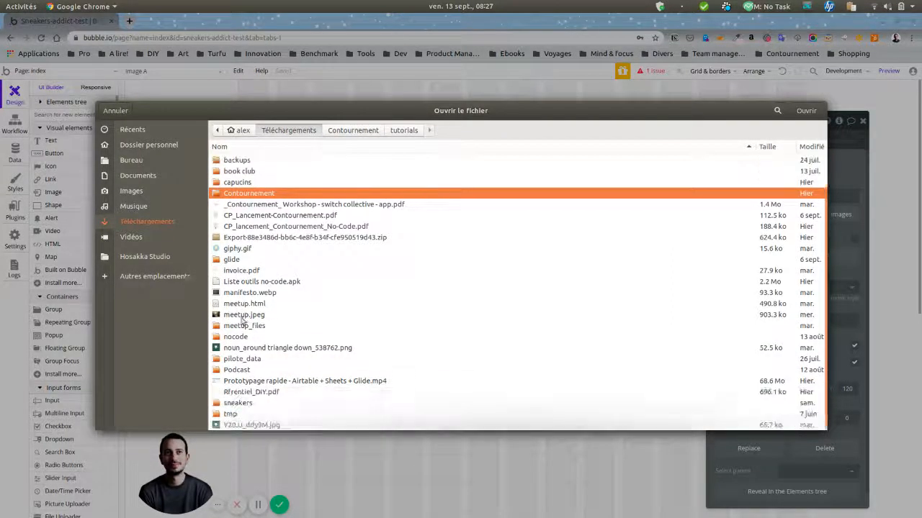
double_click(248, 403)
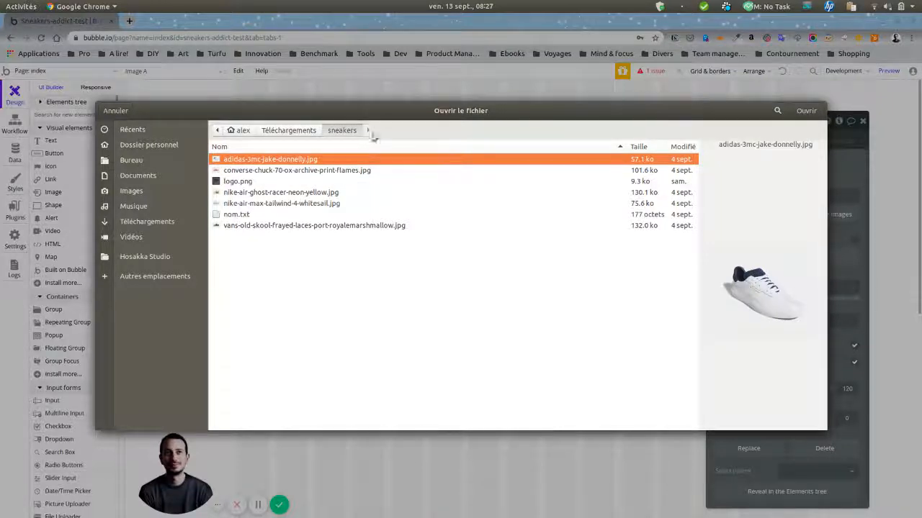
double_click(369, 182)
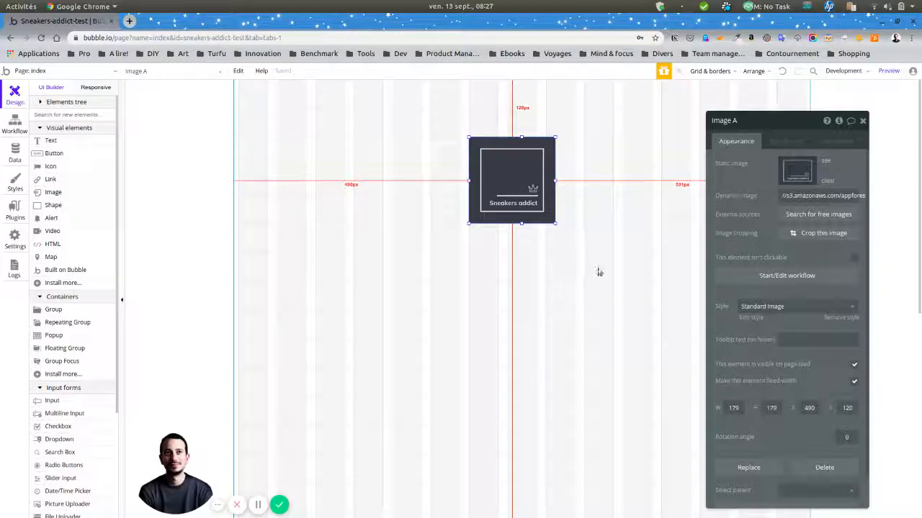
Step: Set the index page's background style to Image and search the free images for "sneakers"
click(597, 271)
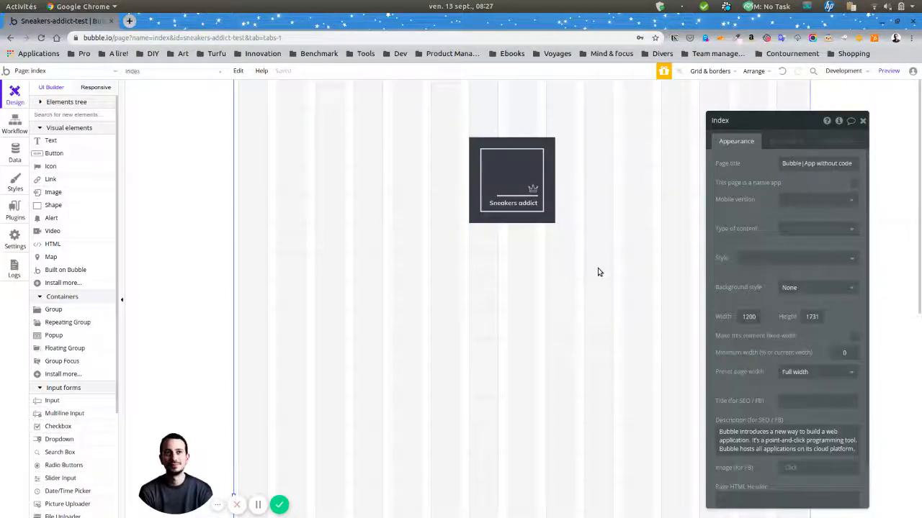
click(805, 288)
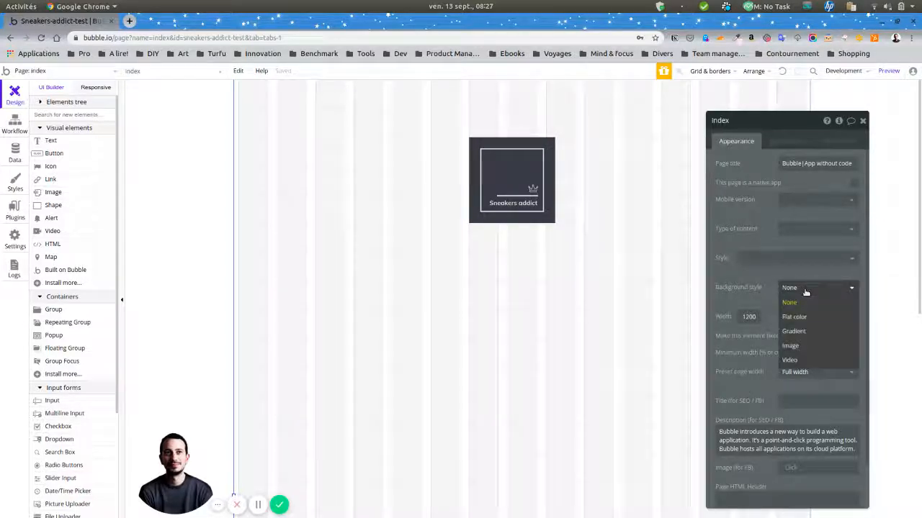
click(814, 344)
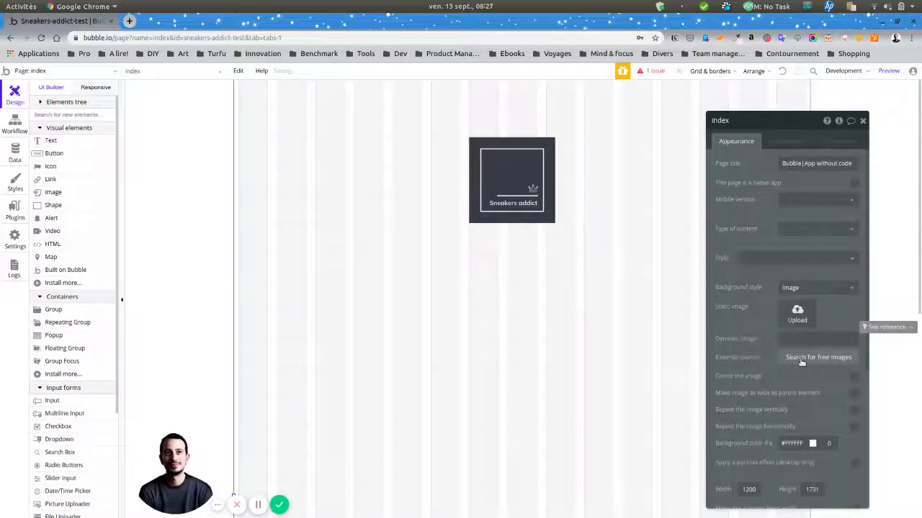
click(801, 359)
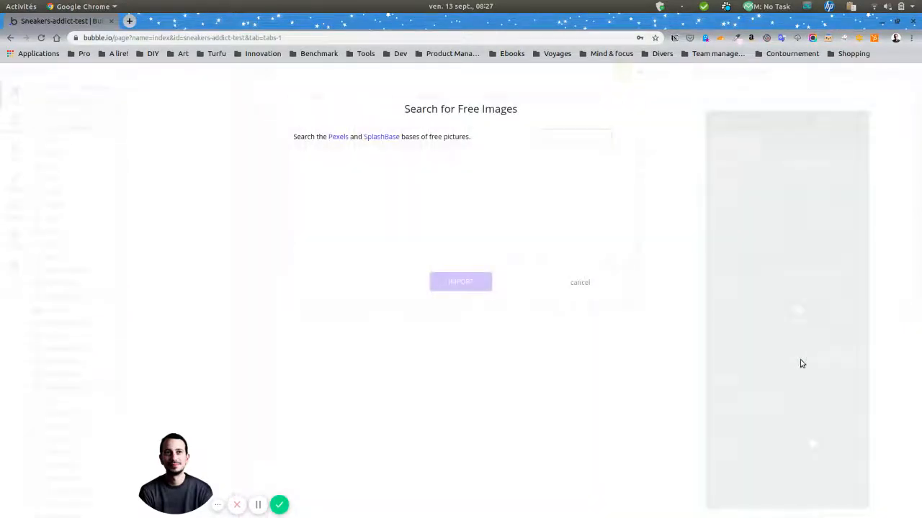
click(557, 137)
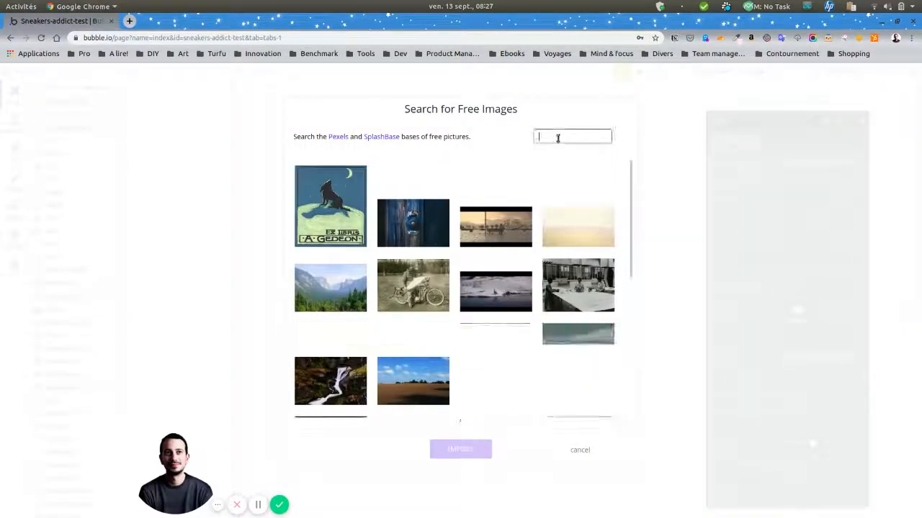
text(sneakers)
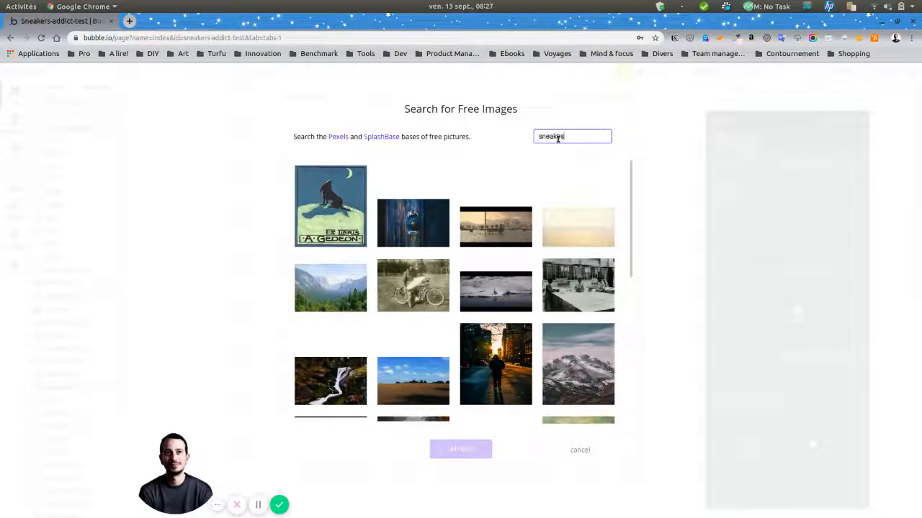
click(710, 200)
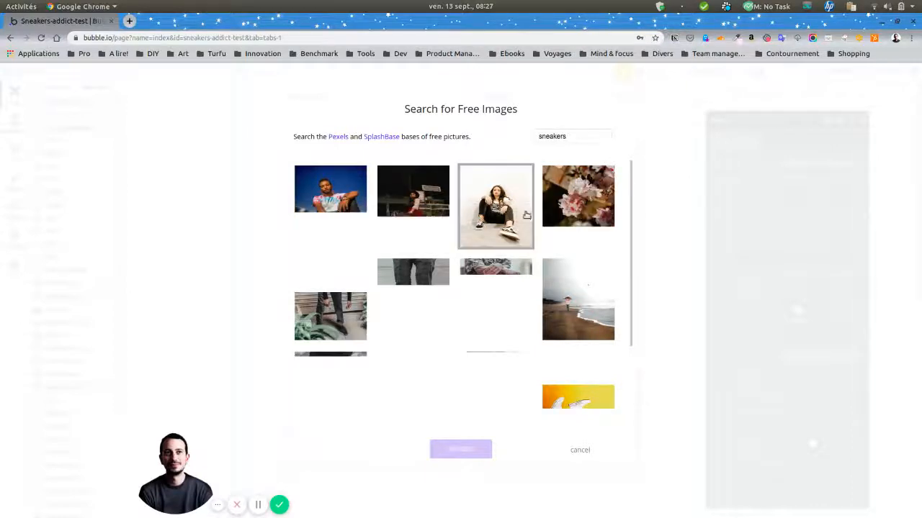
Step: Import the photo of the woman in sneakers sitting against a white tiled wall as the page background
scroll(456, 218, down, 2)
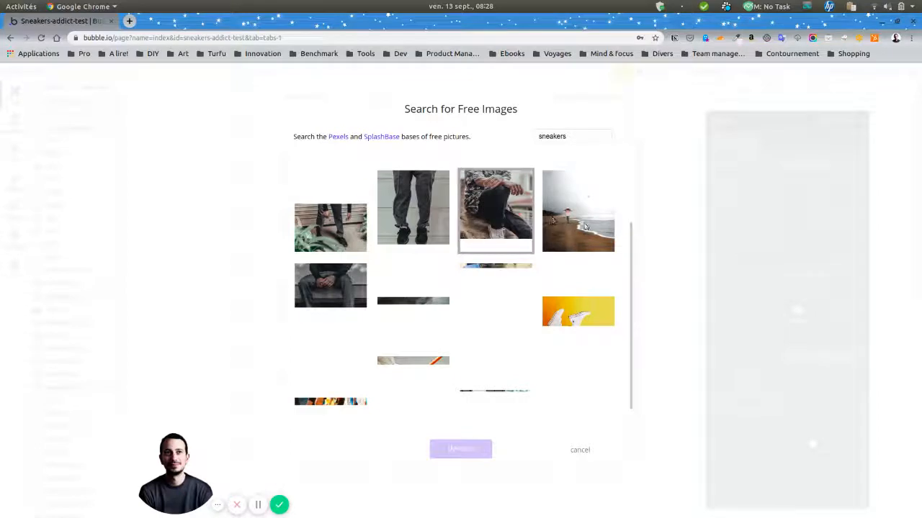
scroll(586, 225, up, 2)
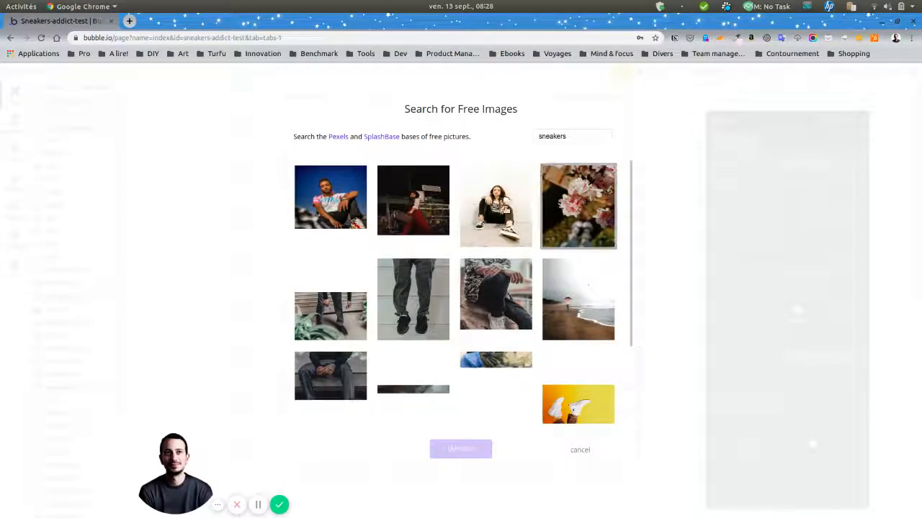
click(506, 209)
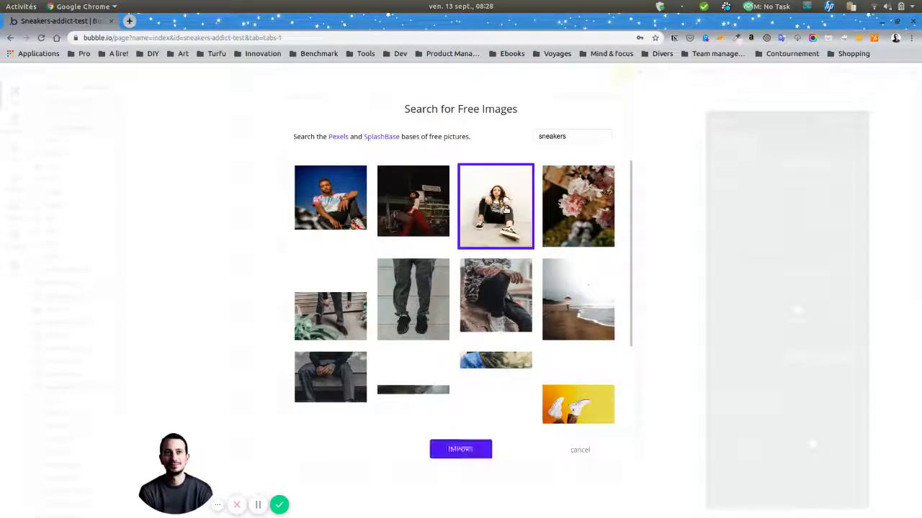
click(460, 451)
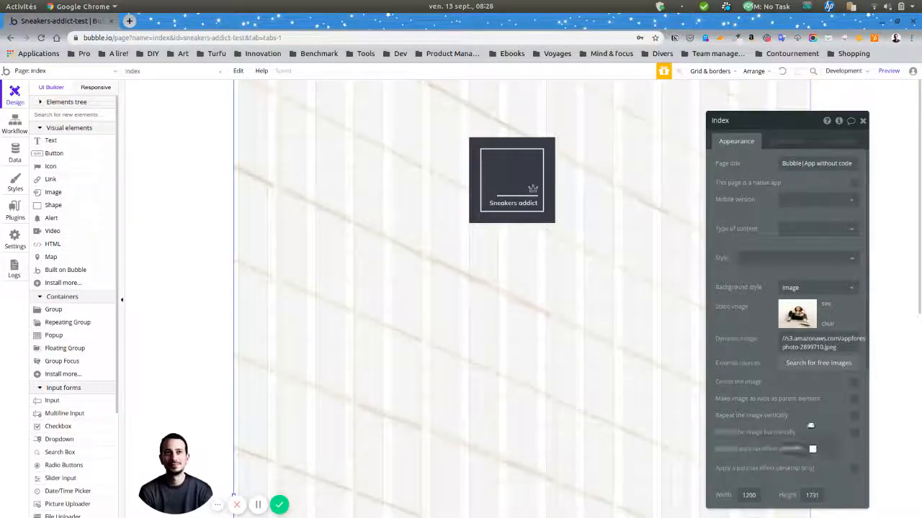
Step: Center the page's background image and make it as wide as the parent element
click(854, 382)
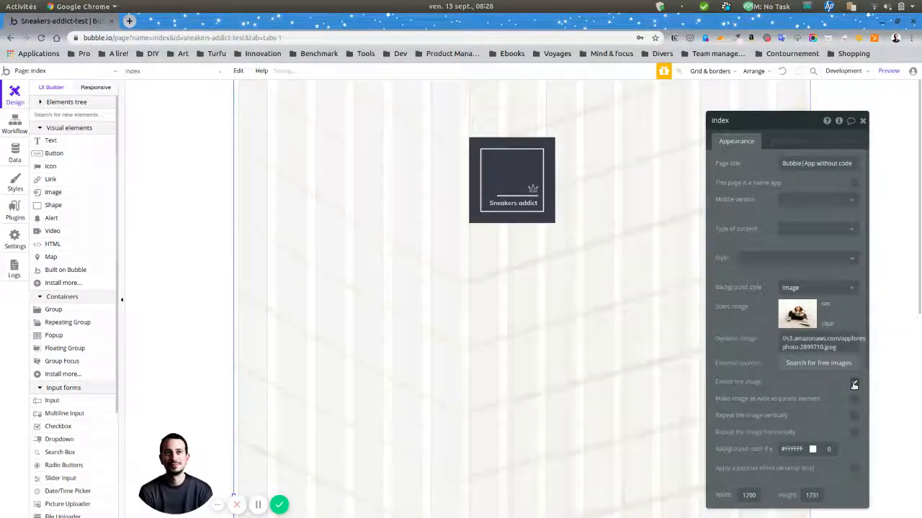
click(854, 399)
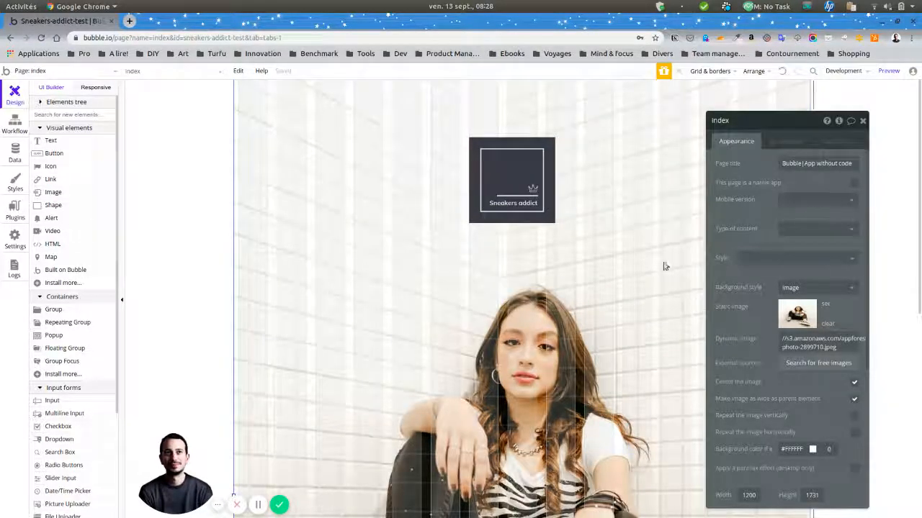
scroll(664, 265, down, 5)
scroll(664, 266, up, 5)
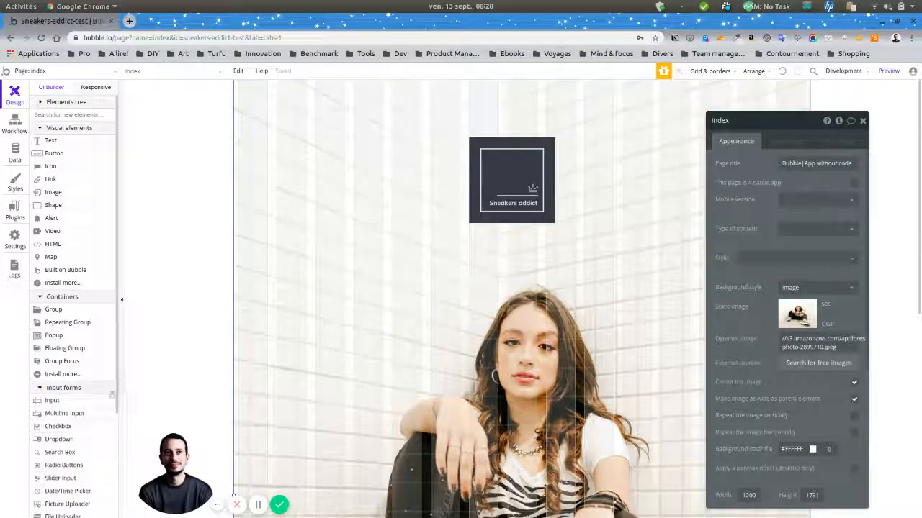
Step: Place a Signup Login form template beneath the logo, with its group at about X 452, Y 372
scroll(78, 370, down, 2)
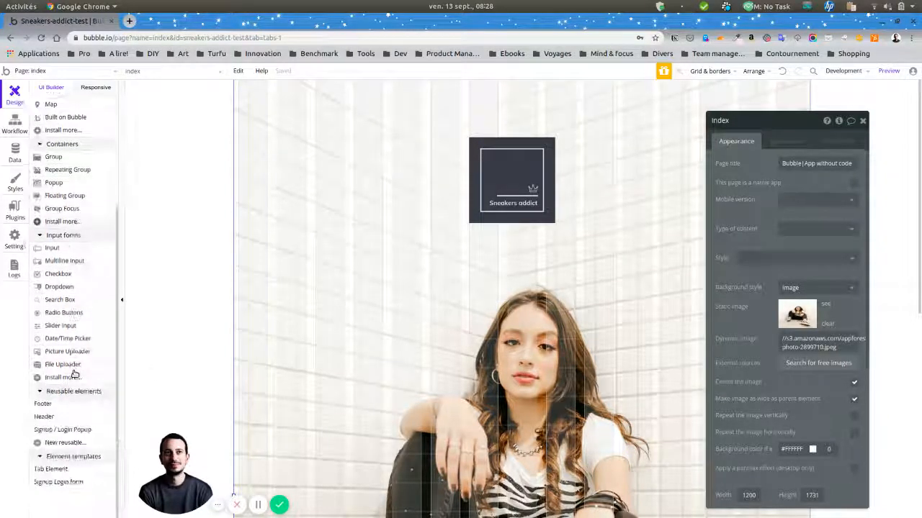
mouse_move(74, 374)
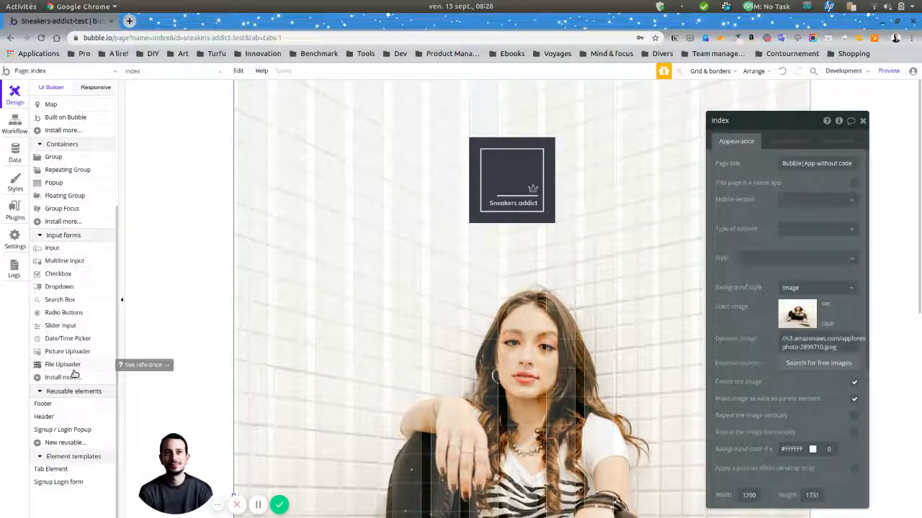
click(58, 481)
scroll(424, 331, down, 3)
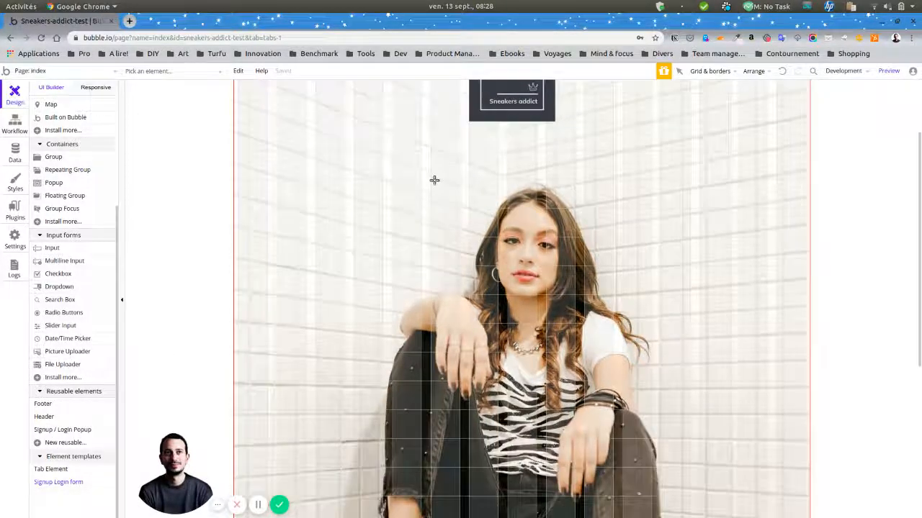
mouse_move(421, 152)
mouse_down()
mouse_move(488, 201)
mouse_move(640, 439)
mouse_move(636, 453)
mouse_up()
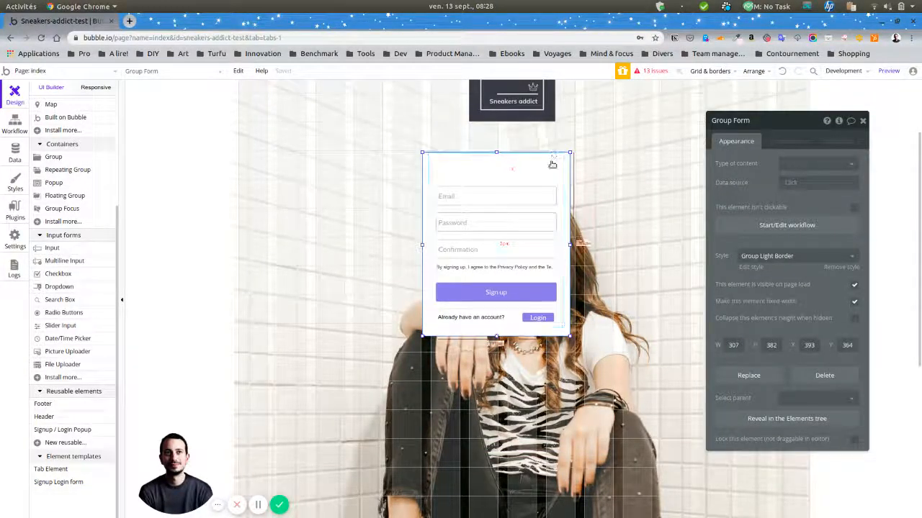
drag(568, 291, 596, 295)
Step: Enlarge the sign-up form's title to about 43 px high and change its text to "Inscription"
click(530, 175)
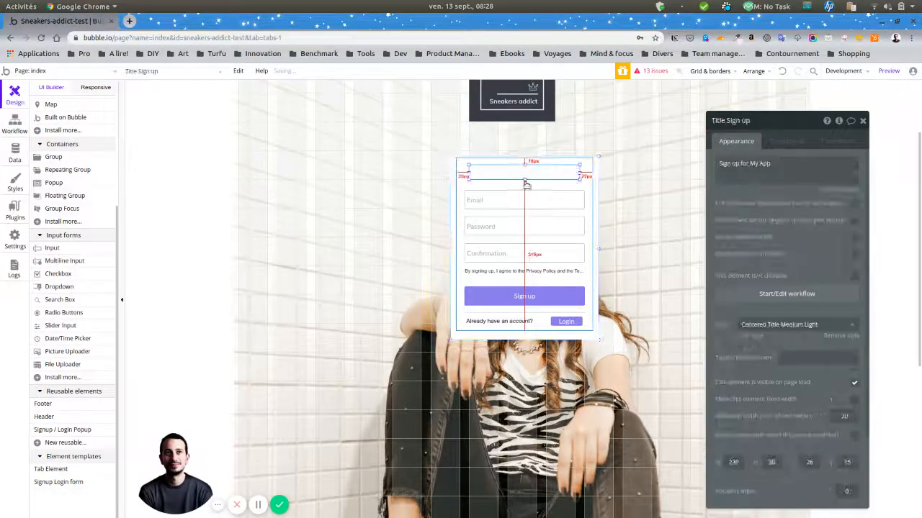
drag(524, 179, 525, 182)
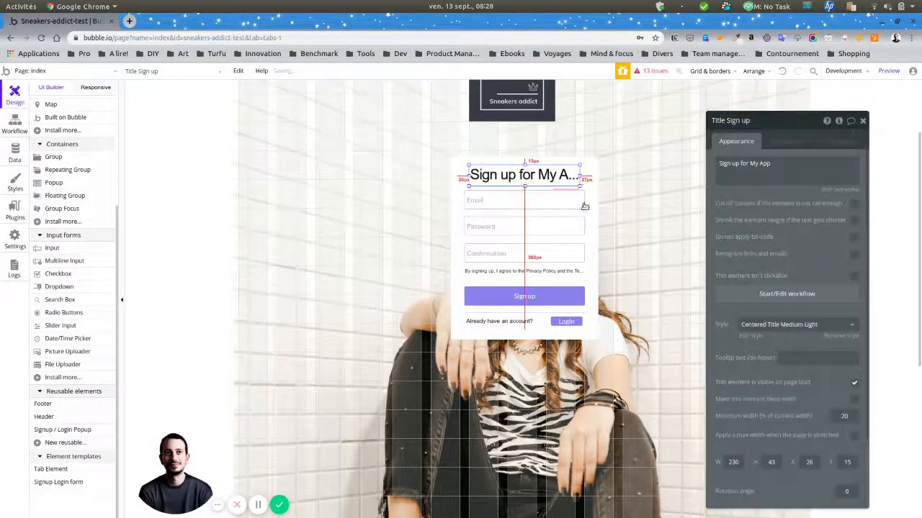
triple_click(723, 164)
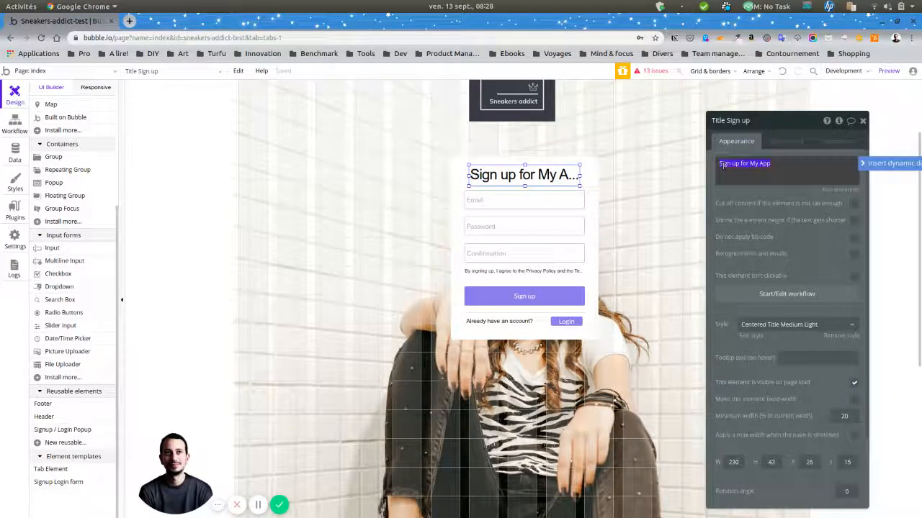
text(Inscription)
click(478, 338)
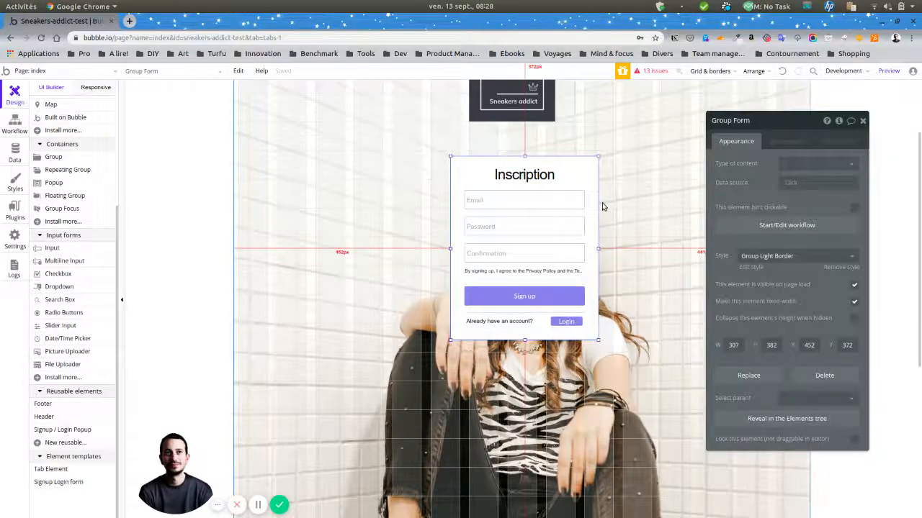
Step: Create a new page named "profil" without cloning an existing page
click(545, 300)
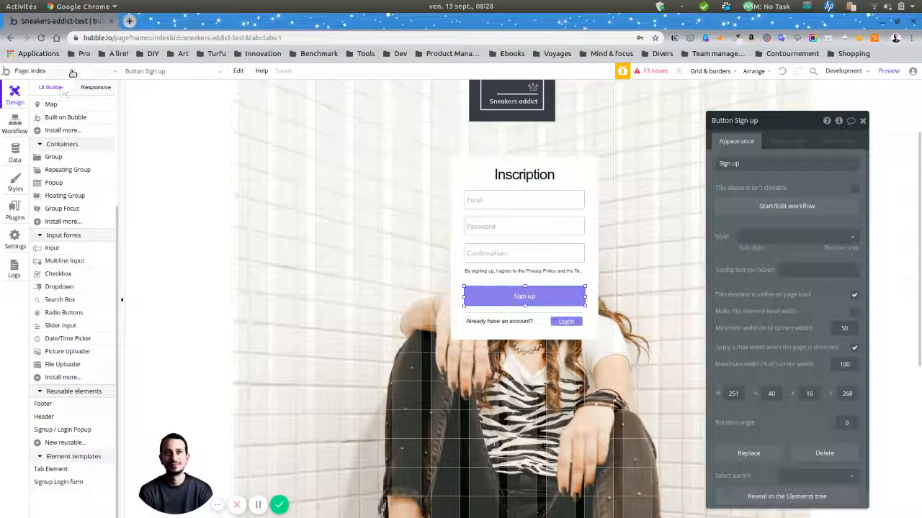
click(63, 71)
click(45, 128)
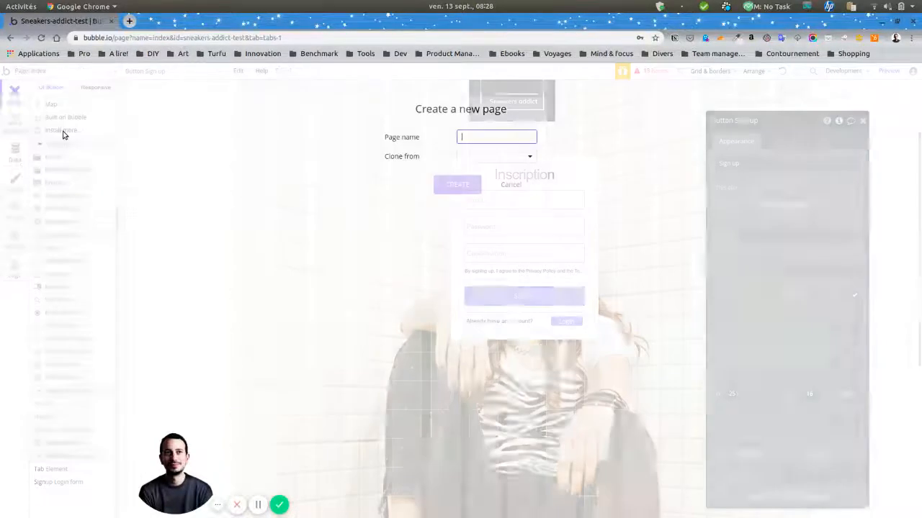
text(profil)
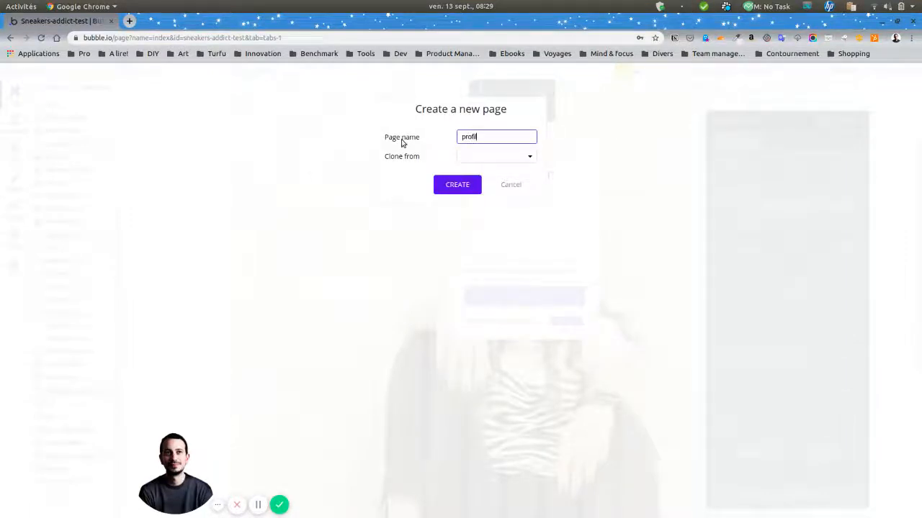
click(456, 184)
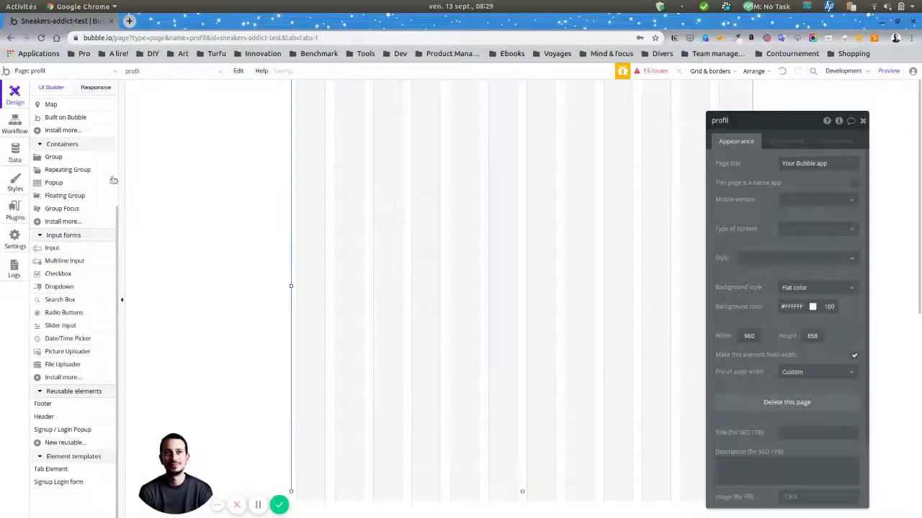
Step: Add a text element about 364 by 70 px near the top of the profil page, reading "Profil"
scroll(73, 221, up, 4)
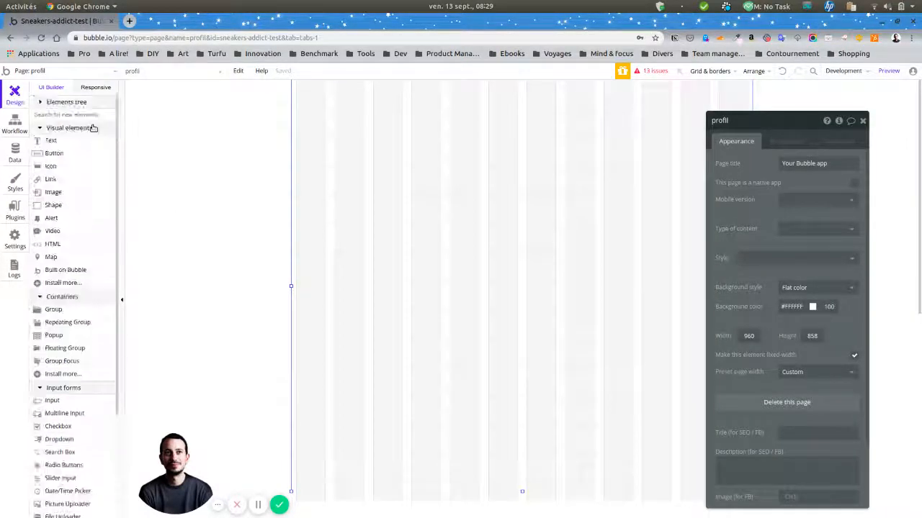
click(56, 142)
mouse_move(436, 102)
mouse_down()
mouse_move(590, 123)
mouse_move(612, 136)
mouse_up()
text(Profi)
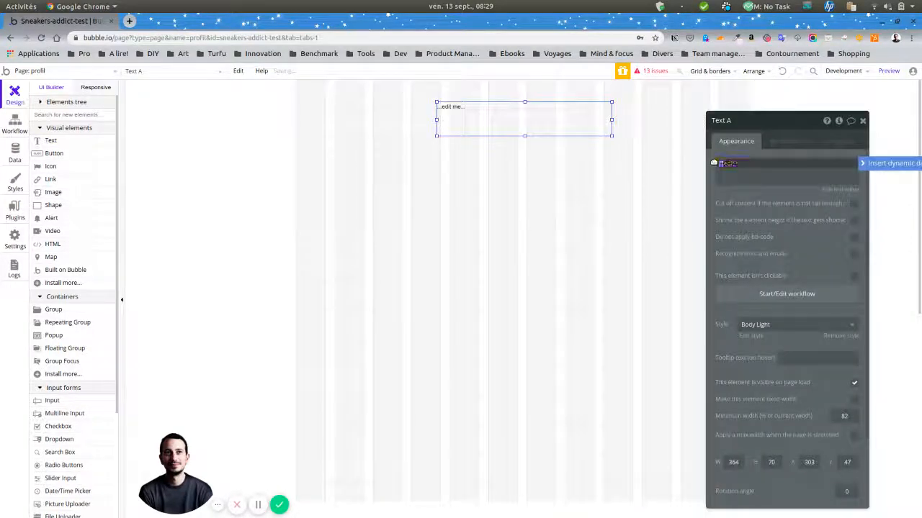
text(l)
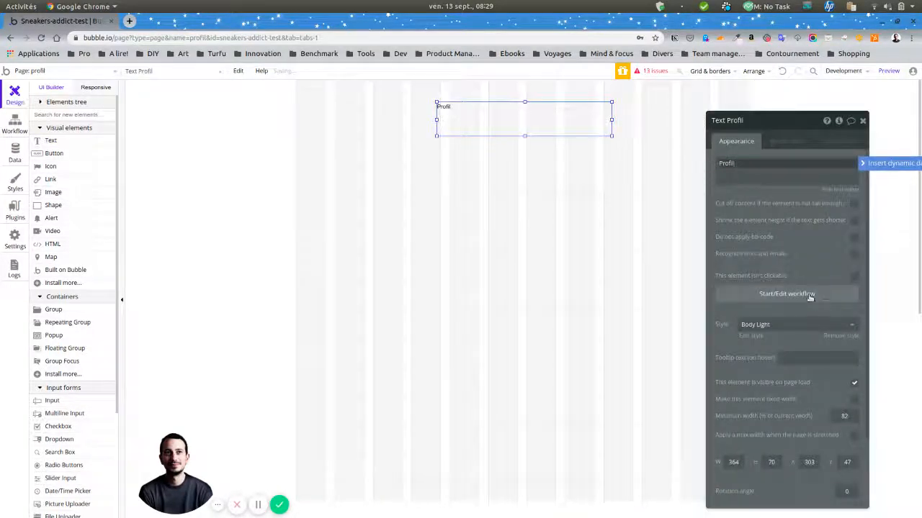
Step: Apply the Heading 1 Light style to the "Profil" text and reposition it at the top centre of the page
click(808, 294)
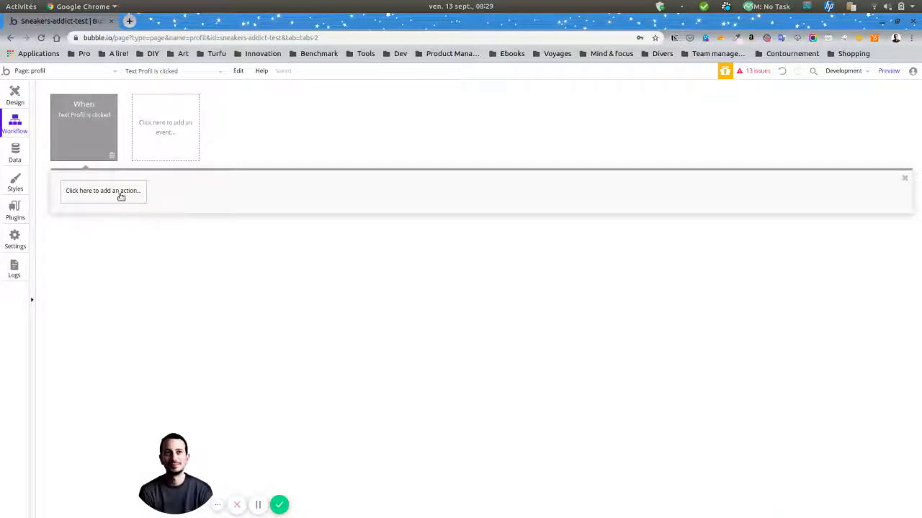
click(16, 95)
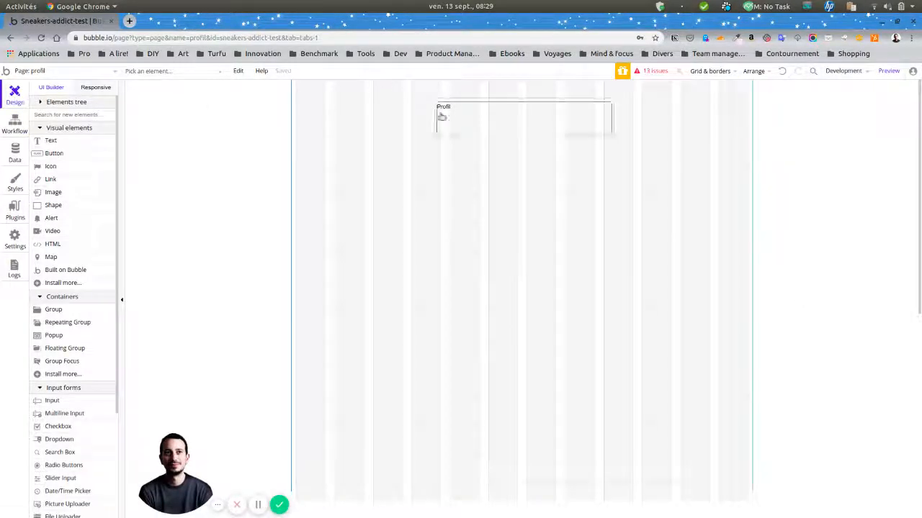
double_click(441, 115)
click(796, 325)
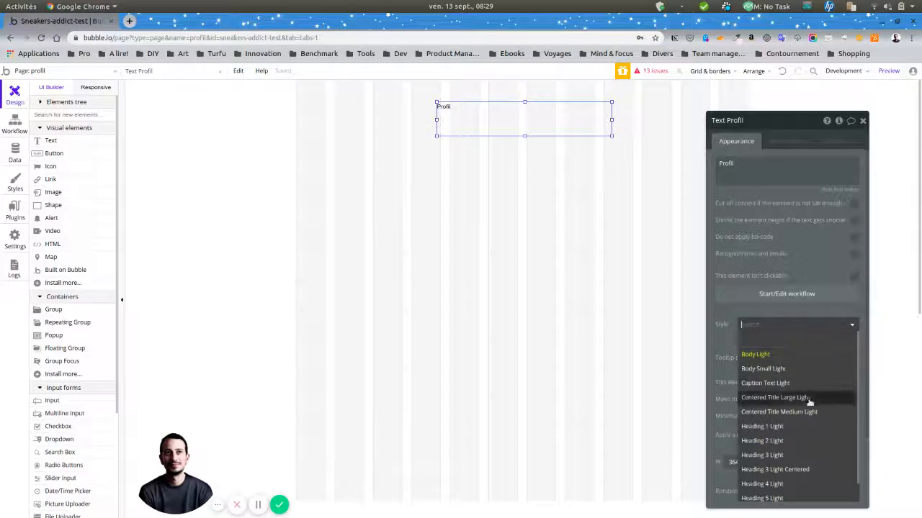
click(804, 426)
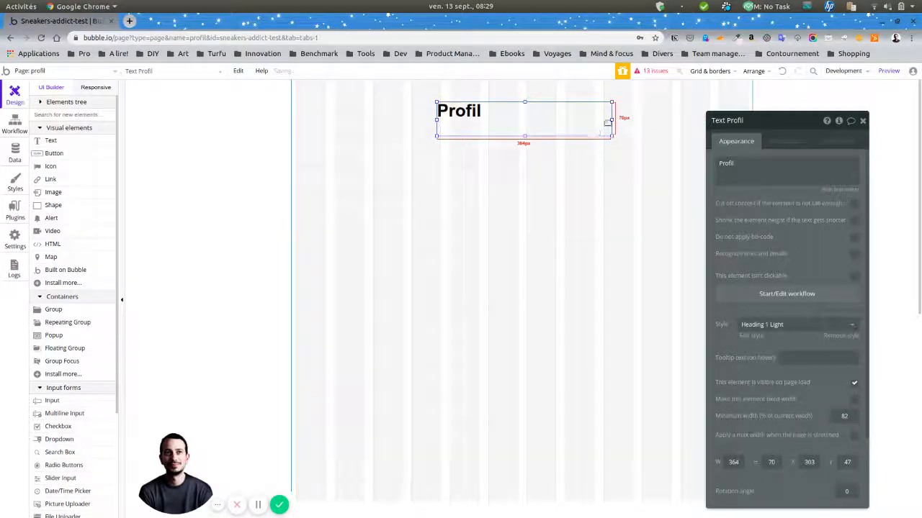
drag(611, 120, 547, 139)
click(596, 217)
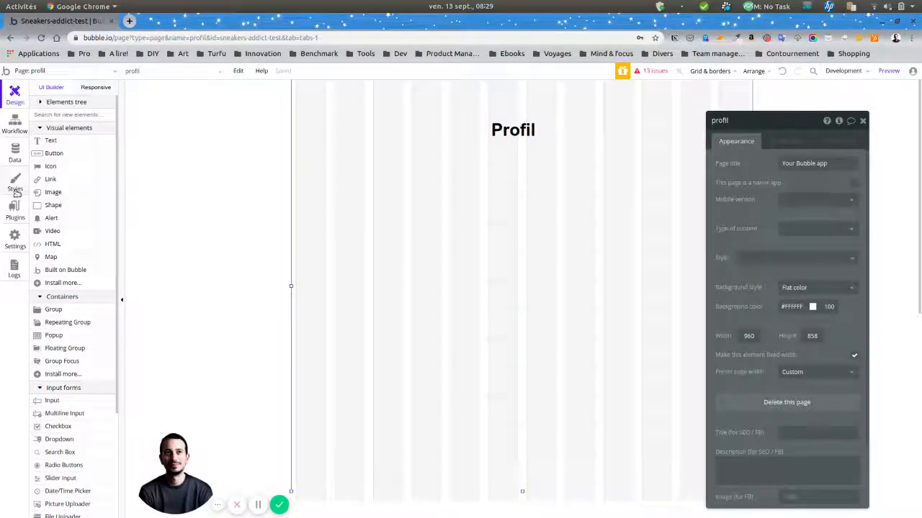
Step: In the index page's Sign up button workflow, add a Go to page action with profil as destination after signing the user up
click(101, 70)
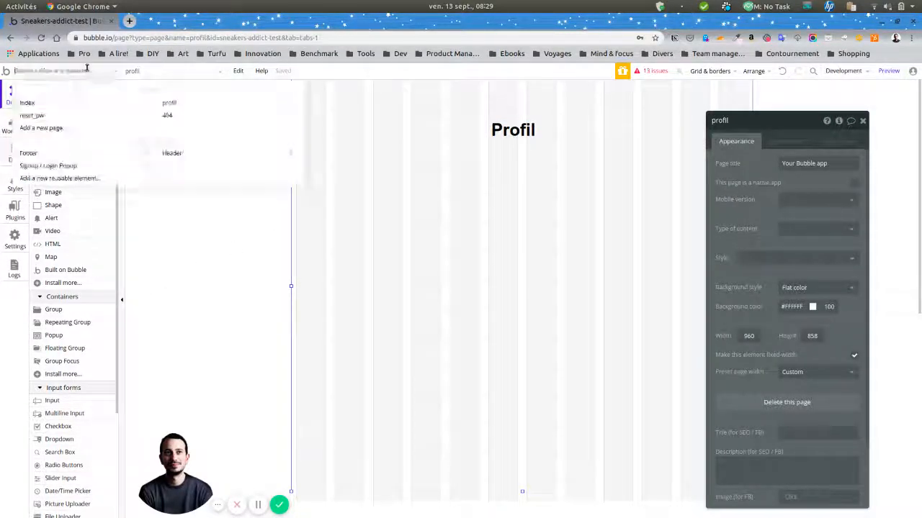
click(74, 103)
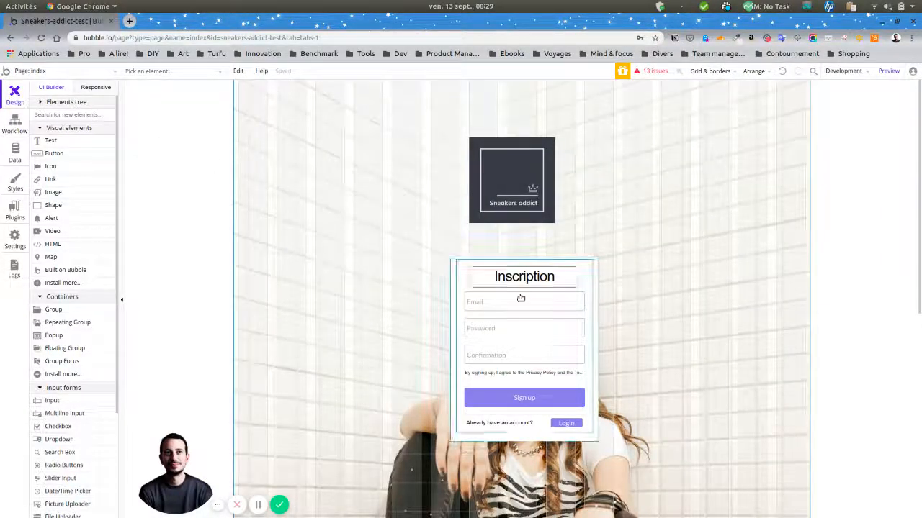
double_click(526, 398)
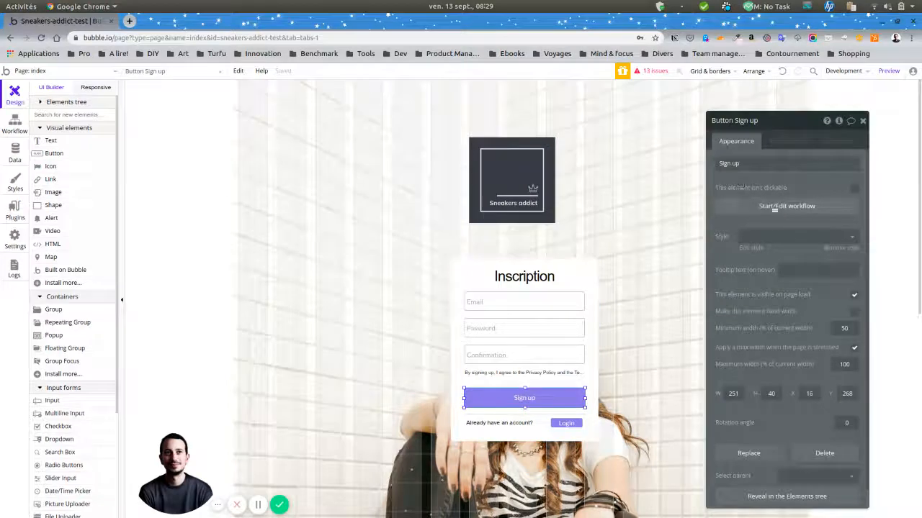
click(774, 207)
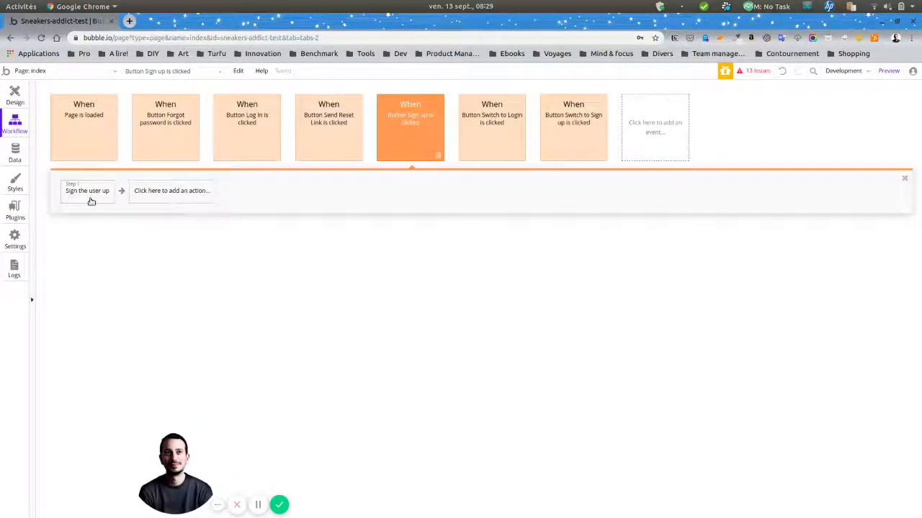
click(142, 191)
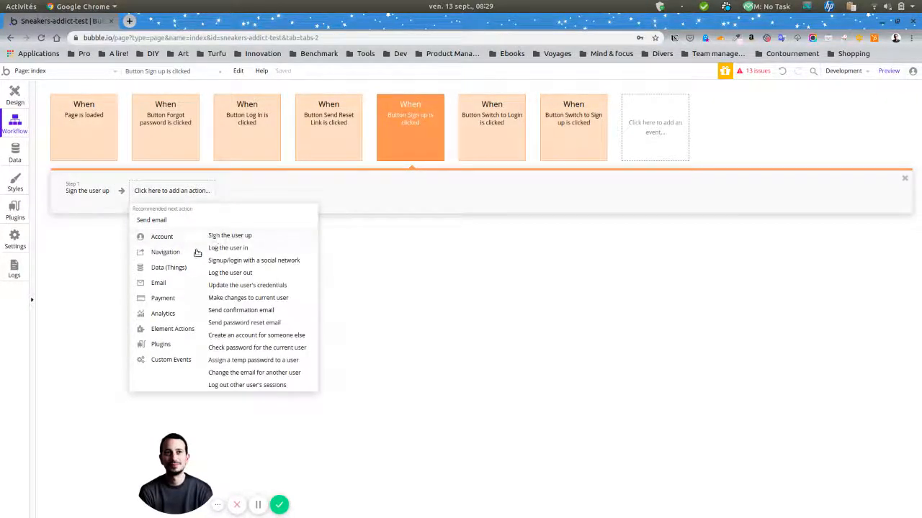
mouse_move(197, 252)
click(229, 237)
click(809, 145)
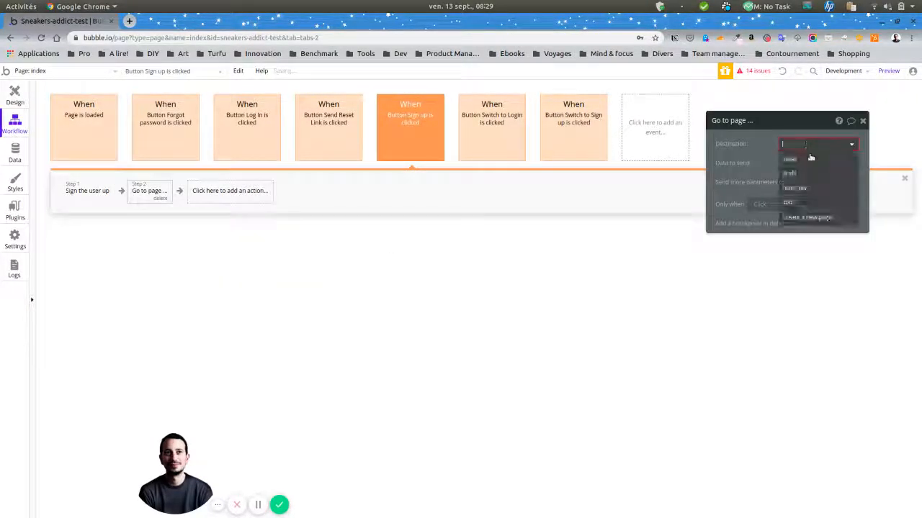
click(812, 173)
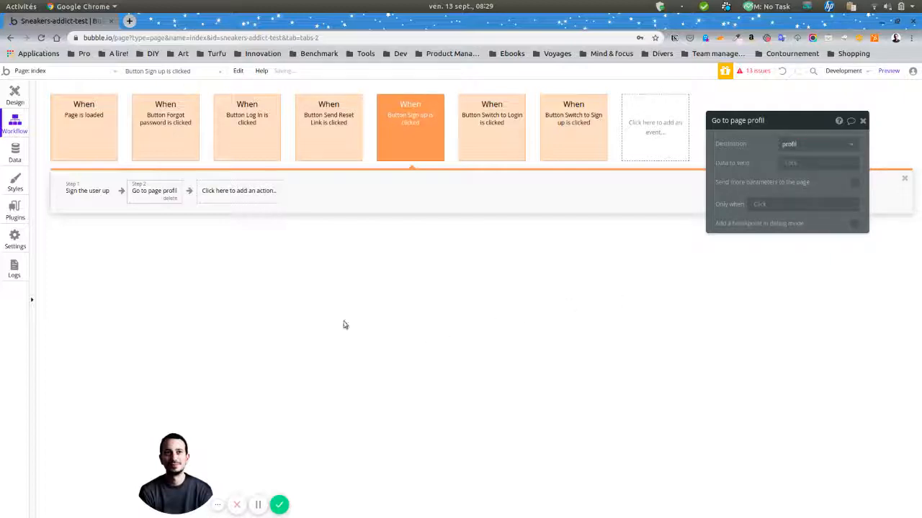
Step: Add a Go to page action with destination profil to the Log In button workflow, after logging the user in
click(261, 132)
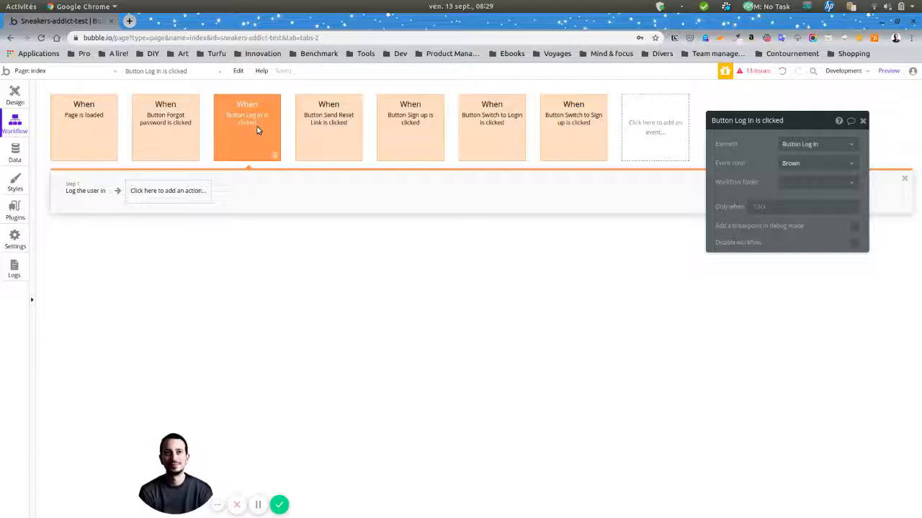
click(166, 191)
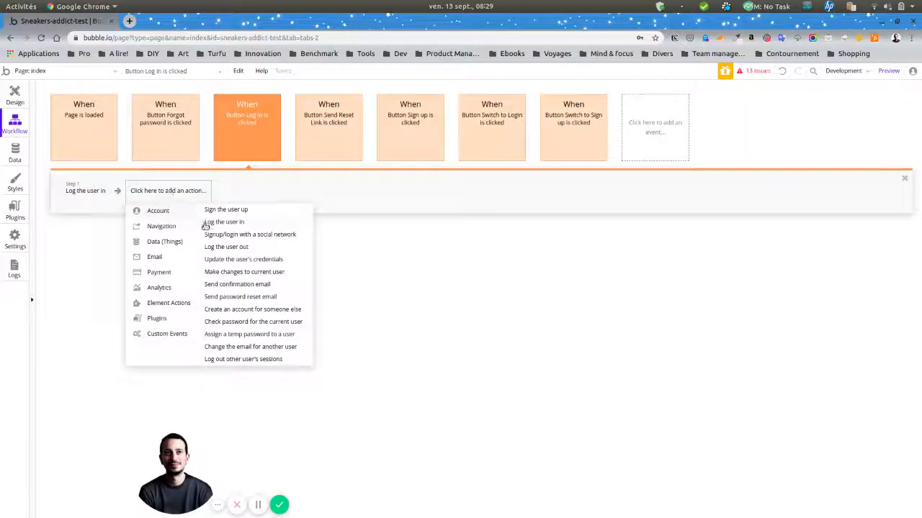
mouse_move(169, 227)
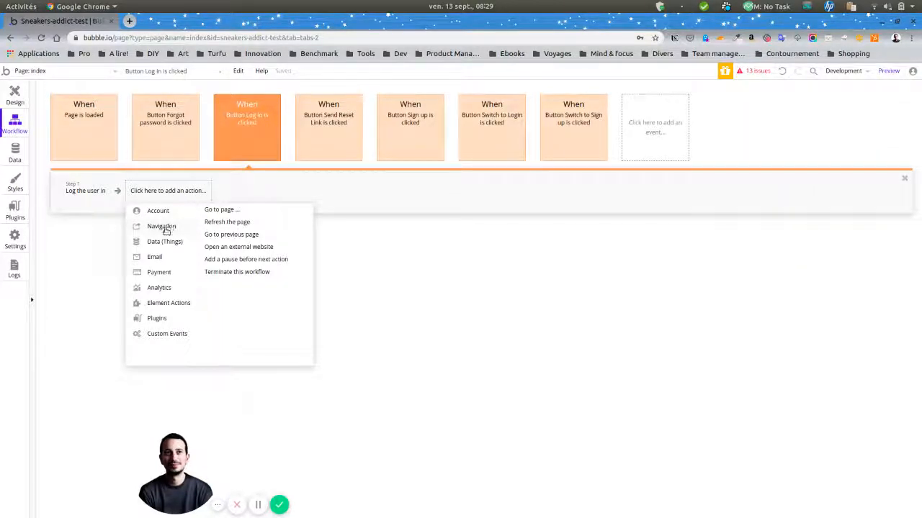
click(221, 209)
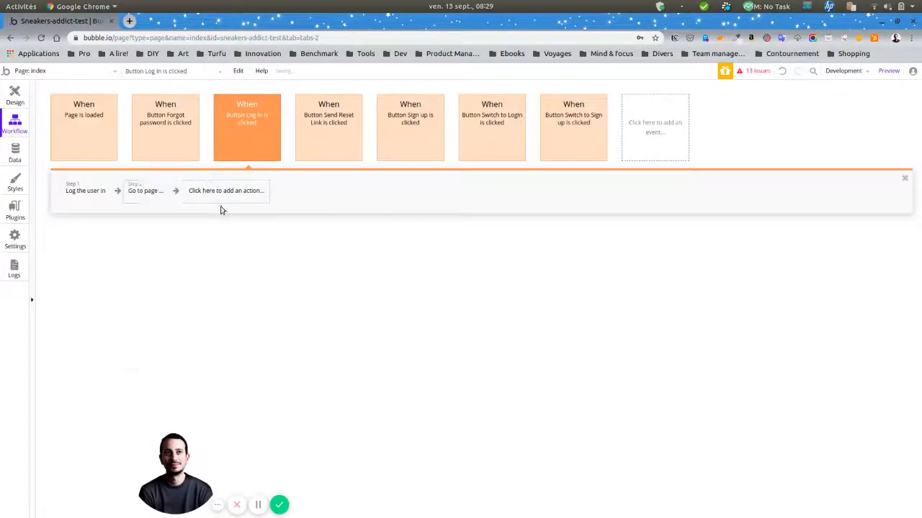
click(819, 144)
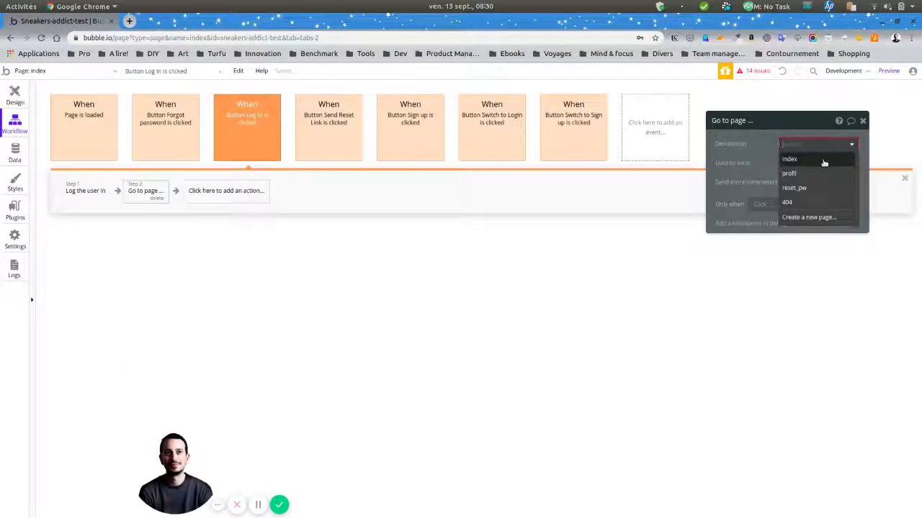
click(815, 173)
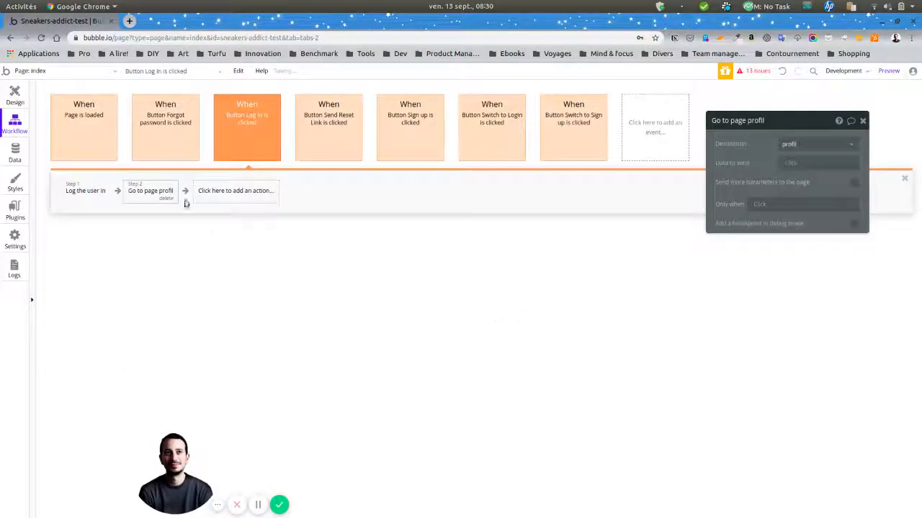
Step: On the profil page, add a button about 271 by 99 px beneath the title and label it "Swiper"
click(20, 97)
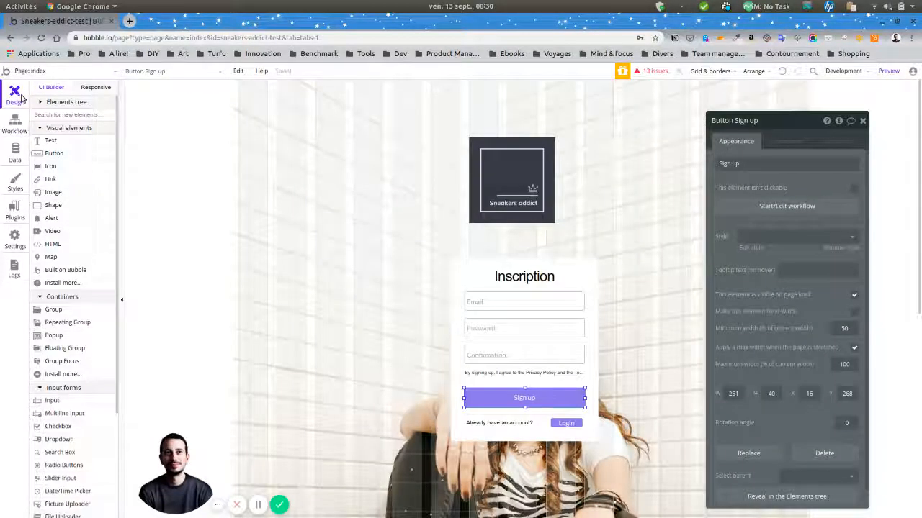
click(65, 71)
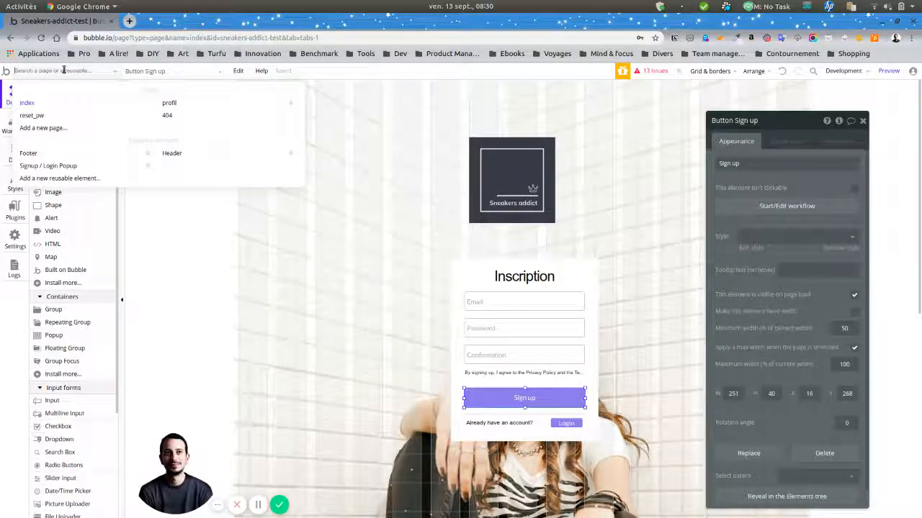
click(222, 104)
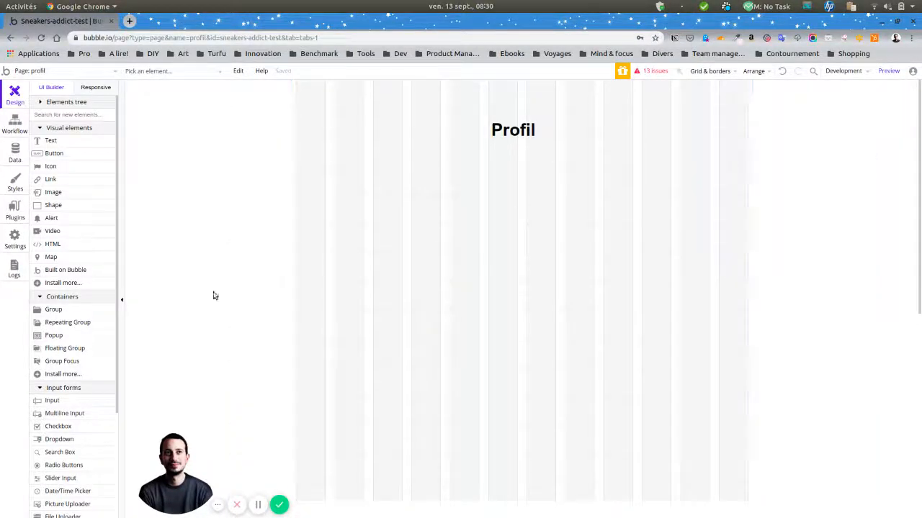
click(54, 153)
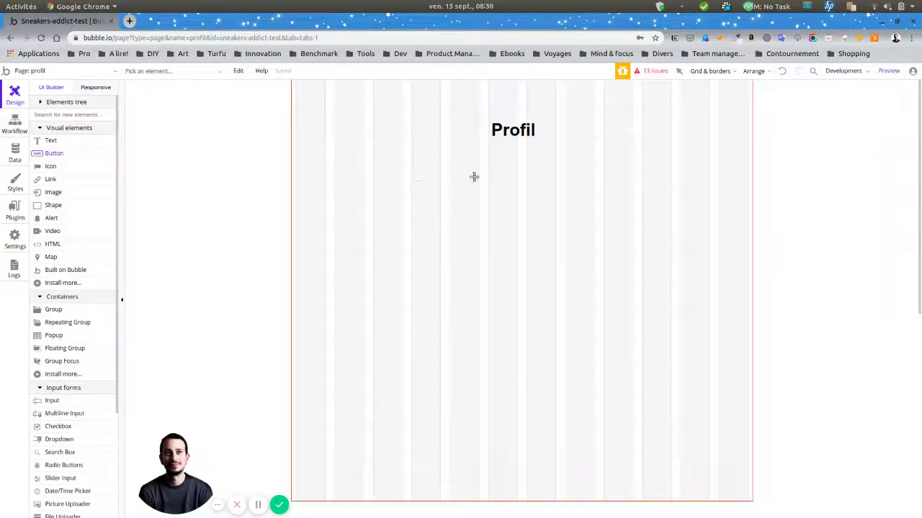
drag(458, 172, 587, 219)
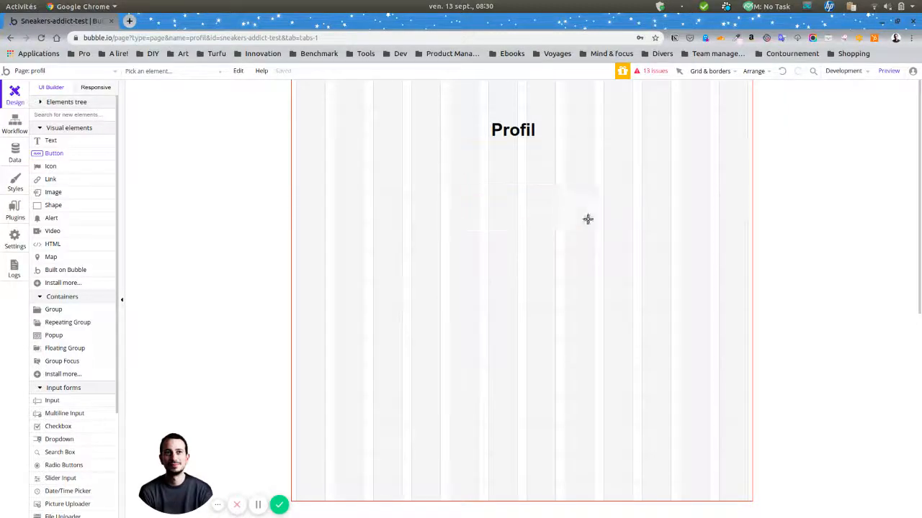
text(Swiper)
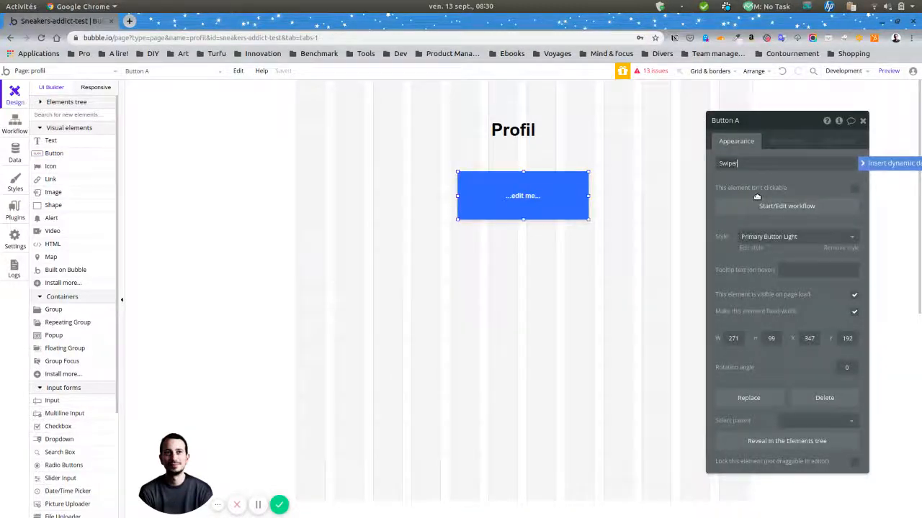
click(554, 285)
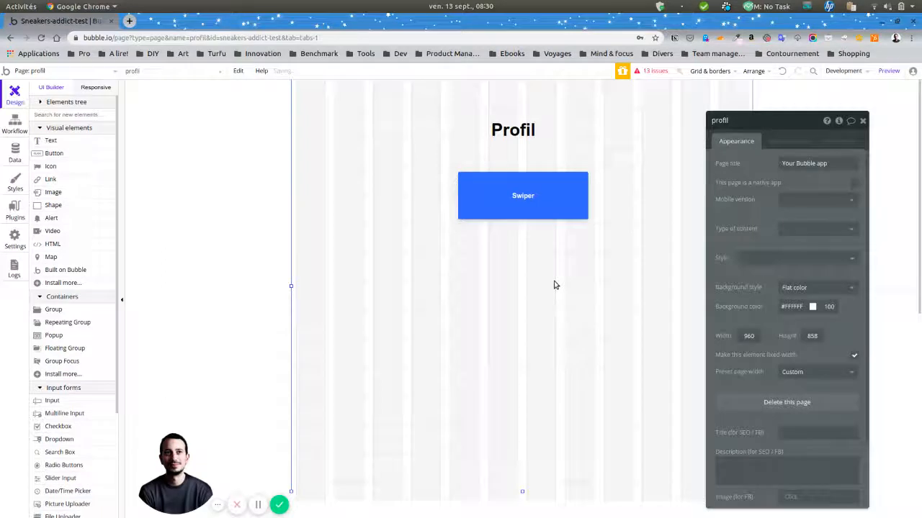
Step: Create a new page named "swiper" without cloning an existing page
click(68, 71)
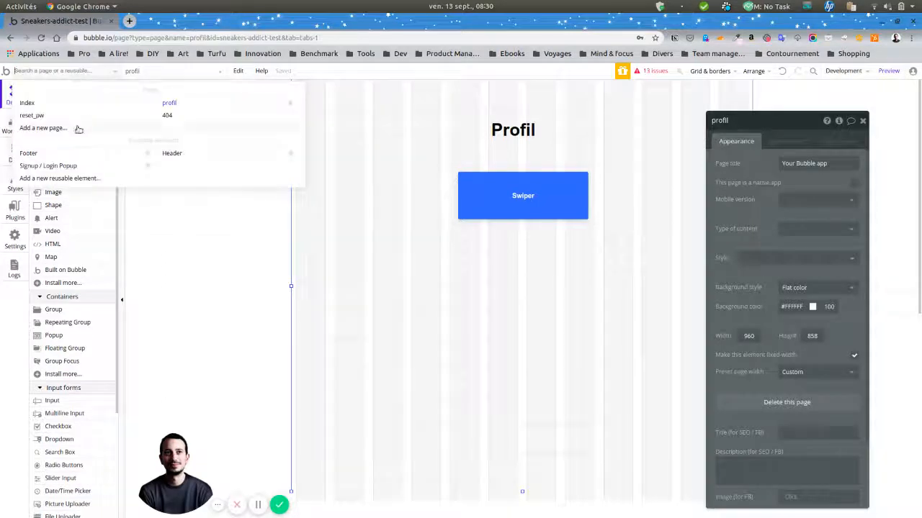
click(93, 128)
text(Swiper)
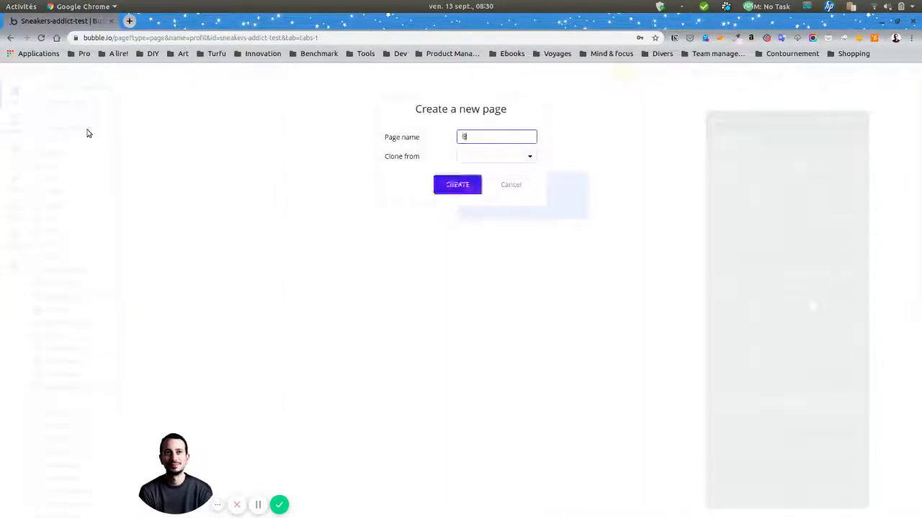
click(459, 184)
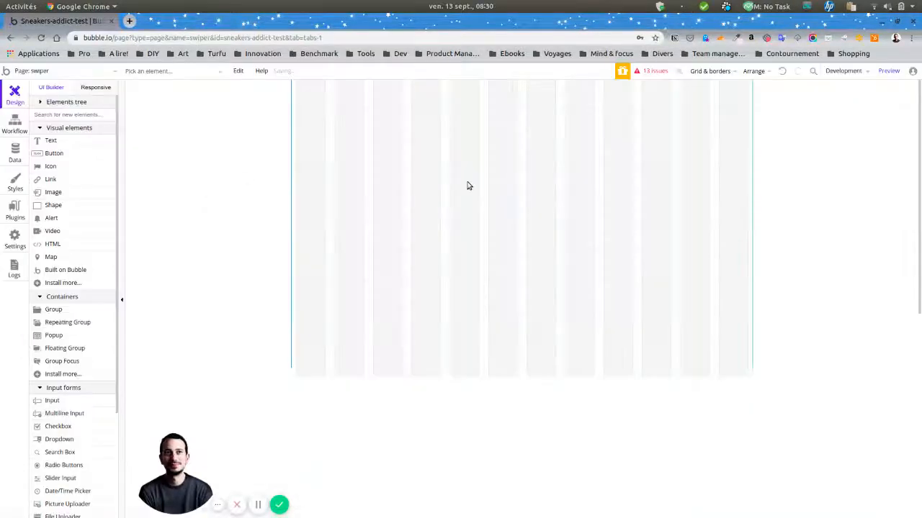
Step: Extend the swiper page's height to about 807 px
click(523, 360)
drag(522, 368, 523, 469)
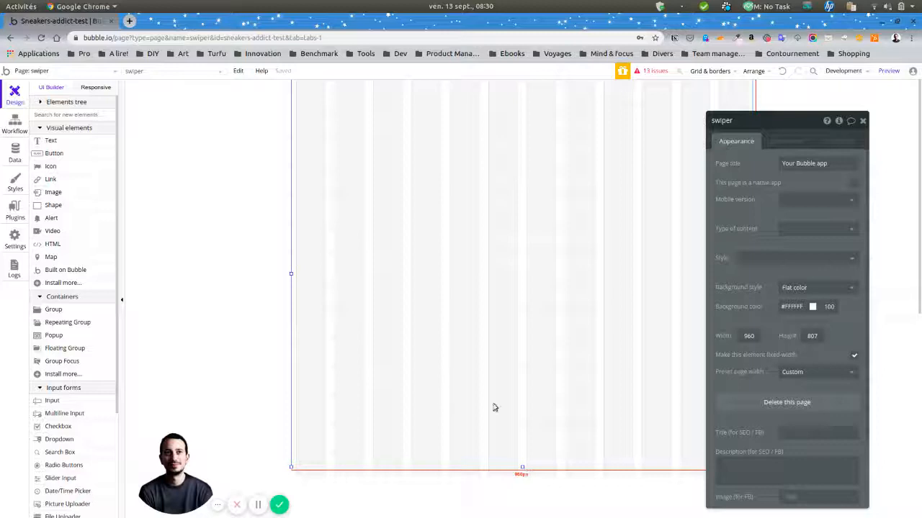
Step: Find the Tinder-like Pile plugin by searching for "tinder" and install it in the app
click(16, 209)
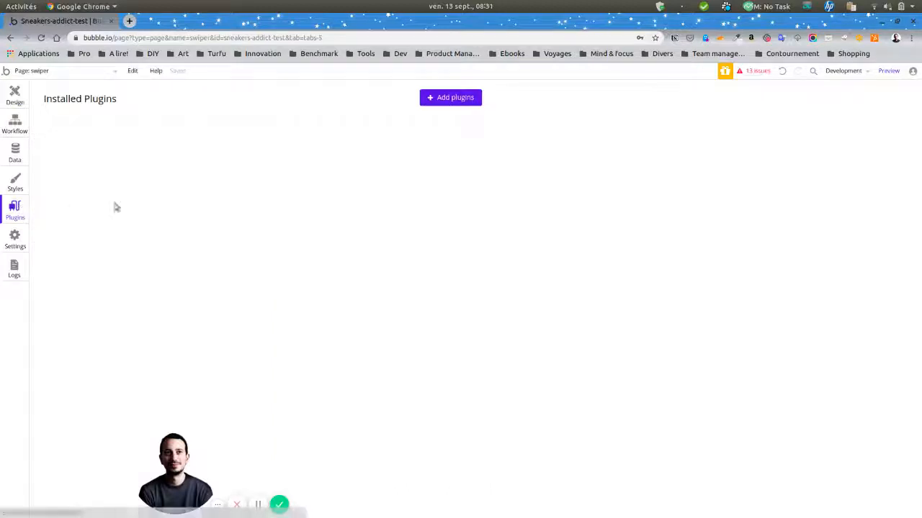
click(451, 99)
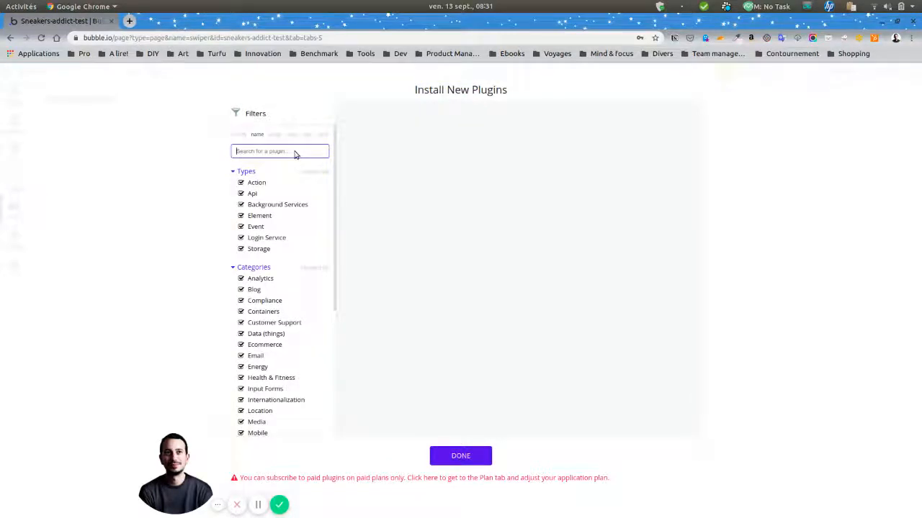
text(tinder)
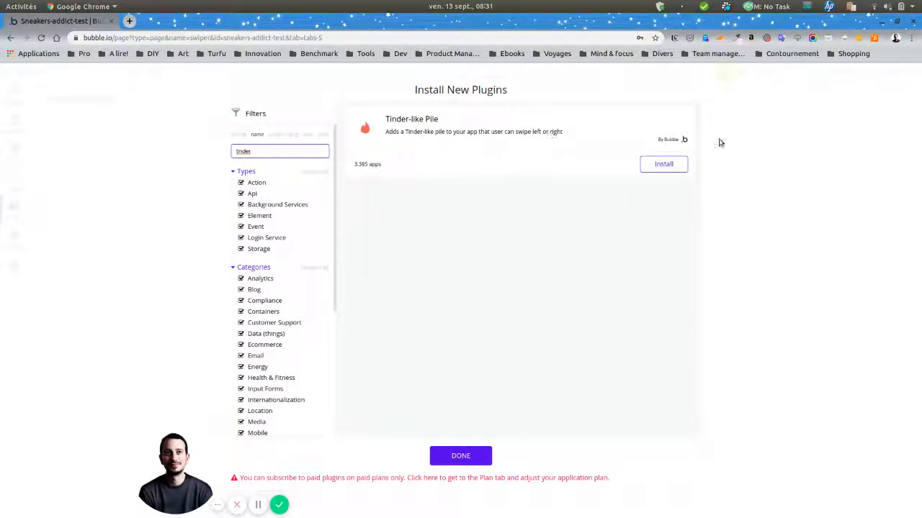
click(663, 163)
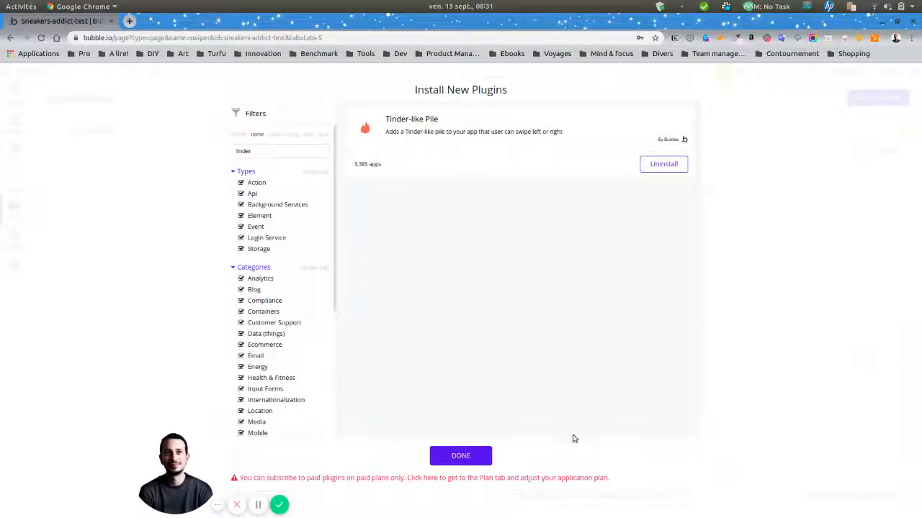
click(461, 453)
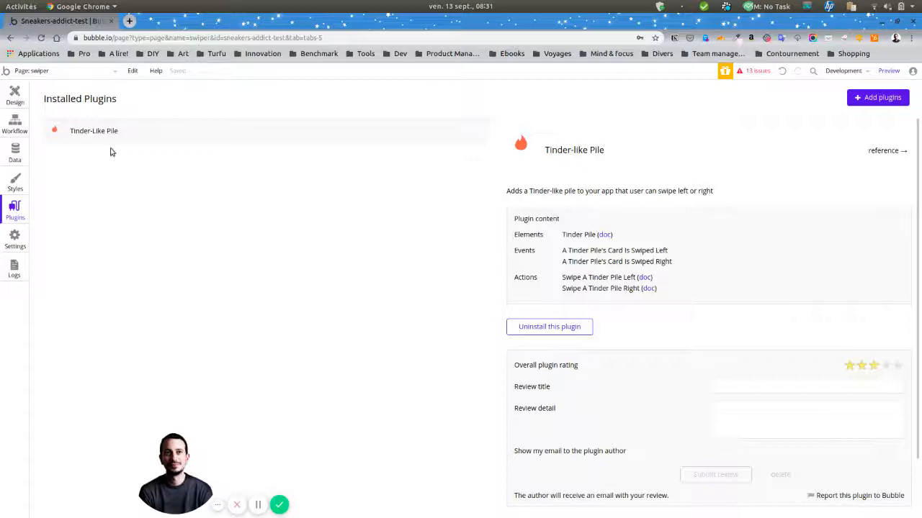
Step: Draw a Tinder Pile element about 631 by 457 px in the middle of the swiper page
click(15, 96)
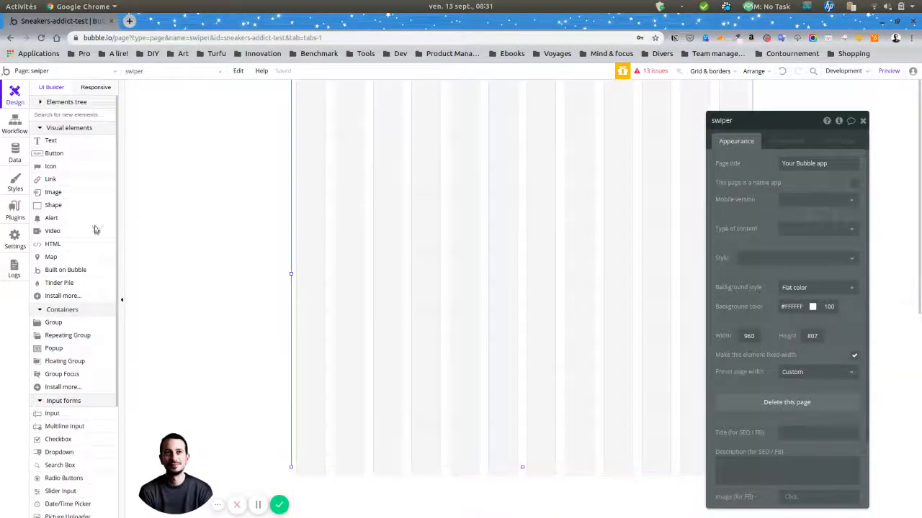
click(63, 284)
drag(380, 149, 679, 363)
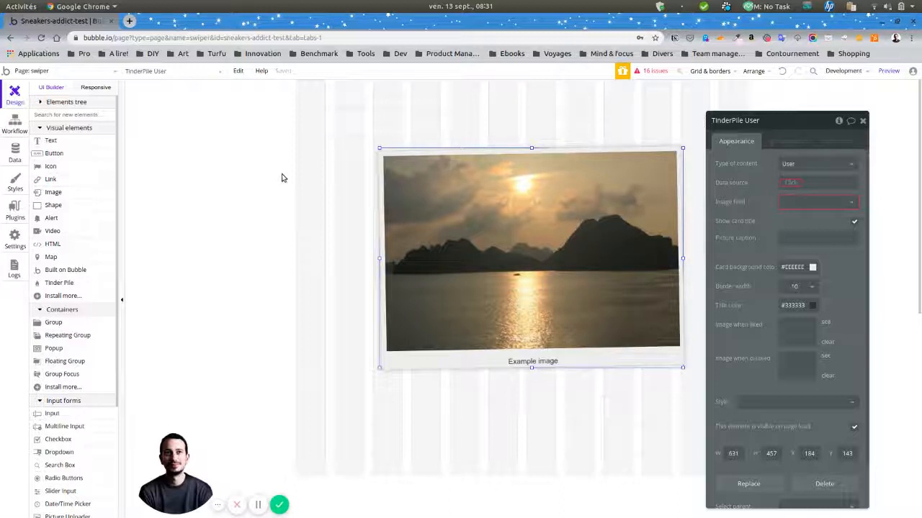
Step: Create a new custom data type named "Sneaker"
click(17, 160)
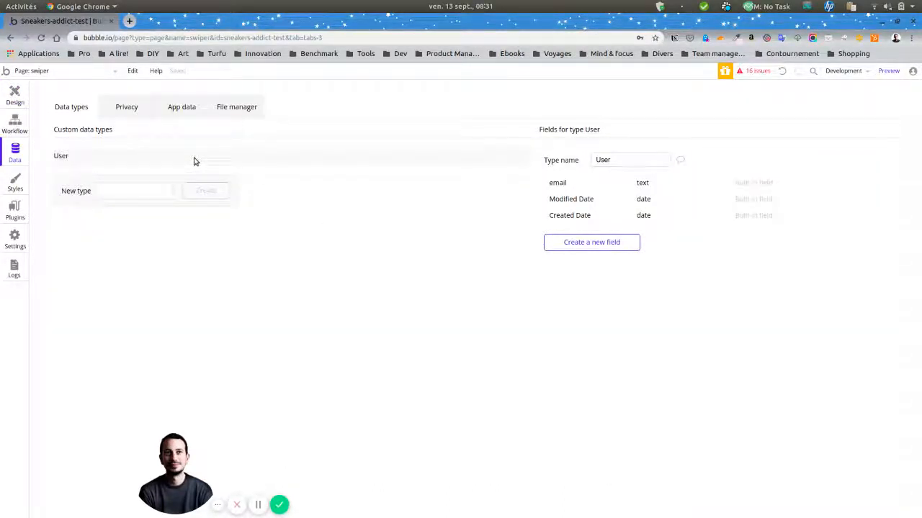
click(140, 194)
text(Sneaker)
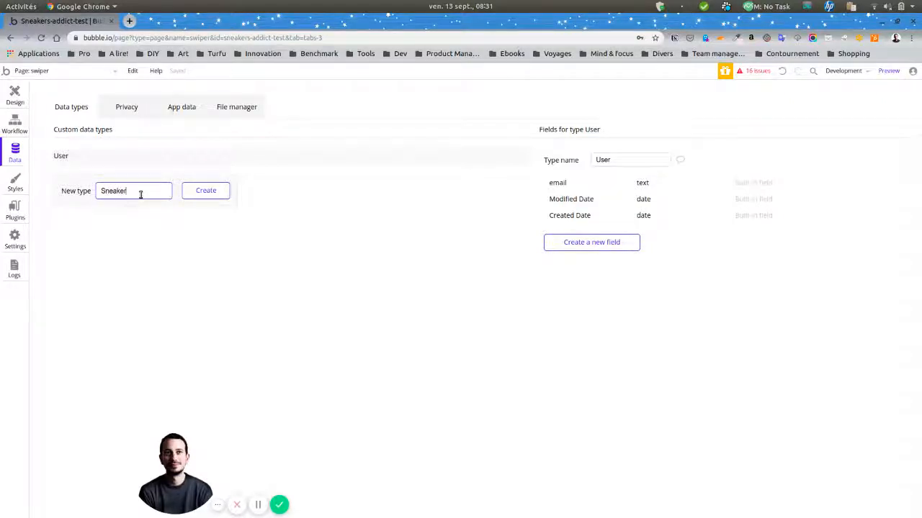
click(199, 193)
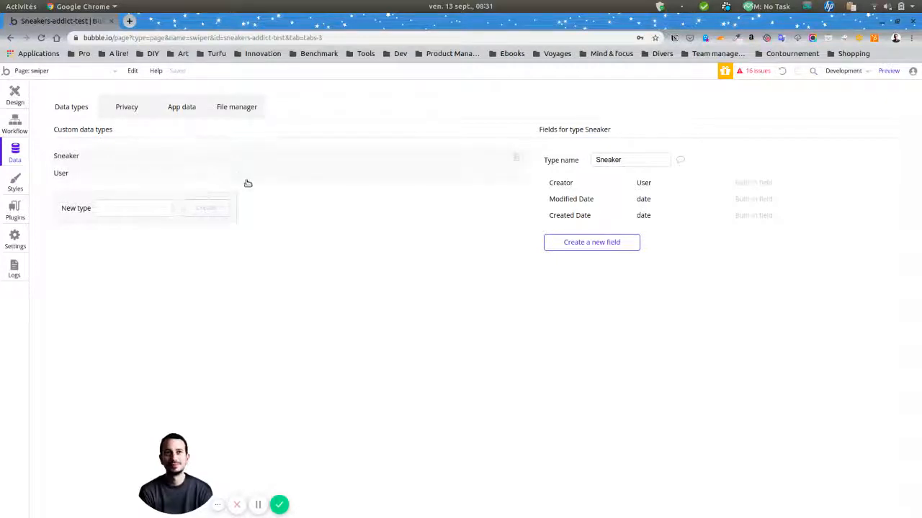
Step: Add a text field named "nom" to the Sneaker data type
click(622, 242)
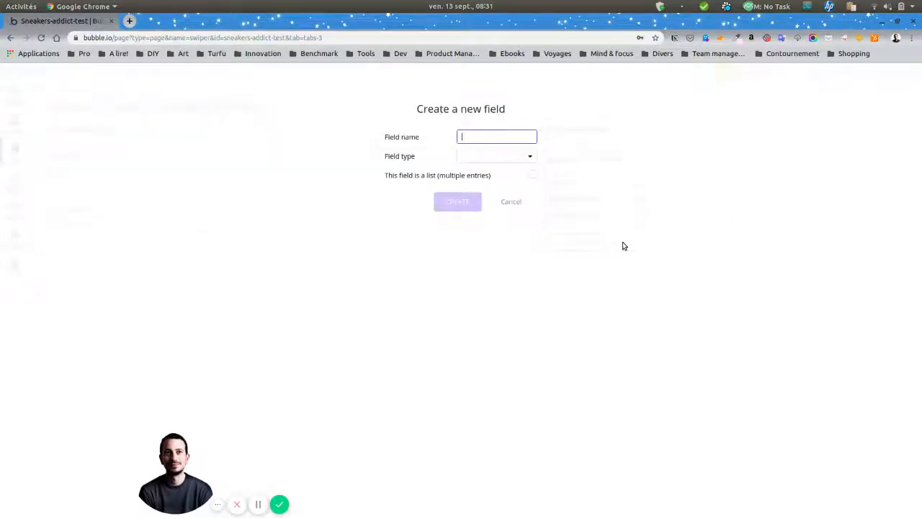
text(nom)
click(496, 158)
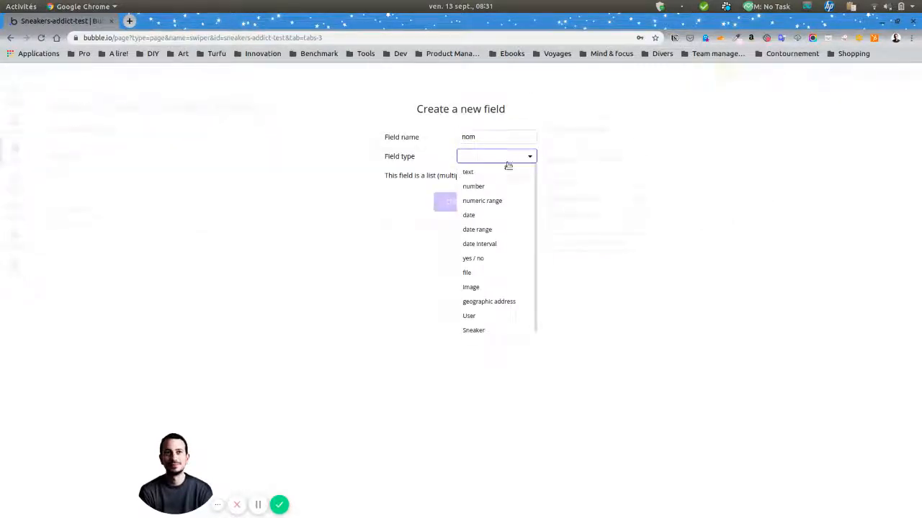
click(498, 173)
click(461, 203)
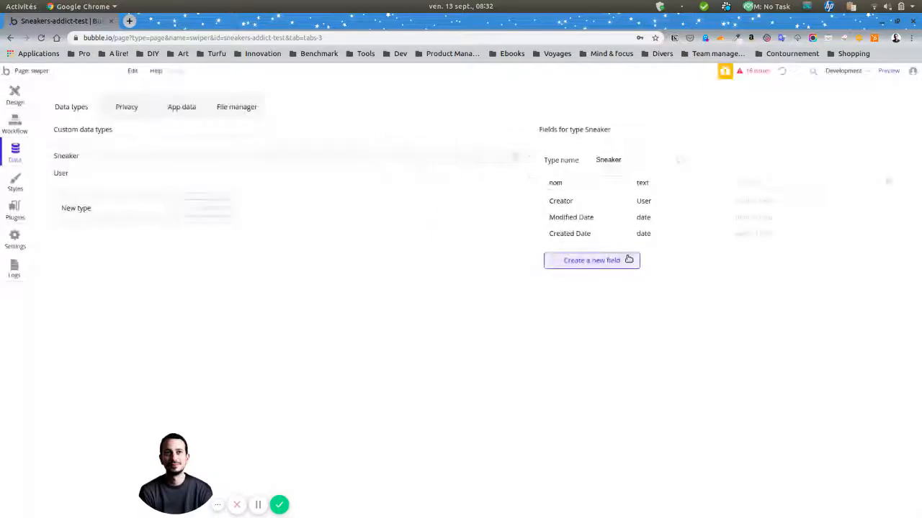
Step: Add an image field named "photo" to the Sneaker data type
click(622, 262)
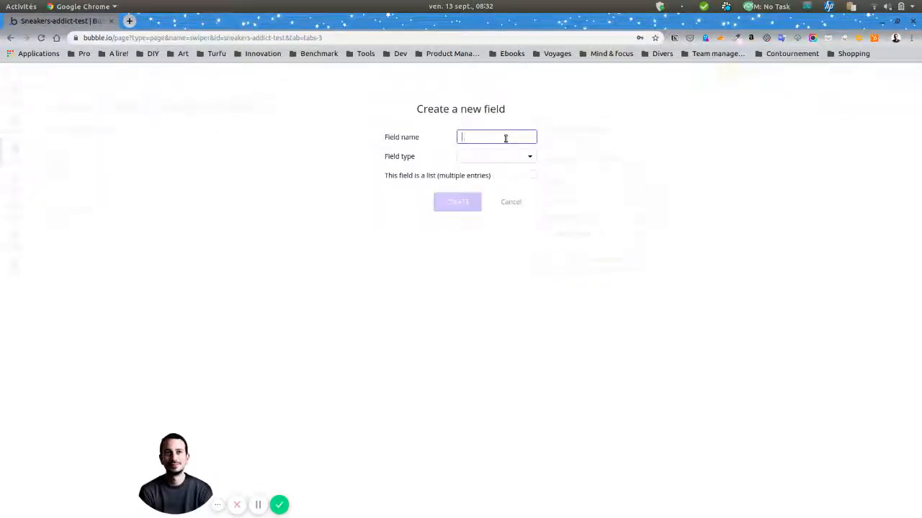
text(photo)
click(514, 158)
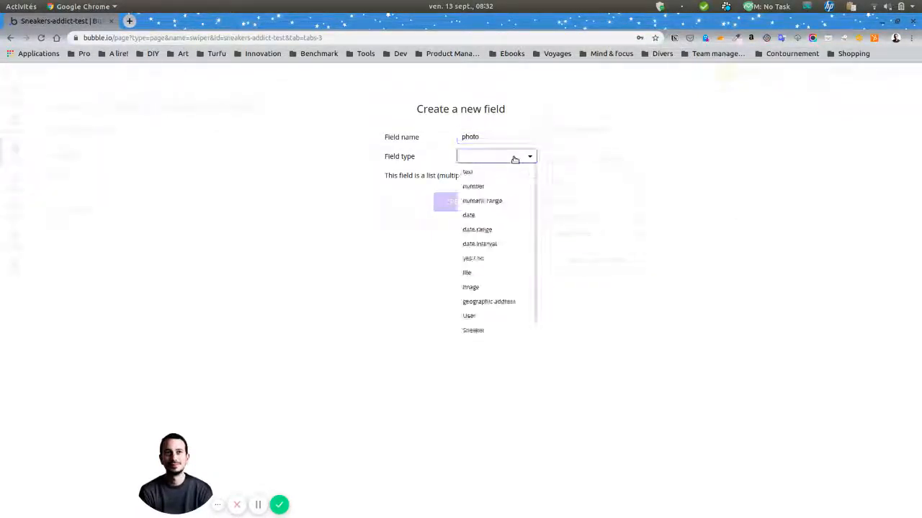
click(498, 291)
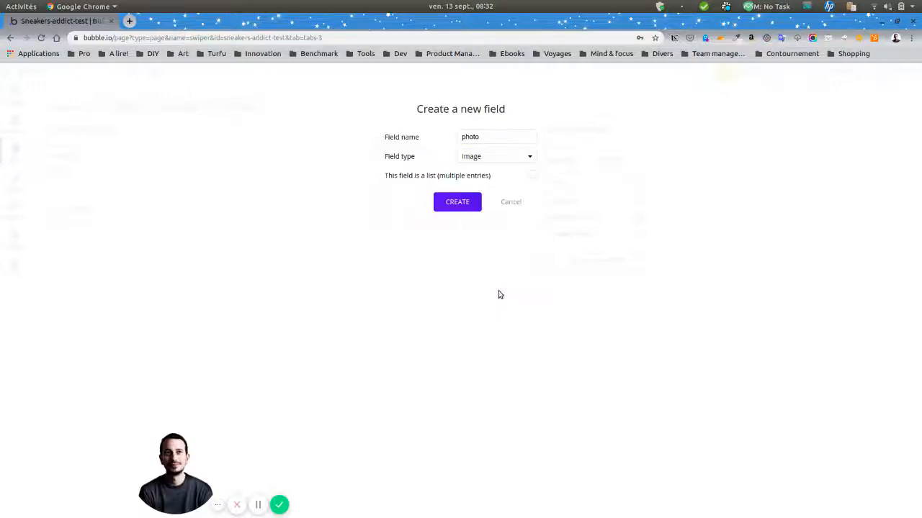
click(475, 202)
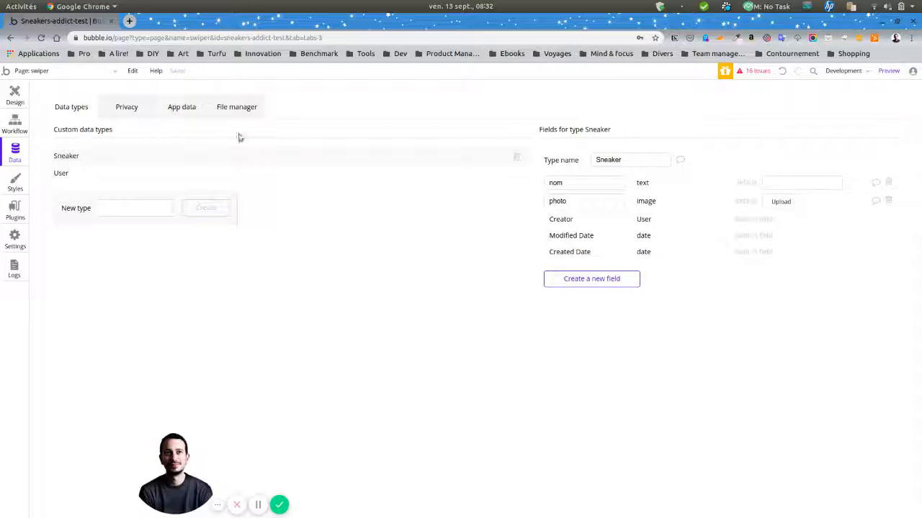
Step: Display the All Sneakers view in the application data
click(193, 114)
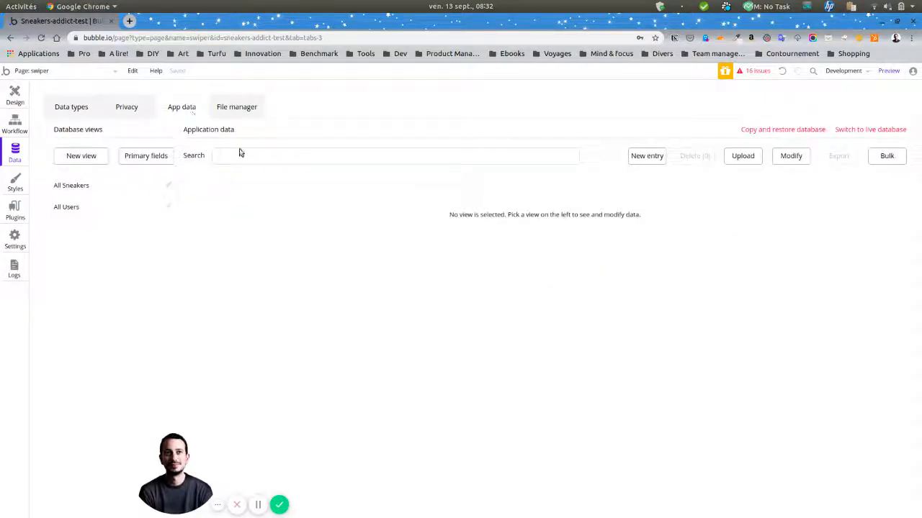
click(85, 189)
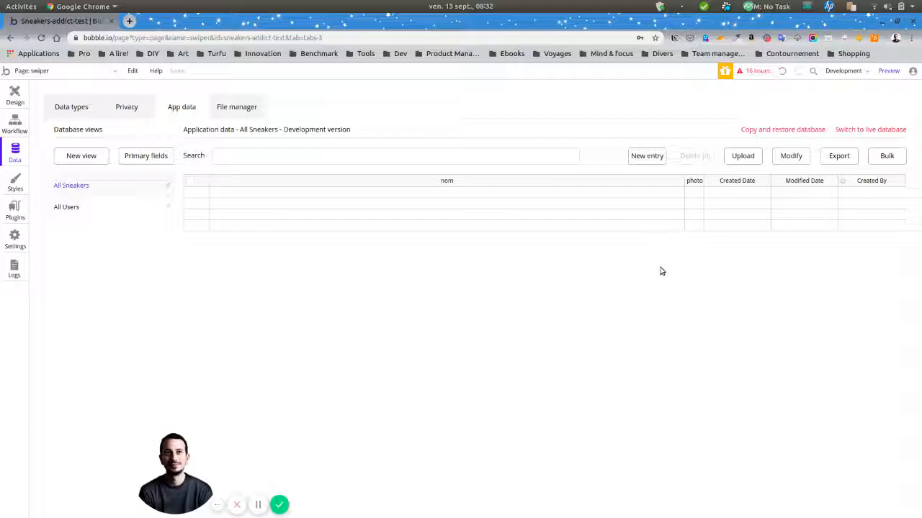
Step: Open nom.txt from the sneakers folder in Téléchargements, dock its window to half the screen, and return to the browser
click(17, 6)
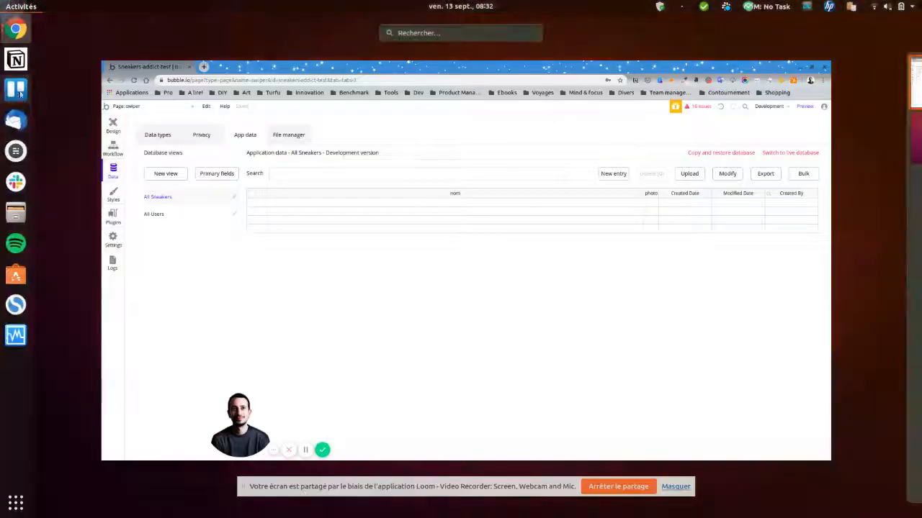
click(16, 212)
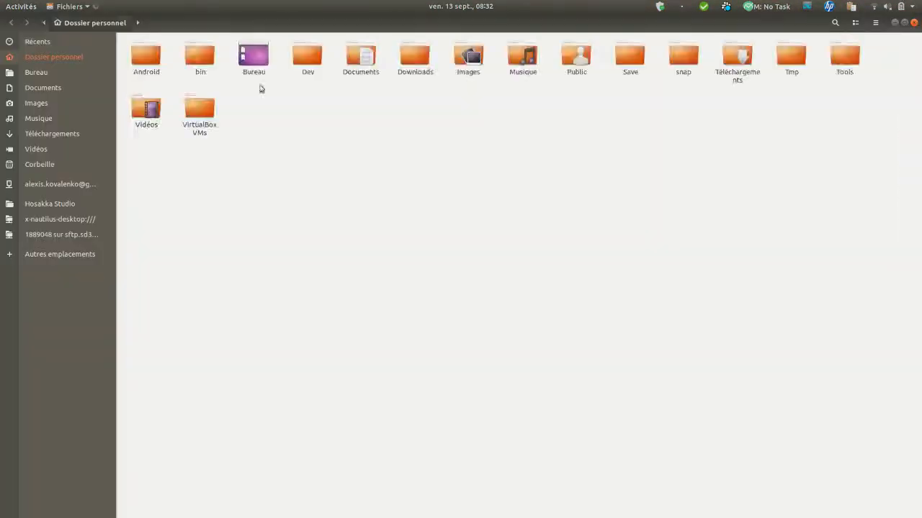
click(75, 136)
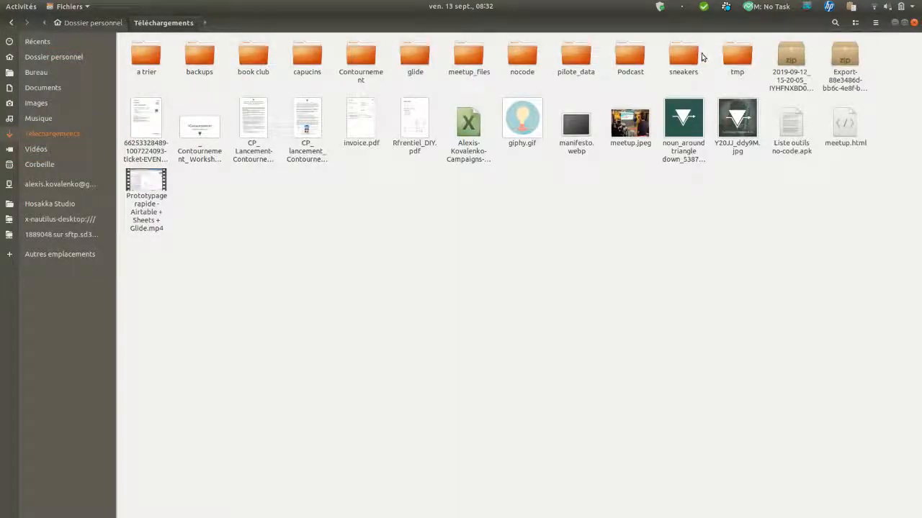
double_click(675, 54)
double_click(415, 63)
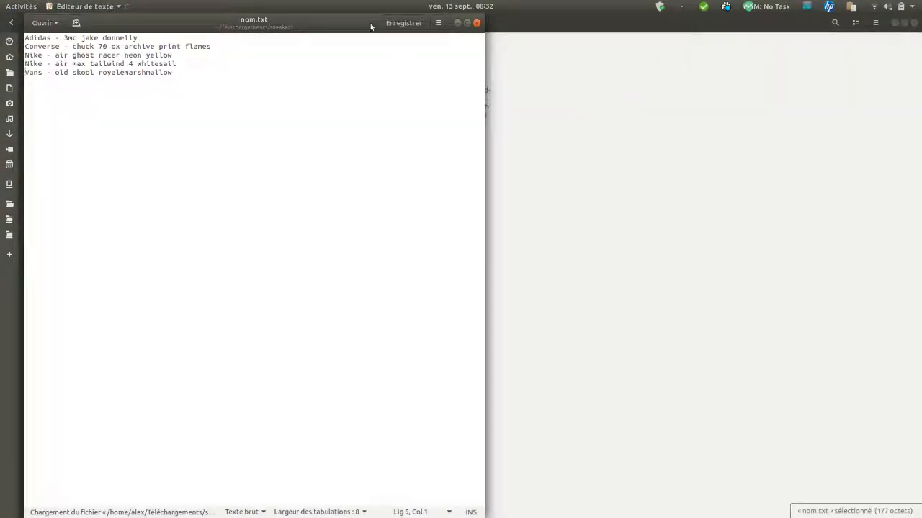
drag(371, 26, 921, 29)
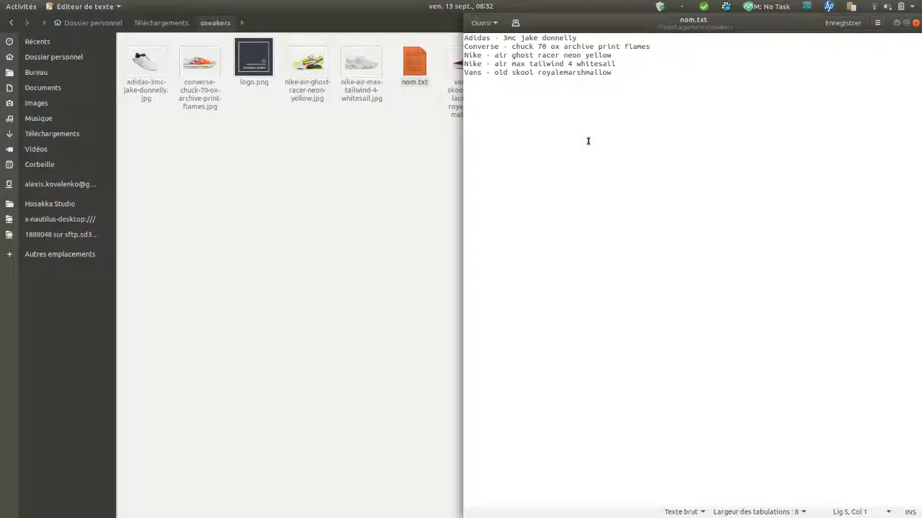
key(alt+Tab)
key(alt+Tab)
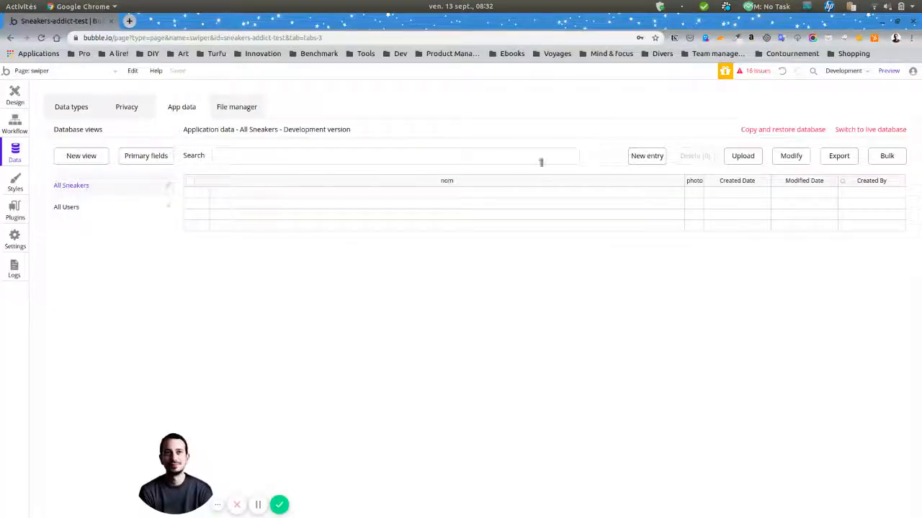
Step: Create a Sneaker entry with the nom "Adidas - 3mc jake donnelly" copied from nom.txt and the photo adidas-3mc-jake-donnelly.jpg
click(644, 156)
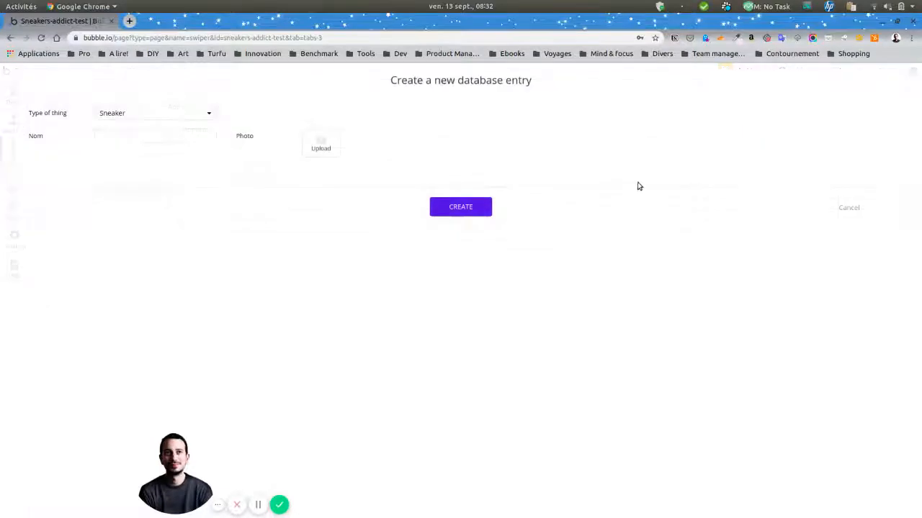
key(alt+Tab)
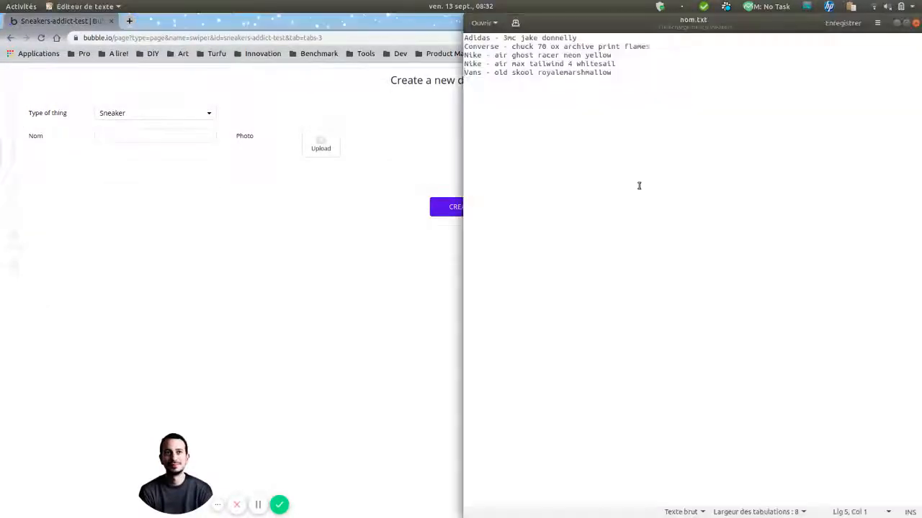
triple_click(540, 37)
key(ctrl+c)
key(alt+Tab)
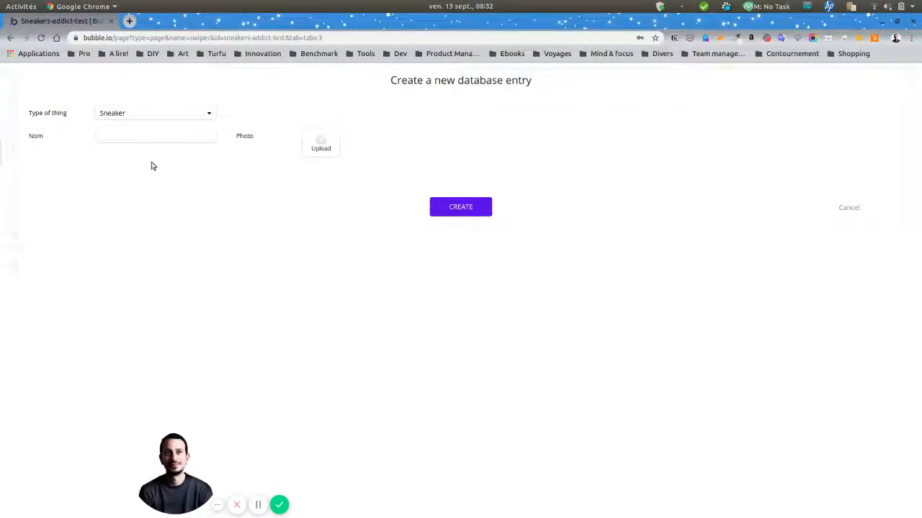
click(159, 134)
key(ctrl+v)
click(337, 148)
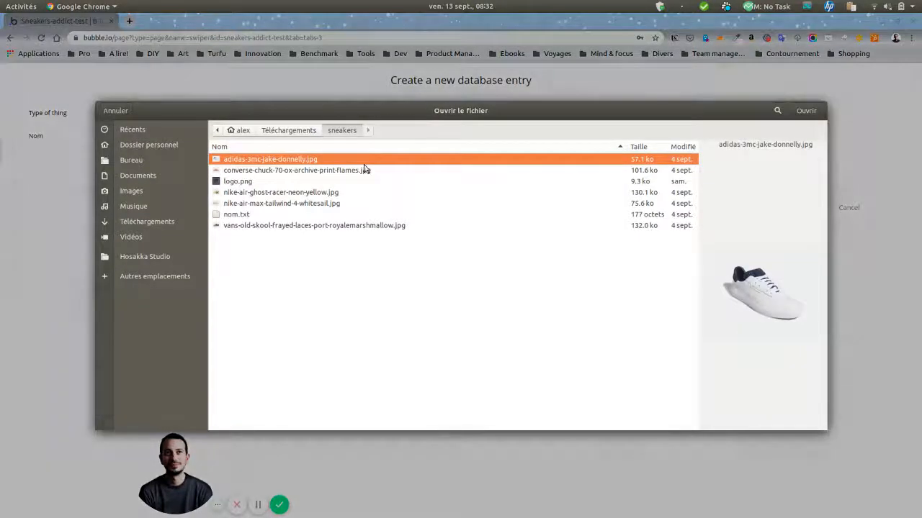
double_click(344, 155)
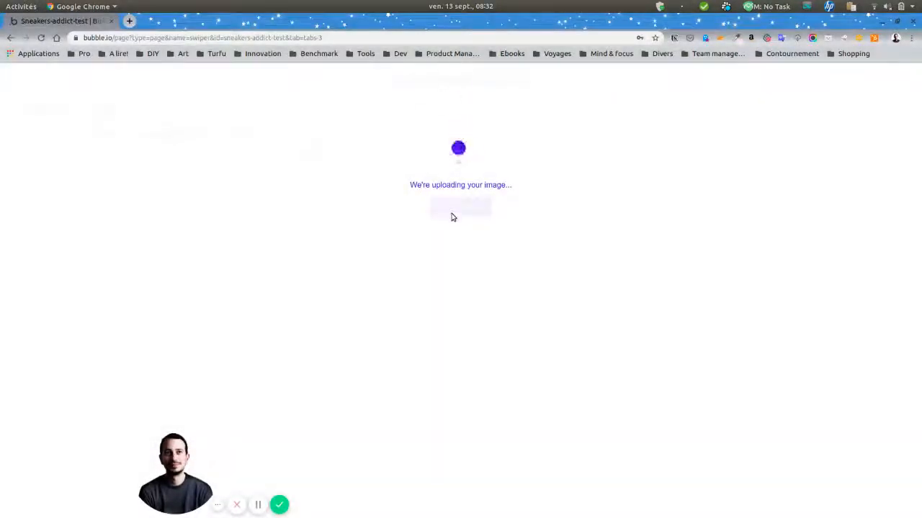
click(467, 212)
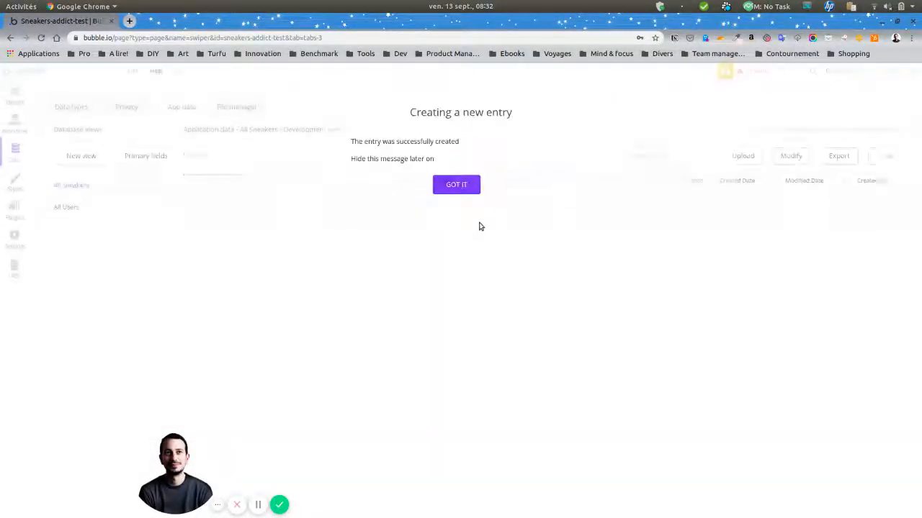
click(454, 185)
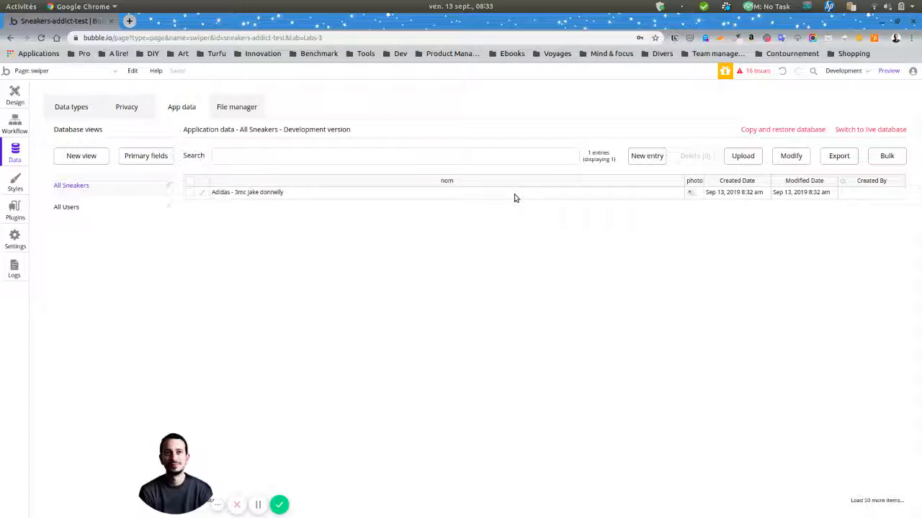
Step: Create a Sneaker entry with the nom "Converse - chuck 70 ox archive print flames" copied from nom.txt and the photo converse-chuck-70-ox-archive-print-flames.jpg
click(646, 157)
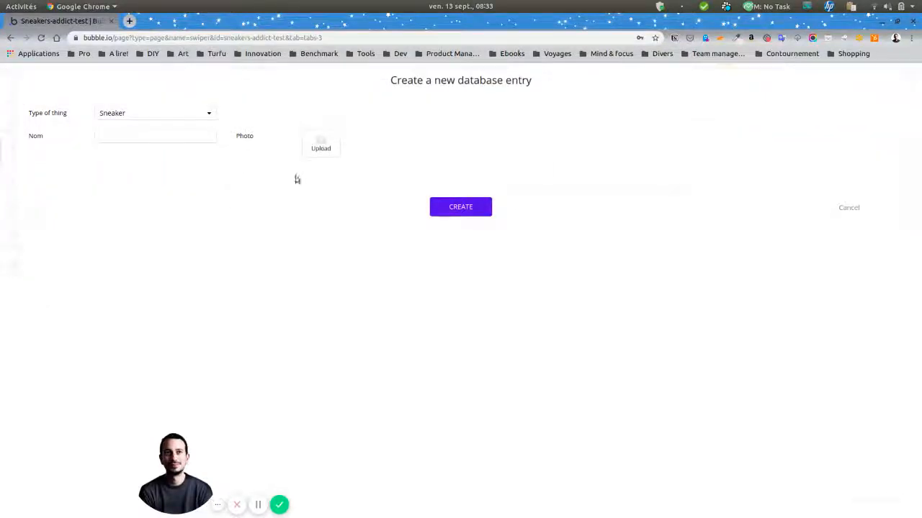
key(alt+Tab)
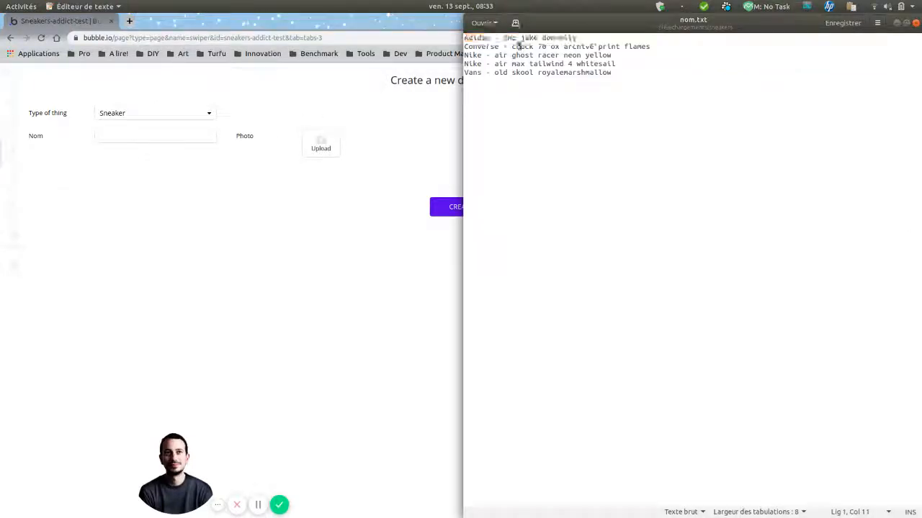
triple_click(518, 46)
key(alt+Tab)
click(115, 138)
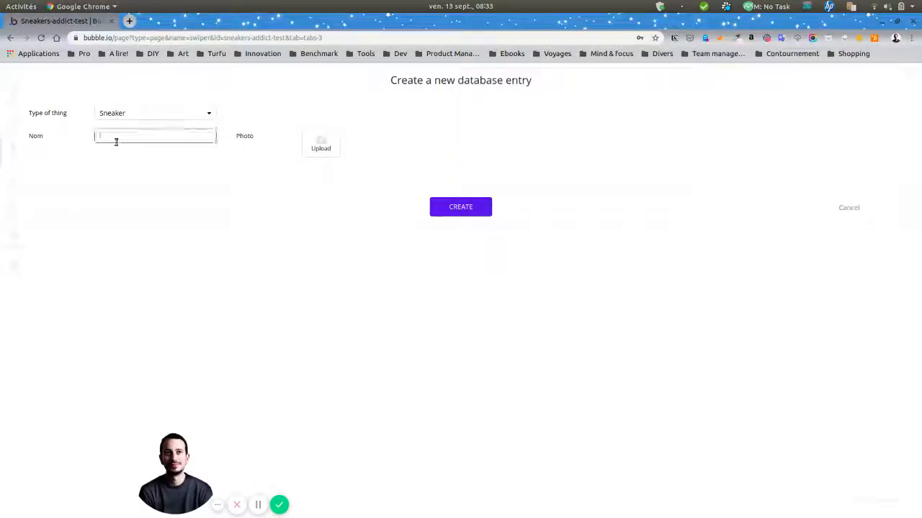
key(ctrl+v)
click(317, 143)
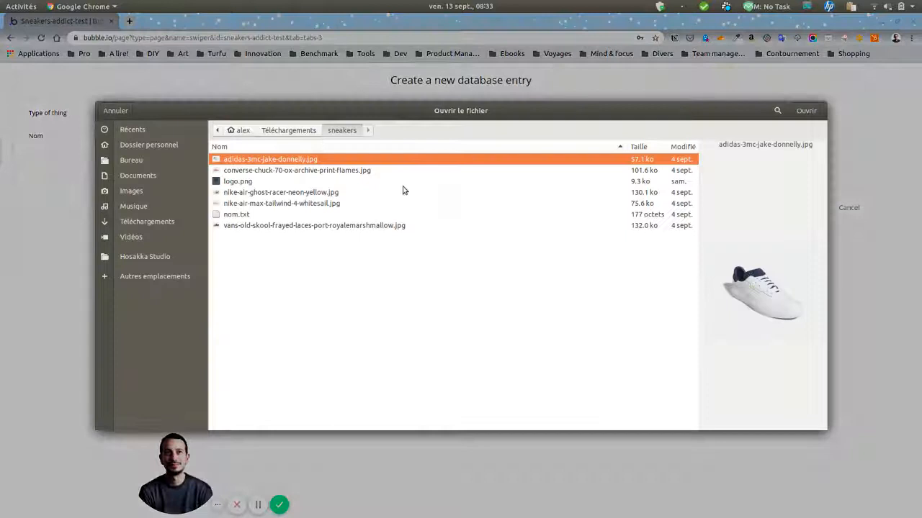
double_click(311, 171)
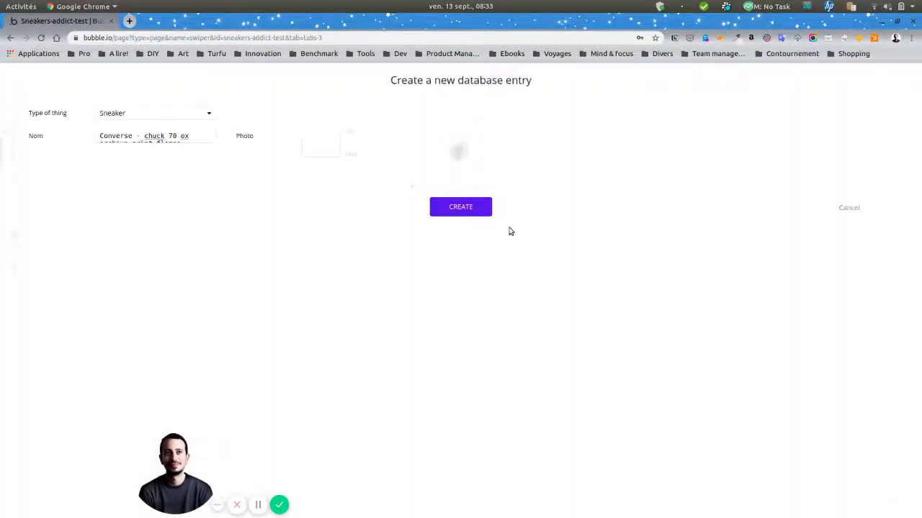
click(469, 207)
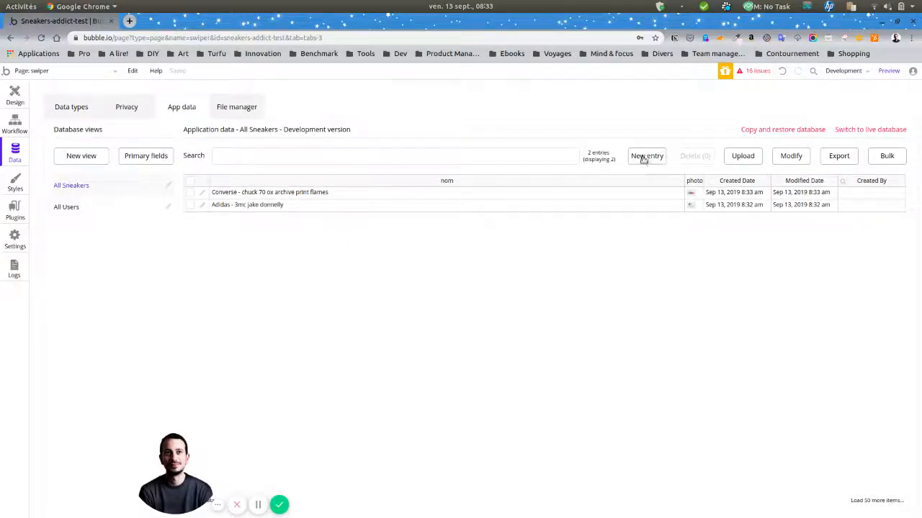
Step: Create a Sneaker entry with the nom "Nike - air ghost racer neon yellow" copied from nom.txt and the photo nike-air-ghost-racer-neon-yellow.jpg
click(644, 160)
key(alt+Tab)
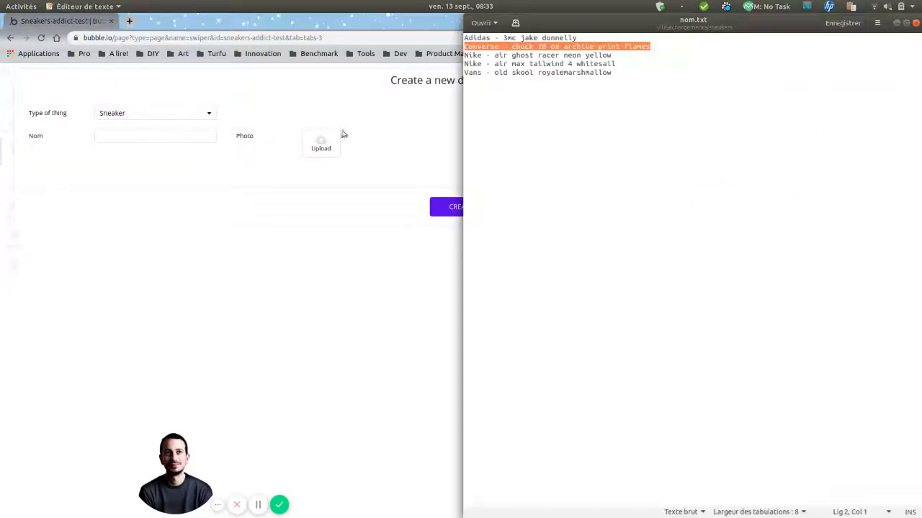
triple_click(529, 57)
key(ctrl+c)
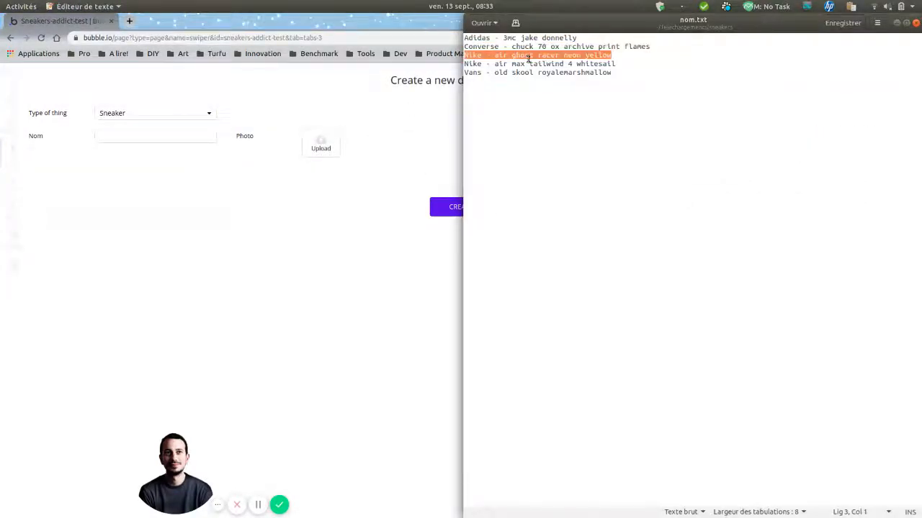
key(alt+Tab)
click(171, 138)
key(ctrl+v)
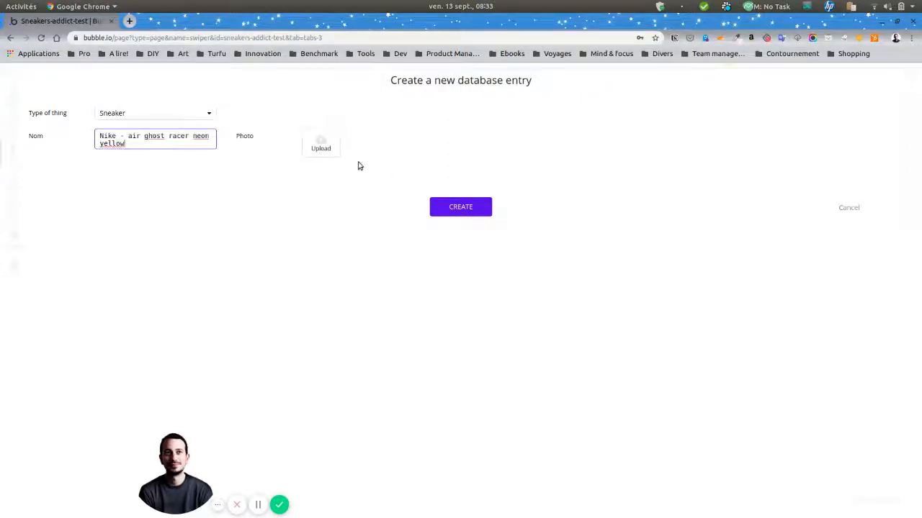
click(325, 149)
double_click(308, 194)
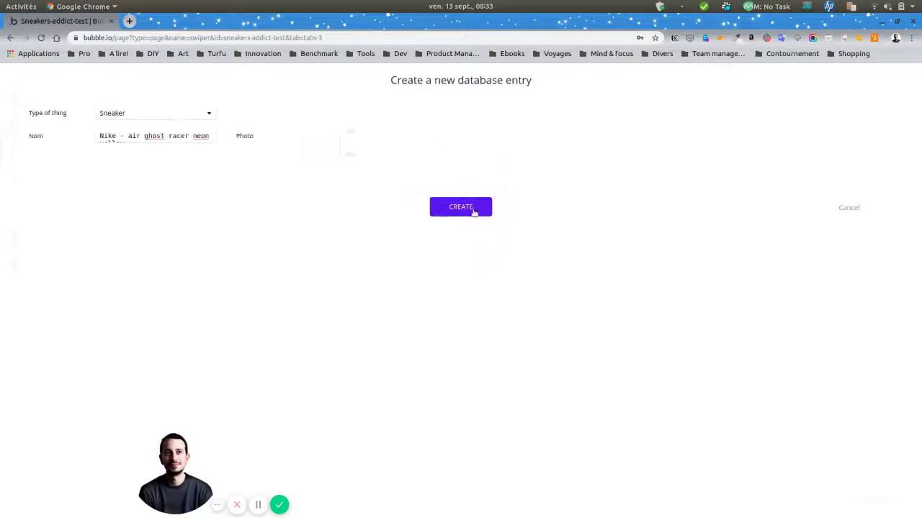
click(471, 209)
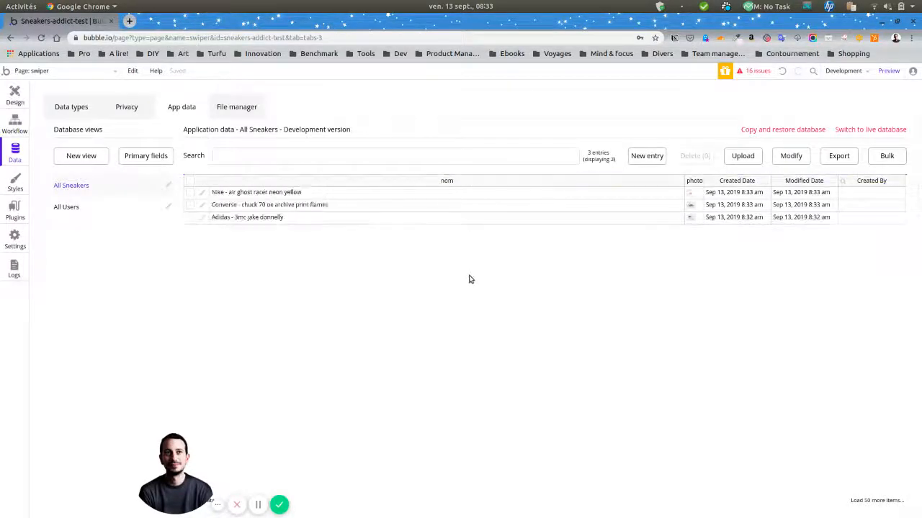
Step: Create a Sneaker entry with the nom "Vans - old skool royalemarshmallow" copied from nom.txt and the photo vans-old-skool-frayed-laces-port-royalemarshmallow.jpg
click(632, 158)
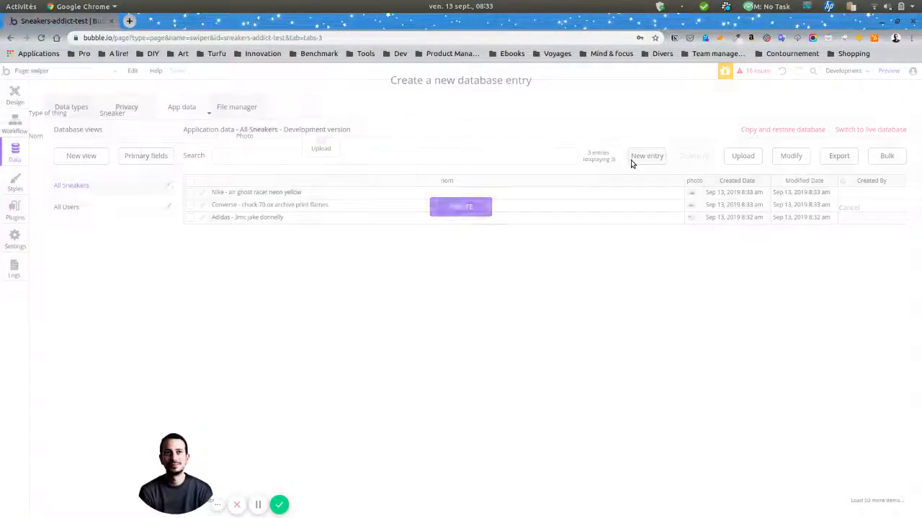
key(alt+Tab)
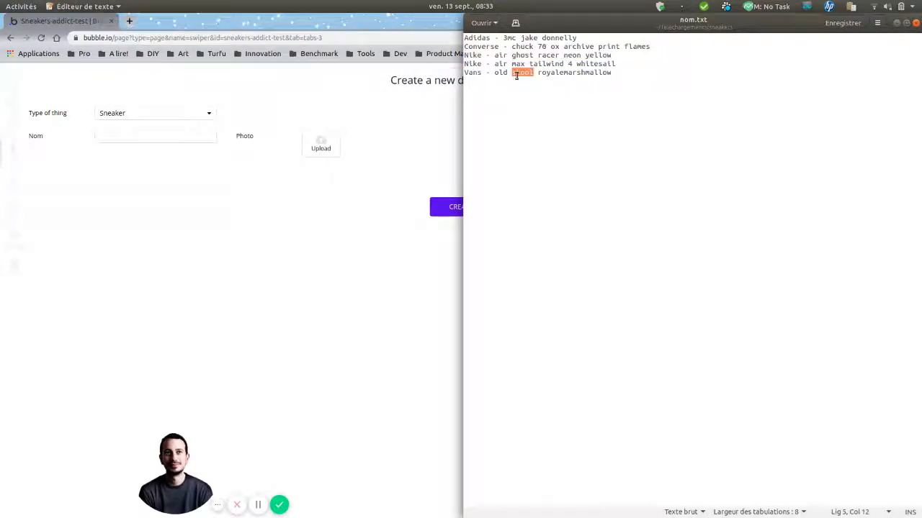
triple_click(518, 72)
key(alt+Tab)
click(199, 139)
key(ctrl+v)
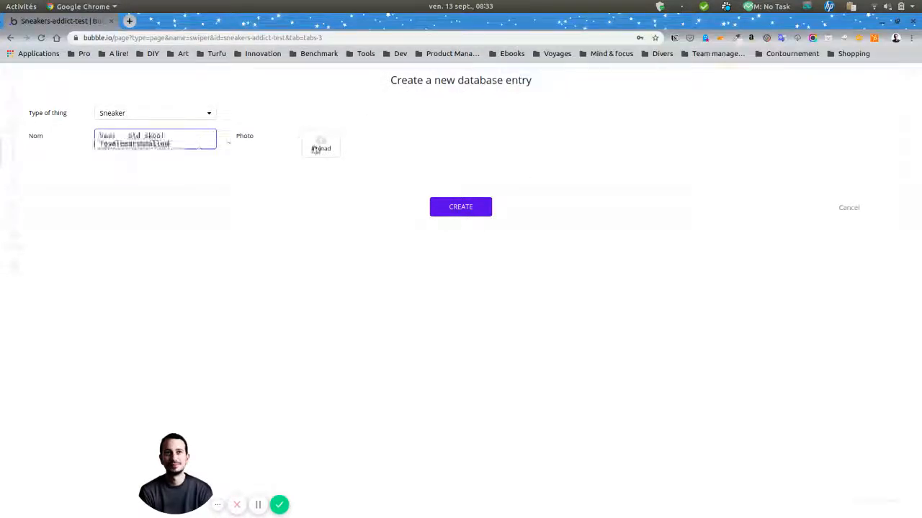
click(318, 148)
click(394, 228)
double_click(392, 228)
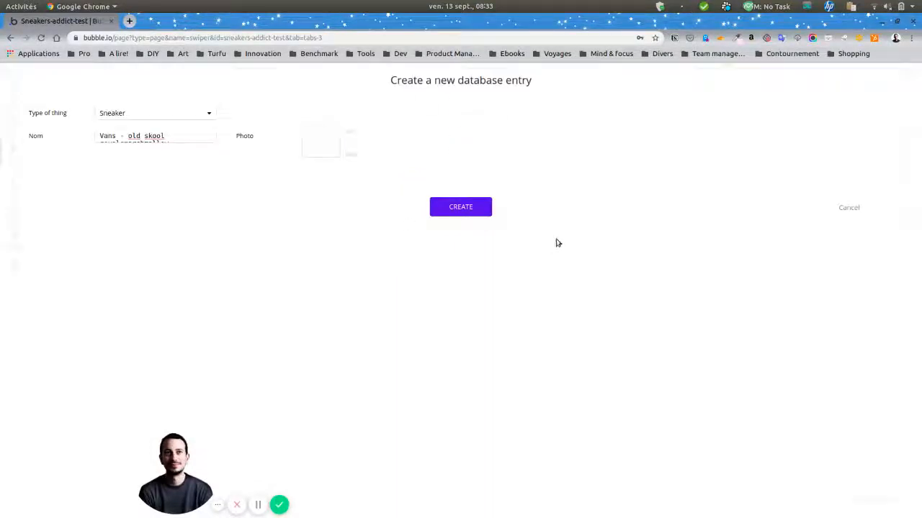
click(453, 211)
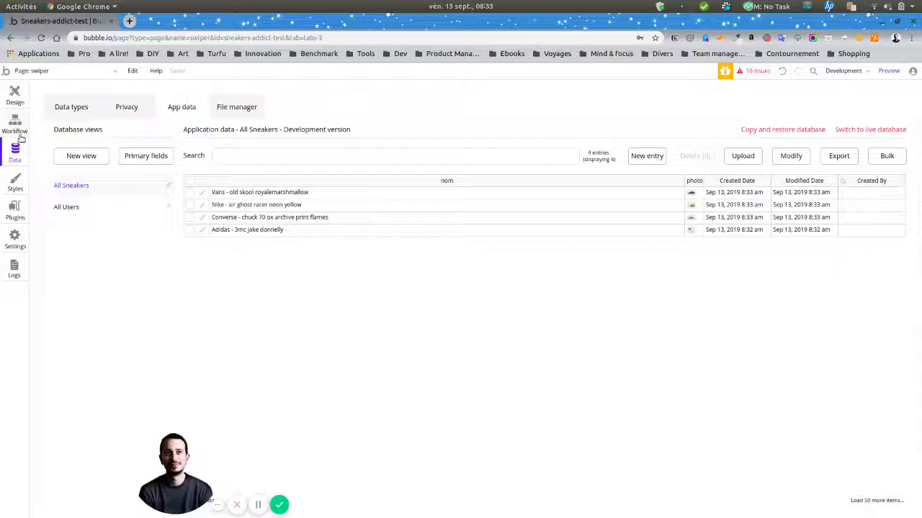
Step: Return to the swiper page design and set the Tinder Pile element's type of content to Sneaker
click(14, 94)
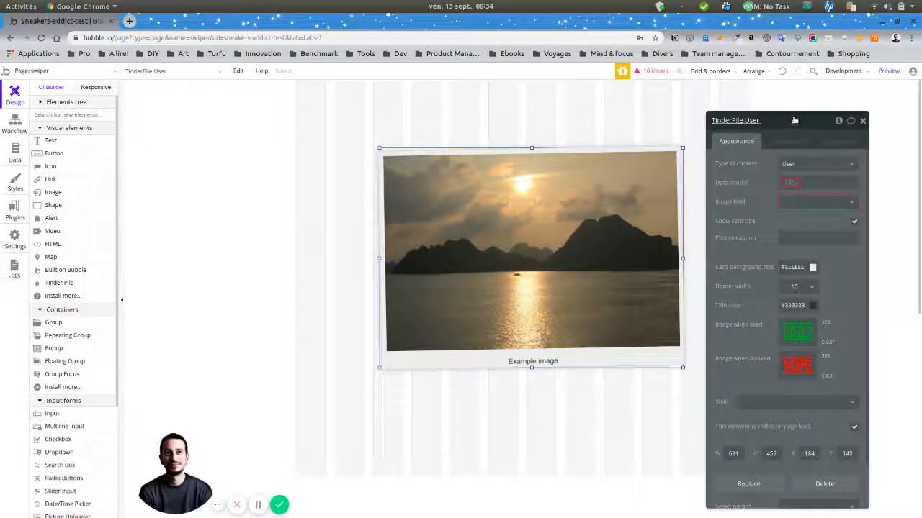
drag(794, 120, 823, 113)
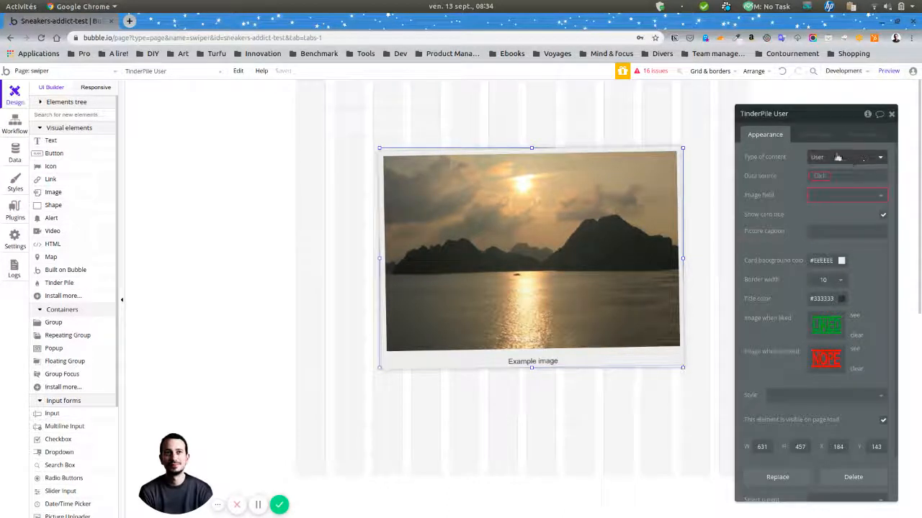
click(878, 159)
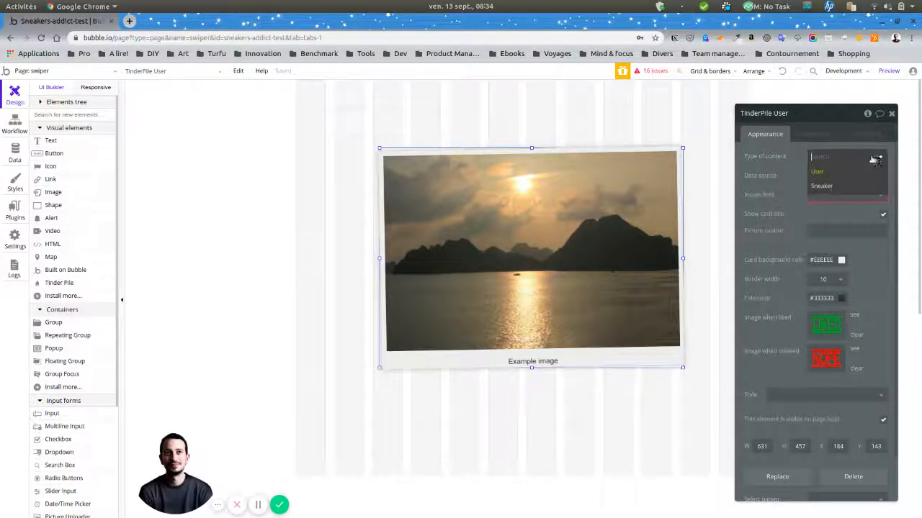
click(843, 187)
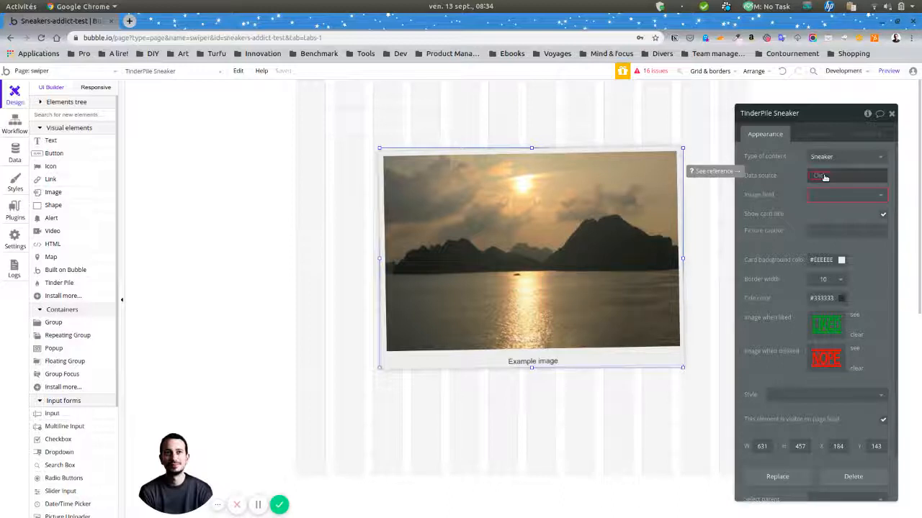
Step: Set the Tinder Pile's data source to a search for the Sneaker type without any constraint
click(825, 177)
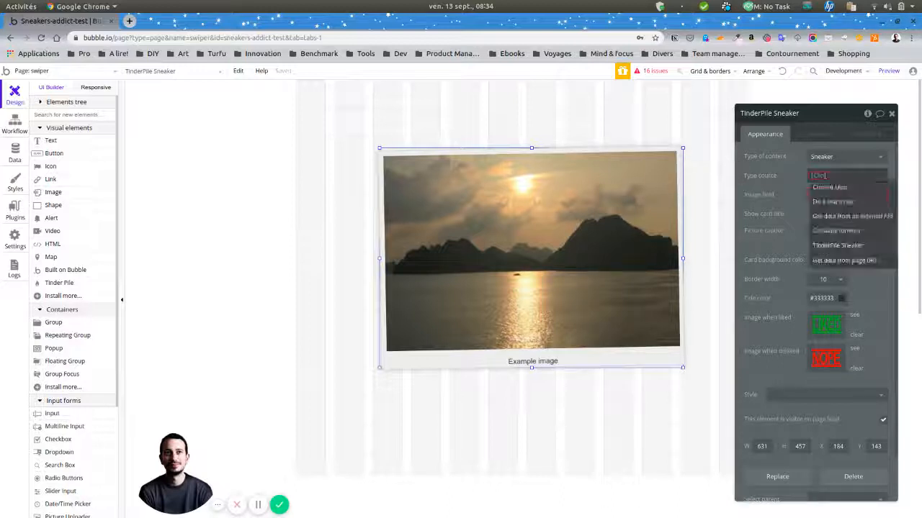
click(851, 205)
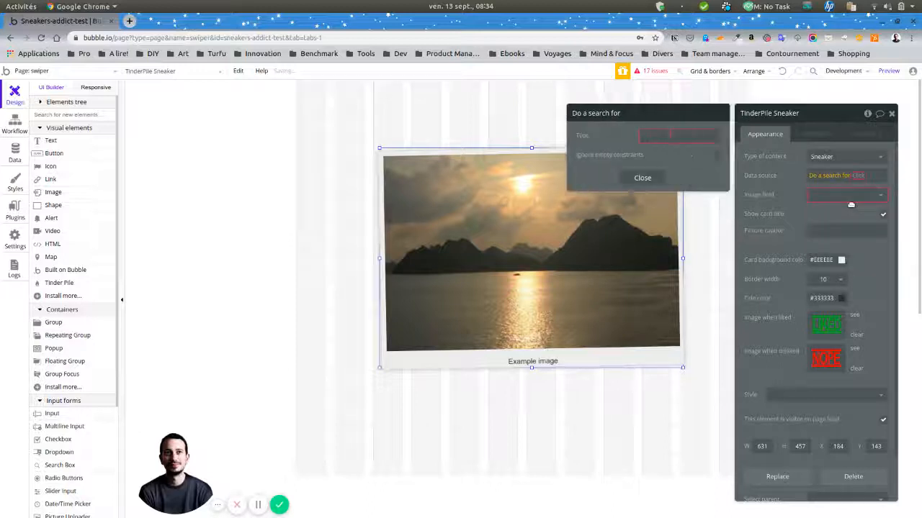
click(713, 137)
click(676, 164)
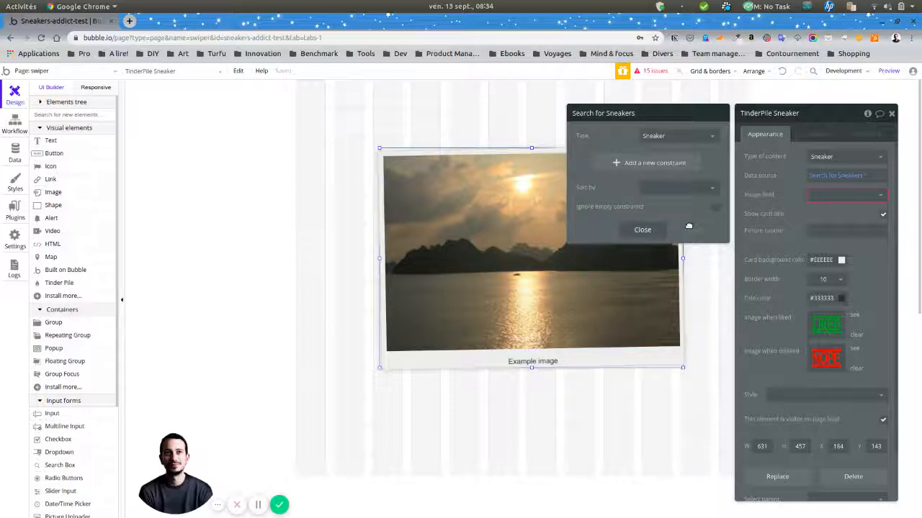
click(642, 230)
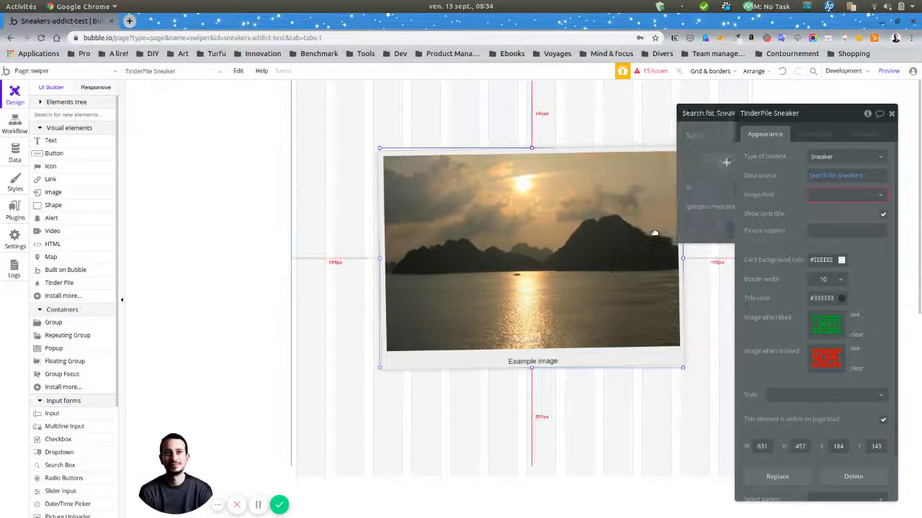
Step: Set the Tinder Pile's image field to photo and fill its picture caption with dynamic data from the Current card
click(866, 196)
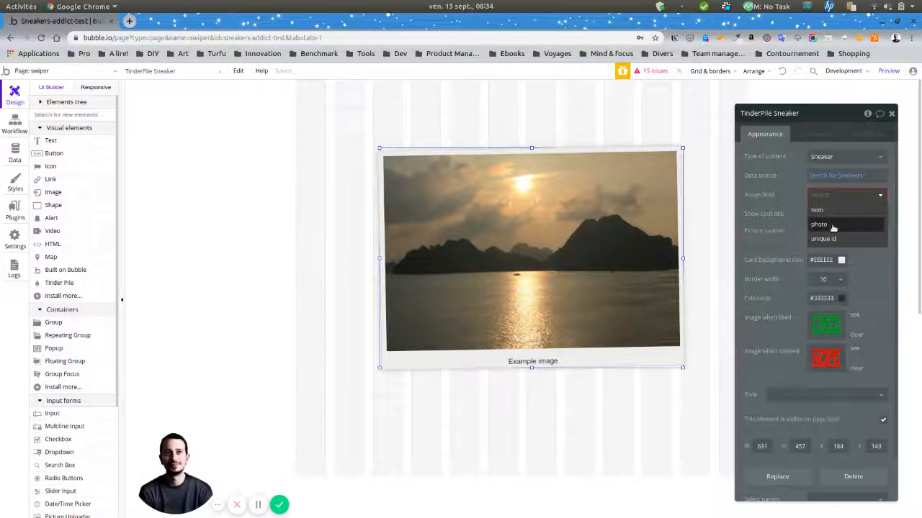
click(829, 225)
click(848, 230)
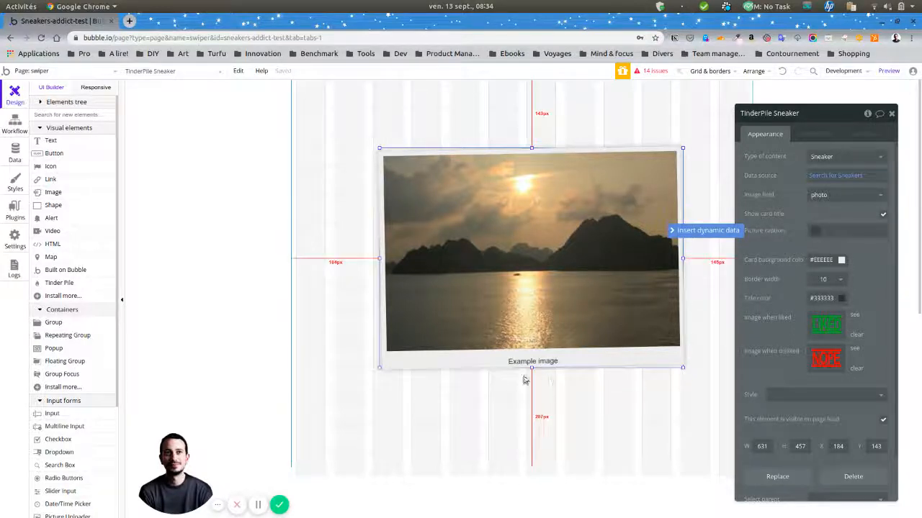
click(698, 232)
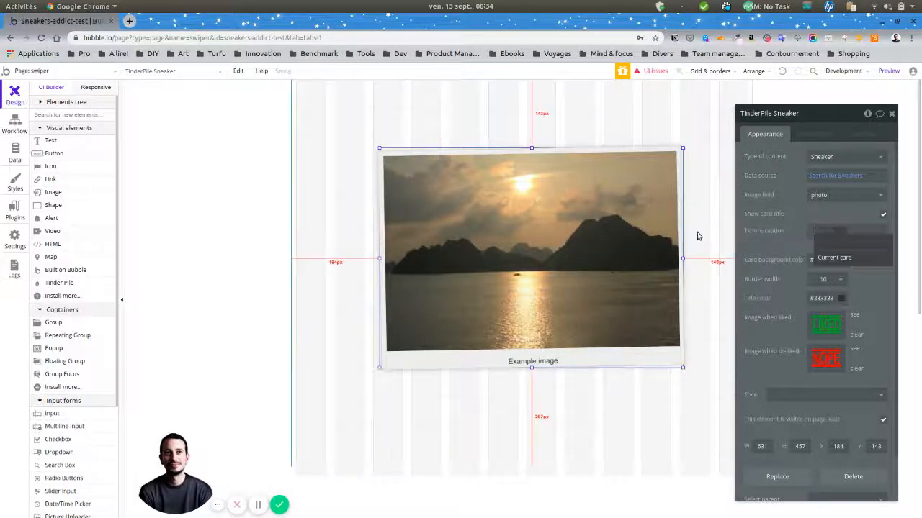
click(834, 257)
click(871, 245)
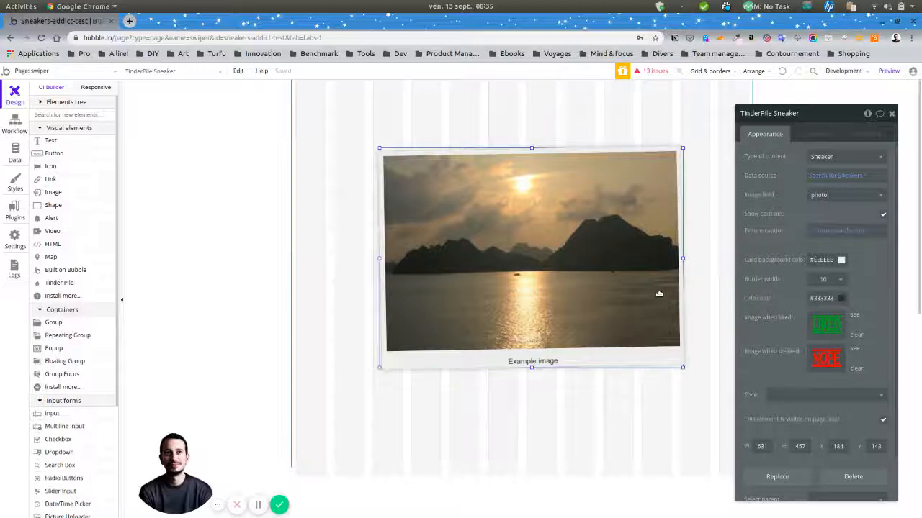
Step: Add a workflow event on the swiper page for when a Tinder Pile's card is swiped right
click(19, 124)
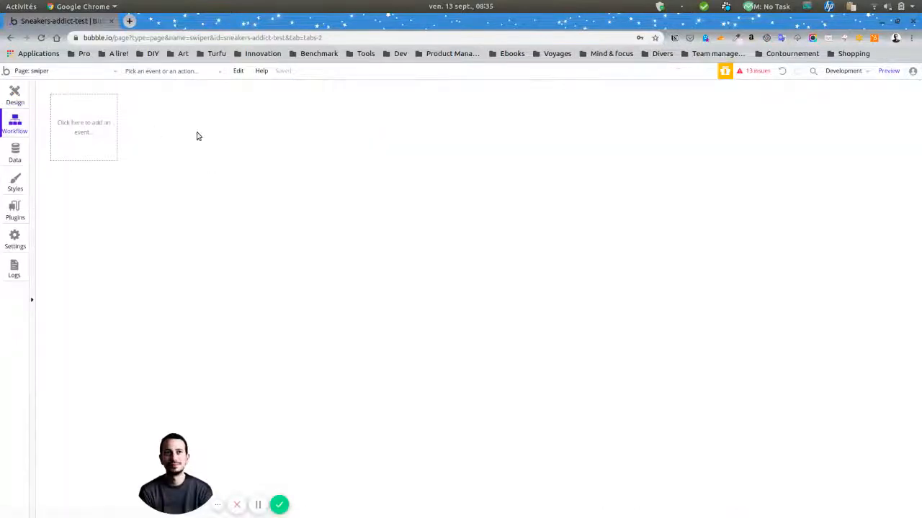
click(54, 129)
mouse_move(97, 202)
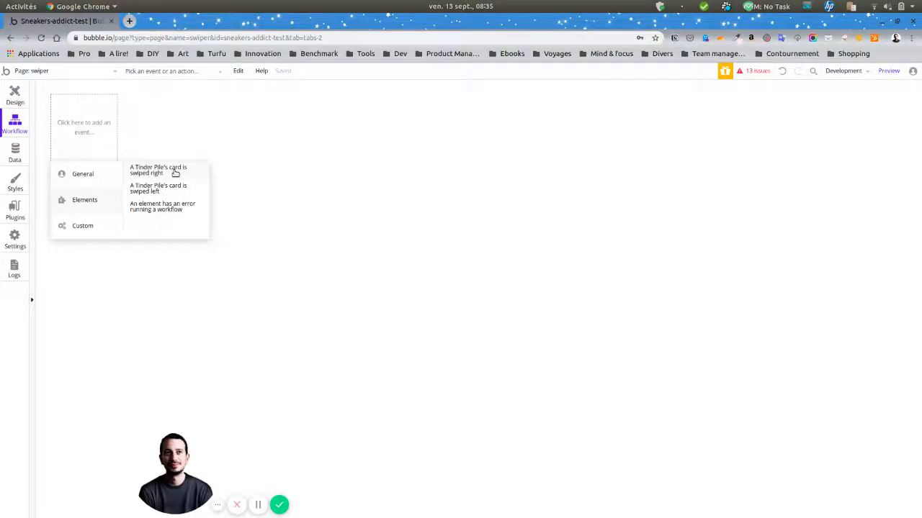
click(175, 173)
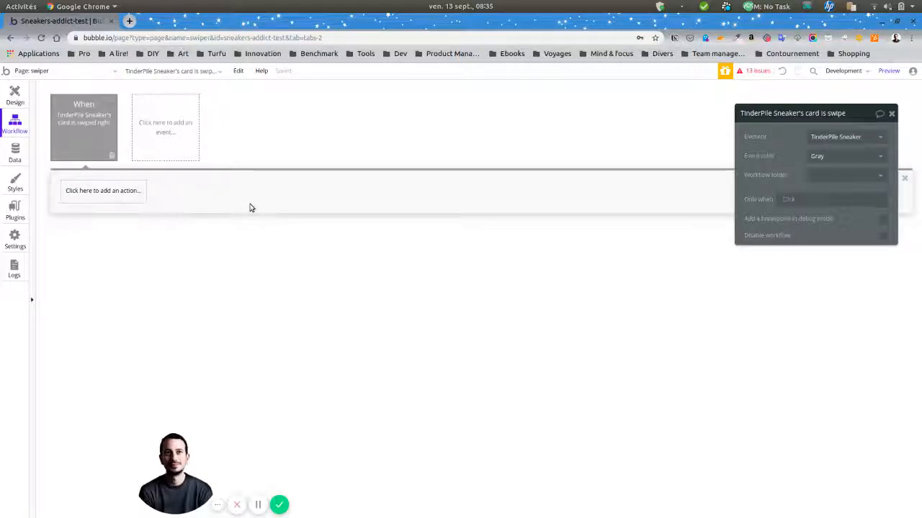
Step: Display the All Users view in the application data, and open the fields of the User data type
click(8, 164)
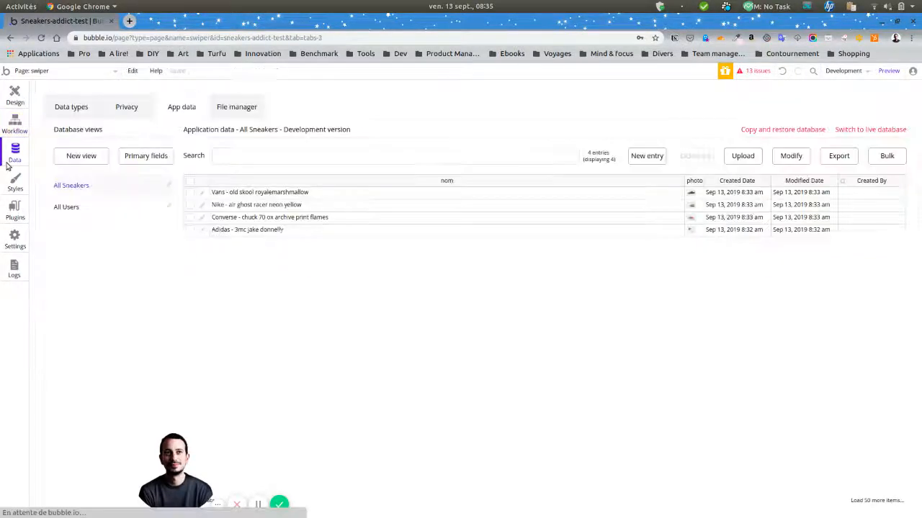
click(85, 213)
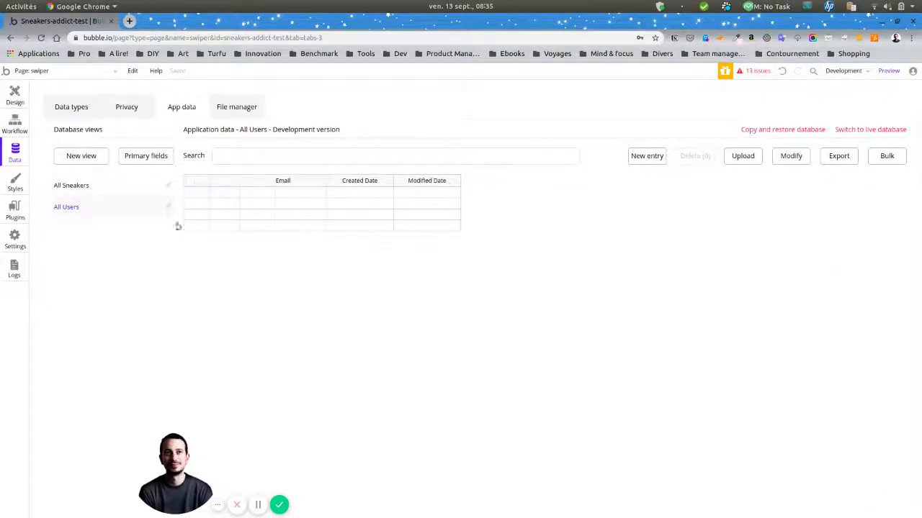
click(63, 113)
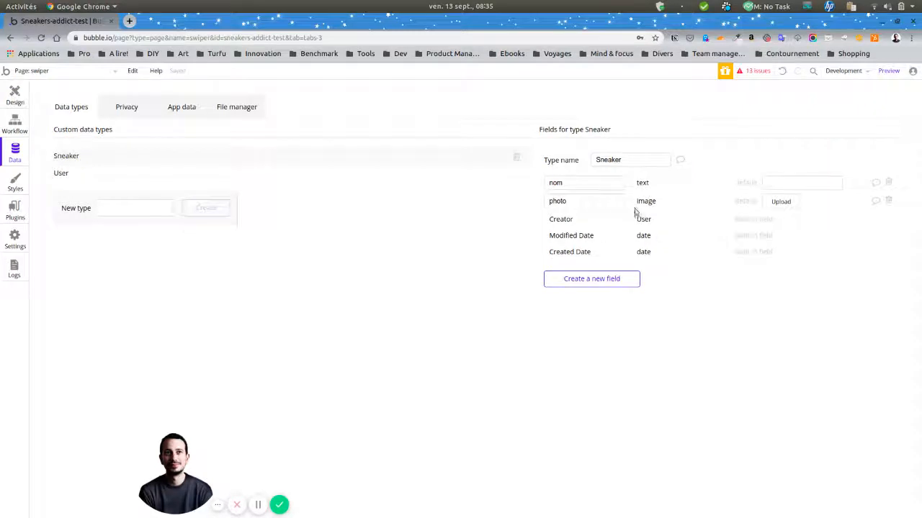
click(81, 175)
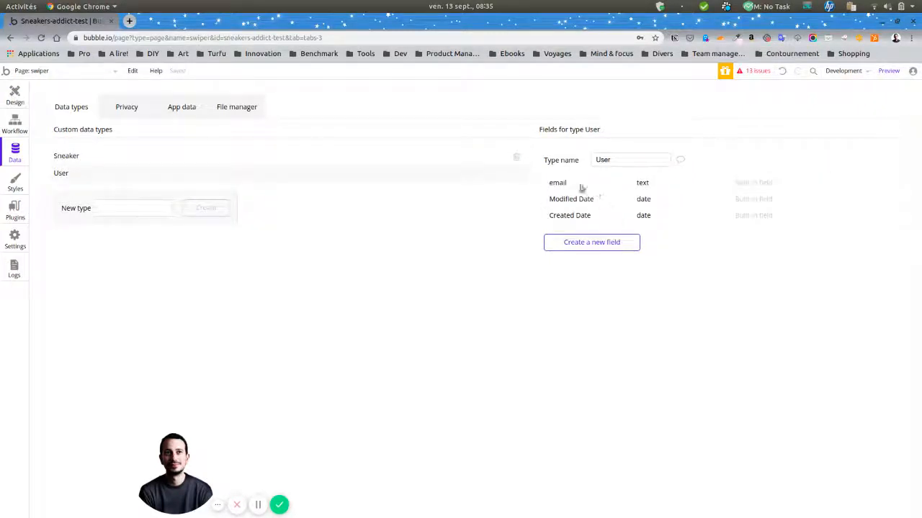
Step: Create a field named listeSneakersFav on the User data type, as a list of Sneaker entries
click(569, 252)
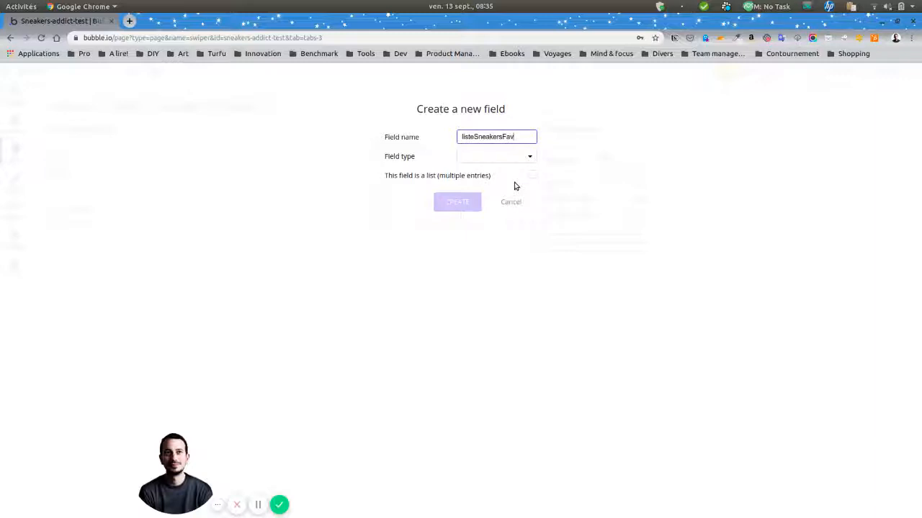
click(525, 157)
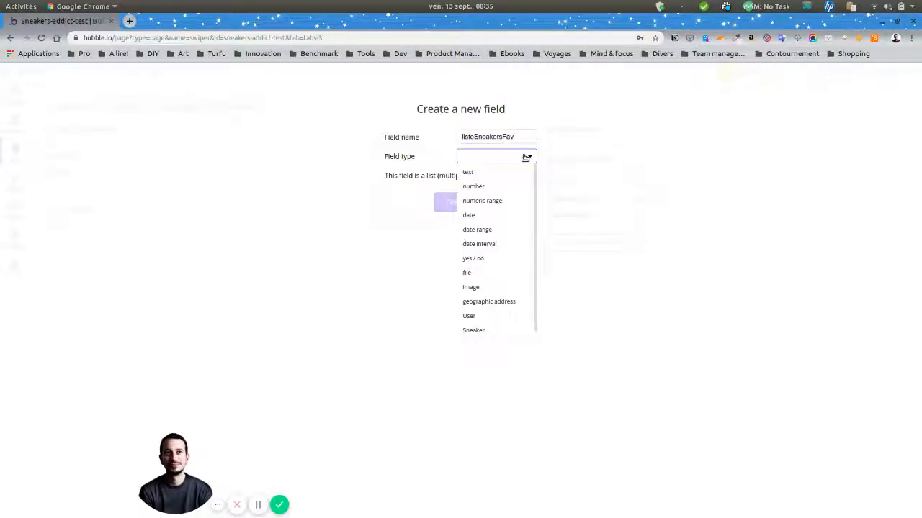
scroll(494, 302, down, 1)
click(488, 326)
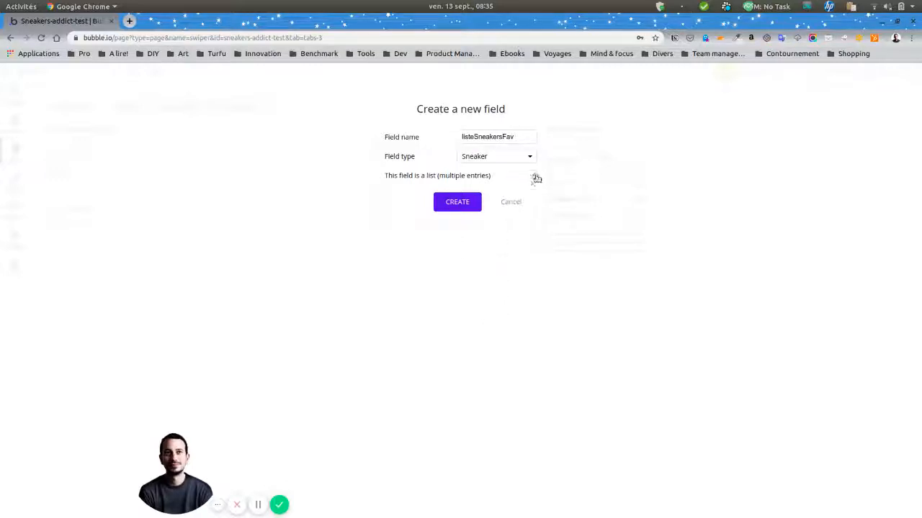
click(463, 204)
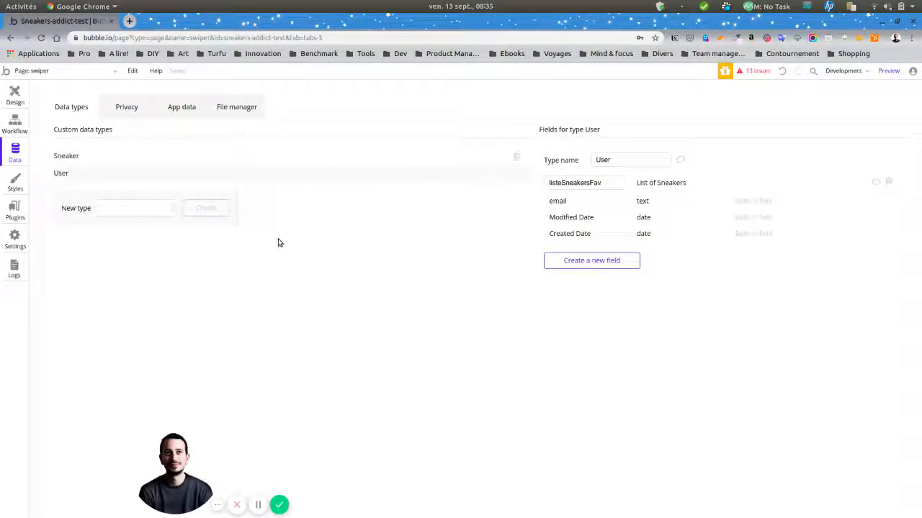
Step: Add a "Make changes to thing" action to the Tinder Pile's swiped-right workflow, with Current User as the thing to change
click(10, 126)
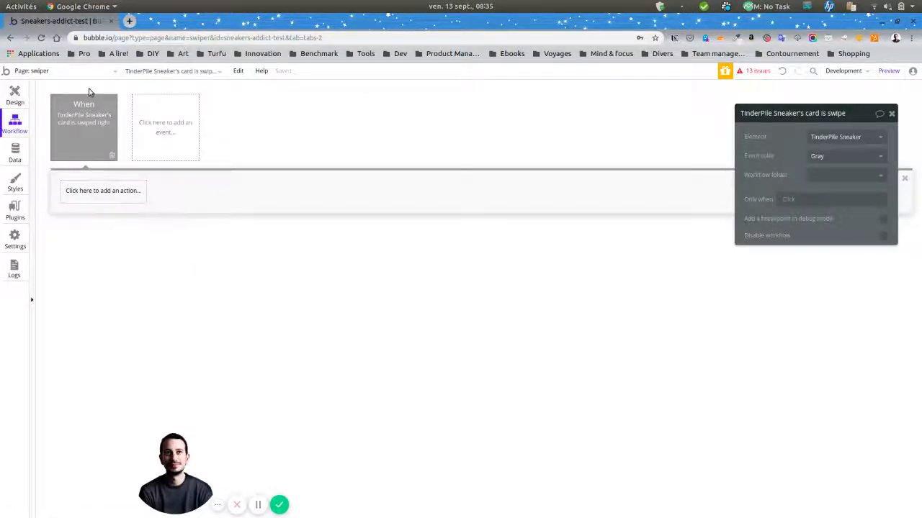
mouse_move(90, 114)
click(106, 191)
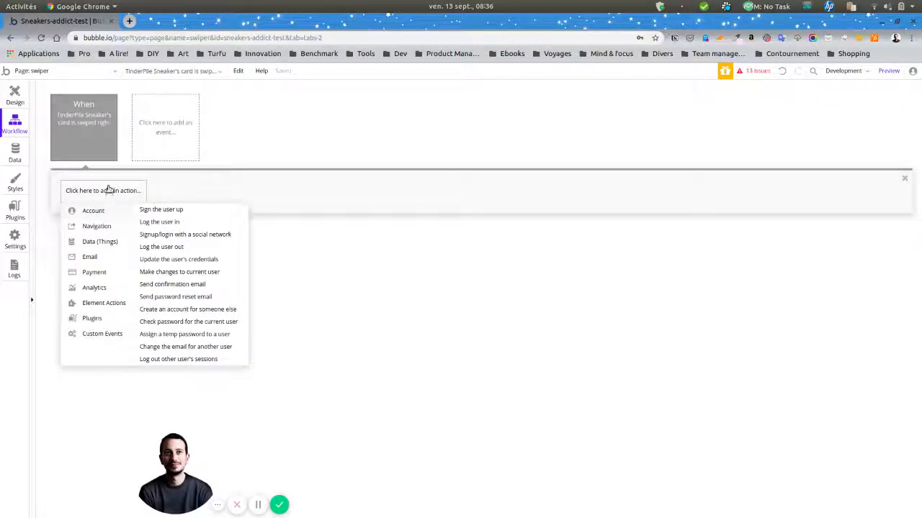
mouse_move(95, 244)
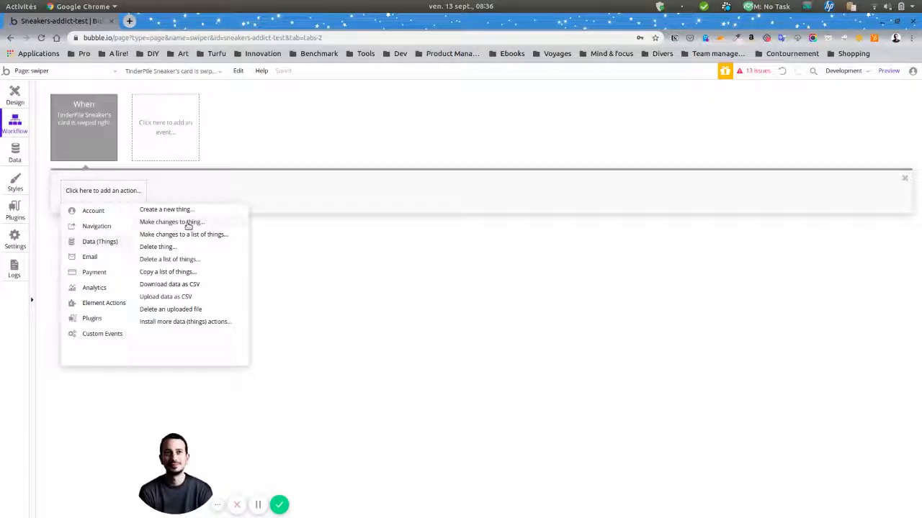
click(171, 221)
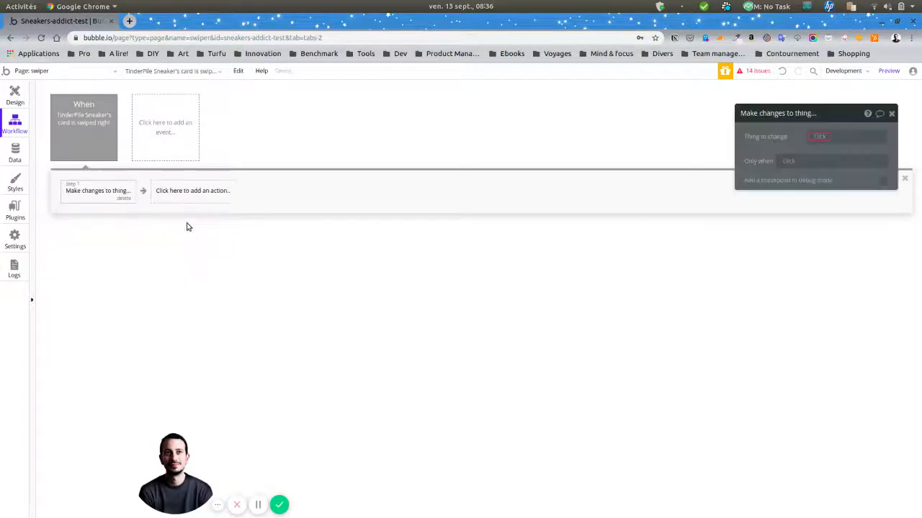
click(820, 137)
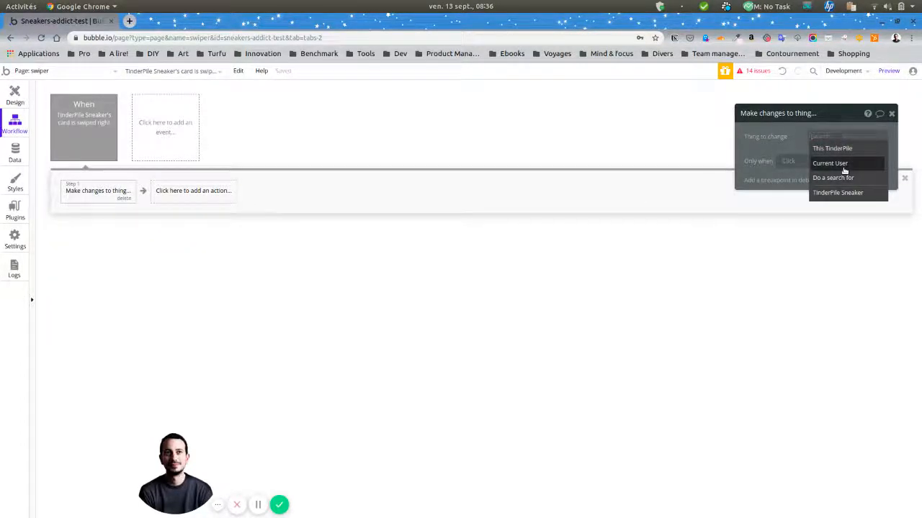
click(843, 164)
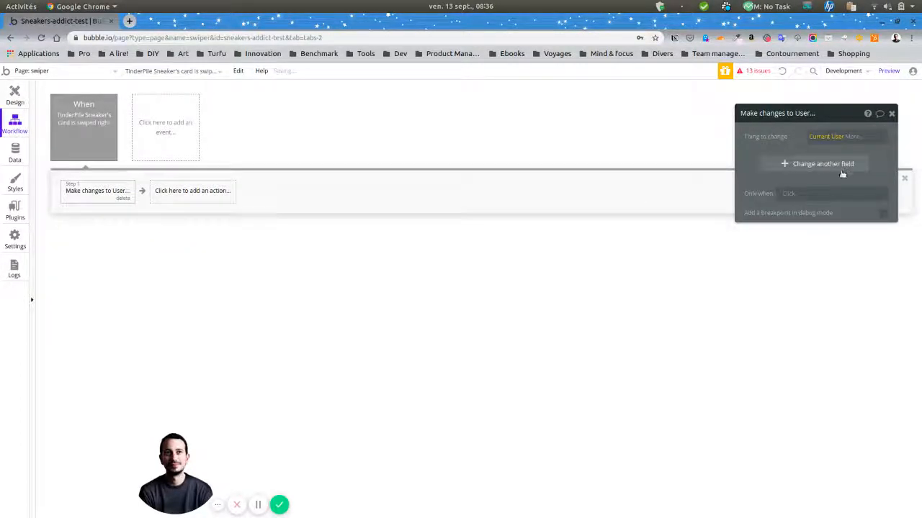
Step: Make the action add This TinderPile's current slide to the user's listeSneakersFav field
click(803, 164)
click(759, 160)
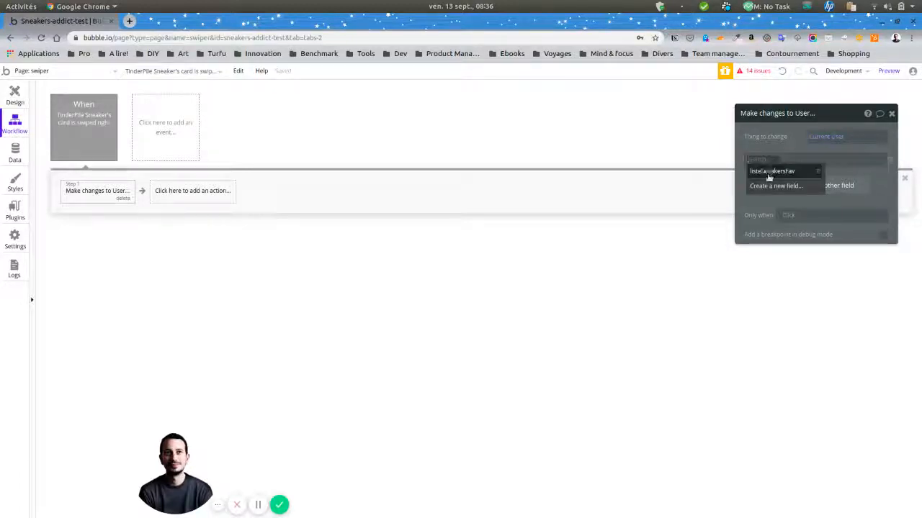
click(769, 173)
click(803, 164)
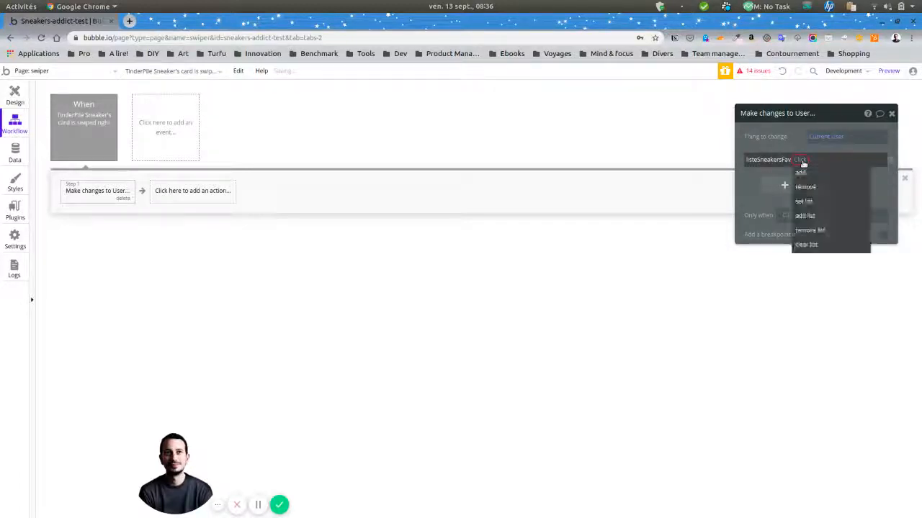
click(804, 173)
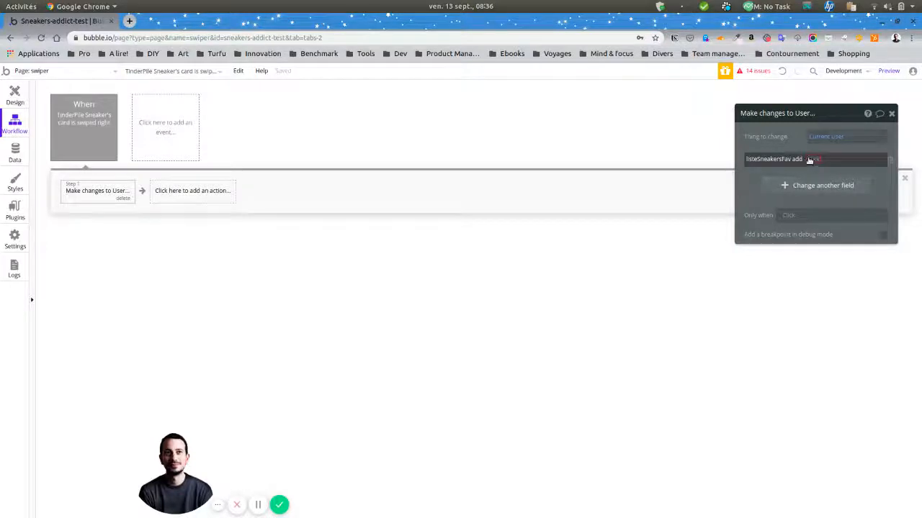
click(812, 159)
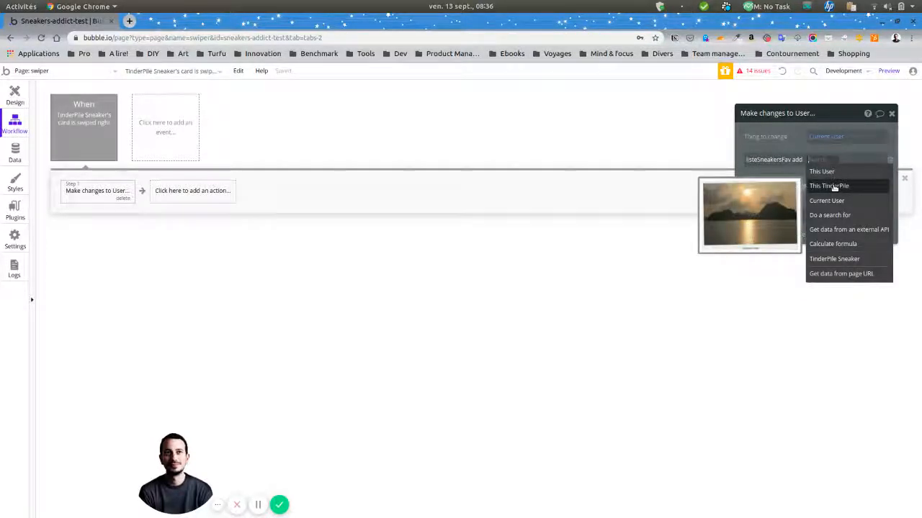
click(829, 186)
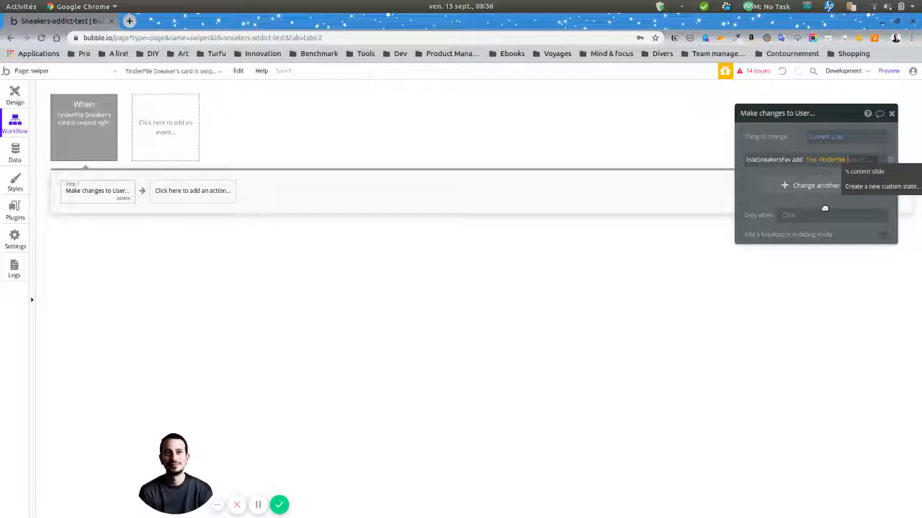
click(874, 175)
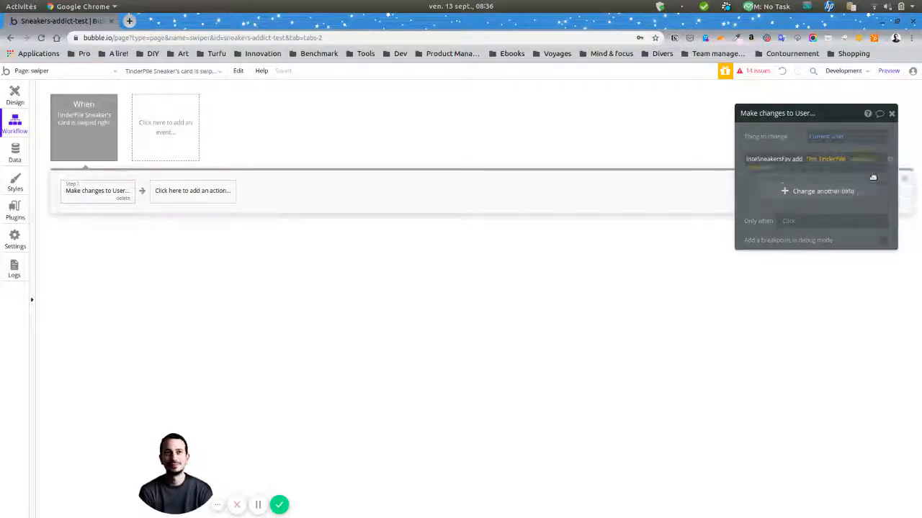
click(751, 203)
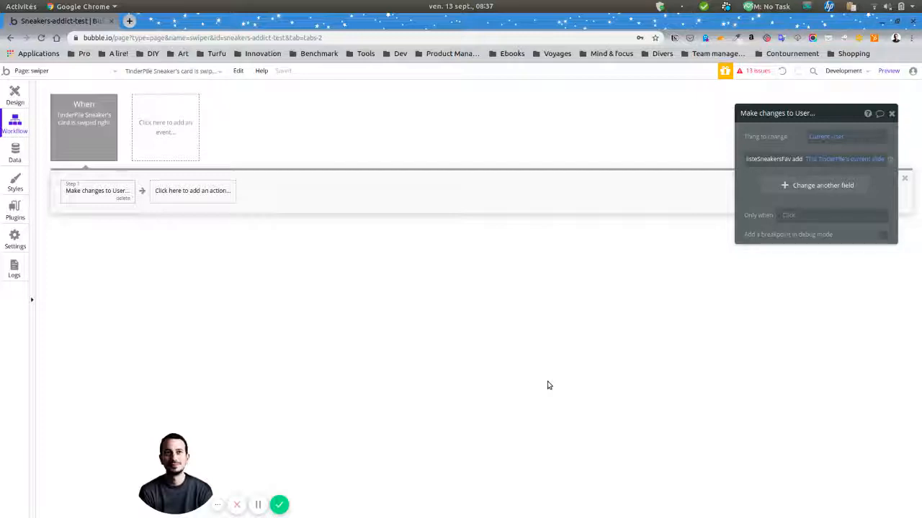
Step: On the profil page, draw a repeating group below the Swiper button and widen it to about 640 px
click(12, 99)
click(74, 72)
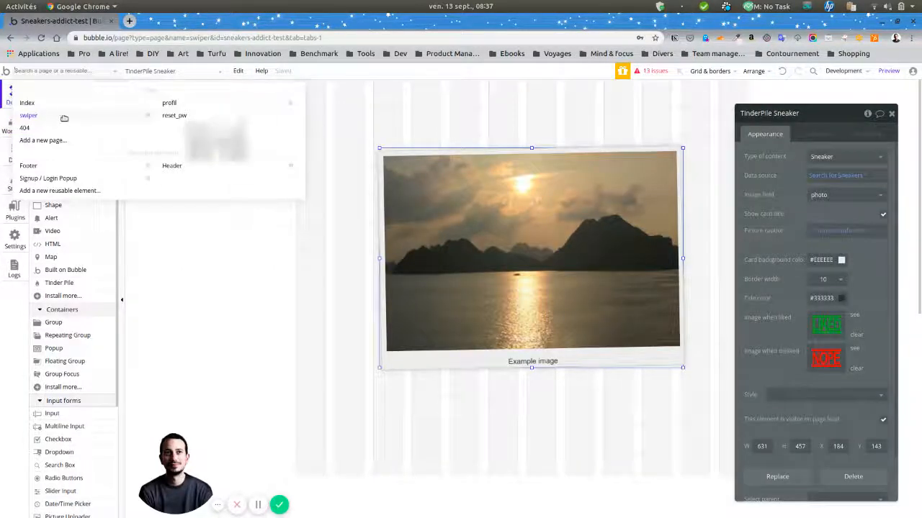
click(208, 102)
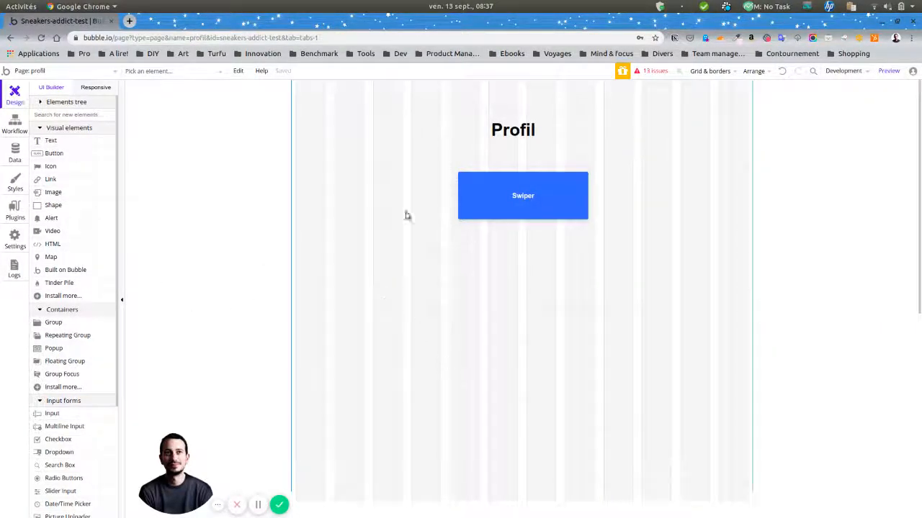
click(62, 338)
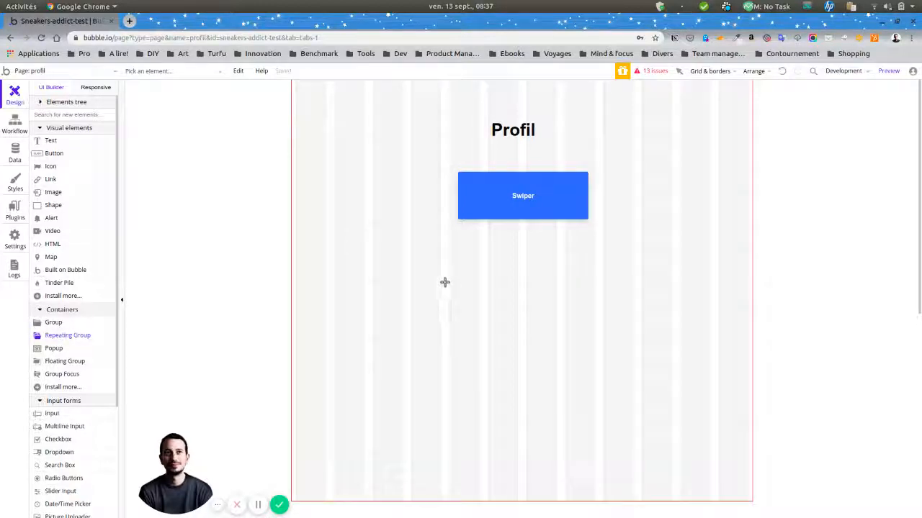
drag(445, 282, 680, 494)
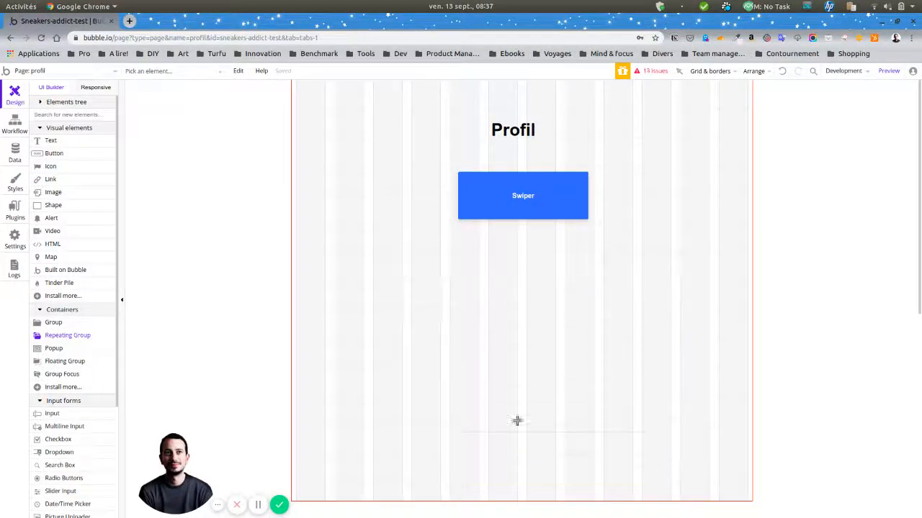
drag(446, 382, 368, 378)
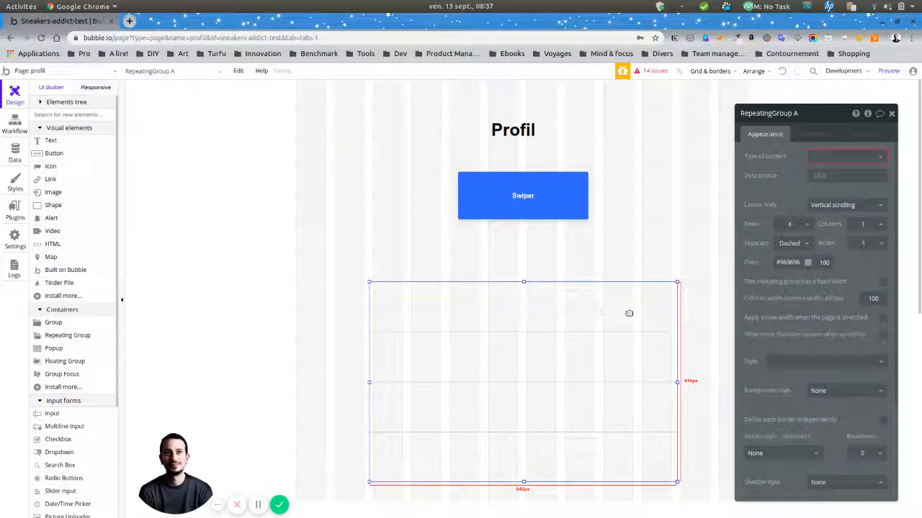
Step: Set the repeating group's content type to Sneaker and its data source to Current User's listeSneakersFav
click(846, 156)
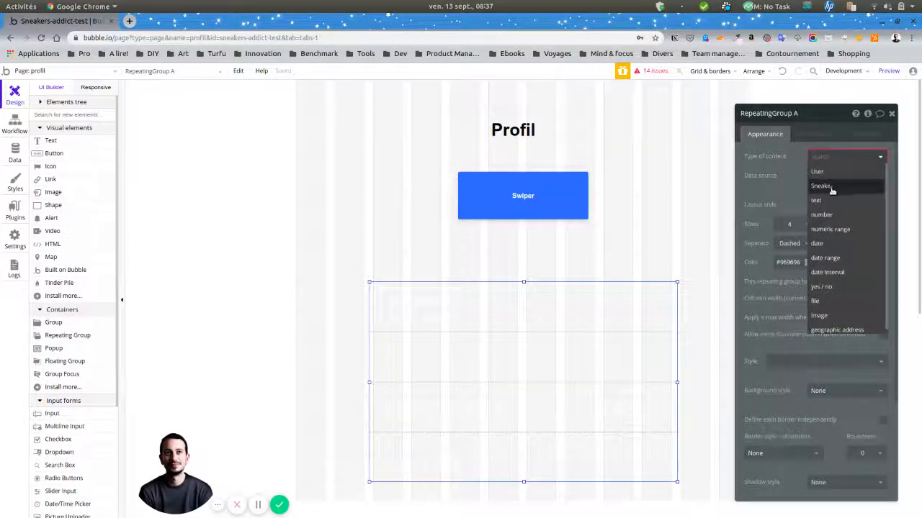
click(824, 186)
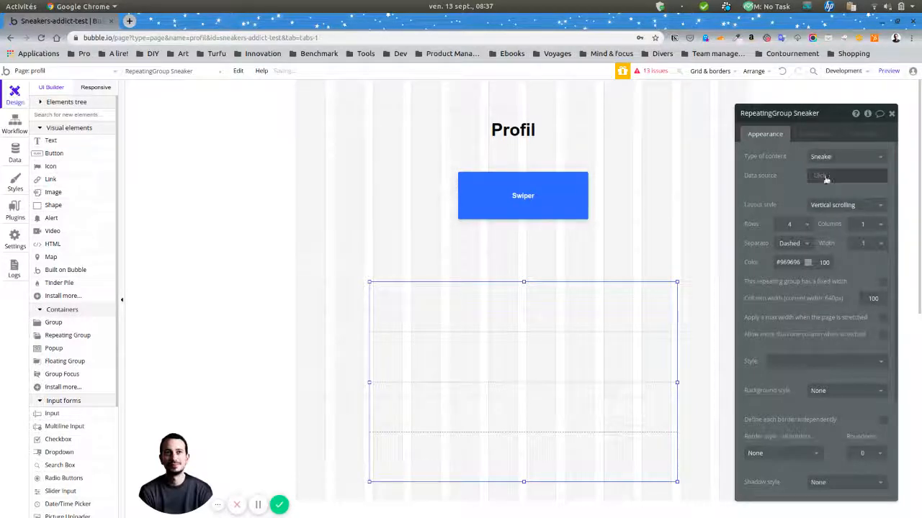
click(826, 179)
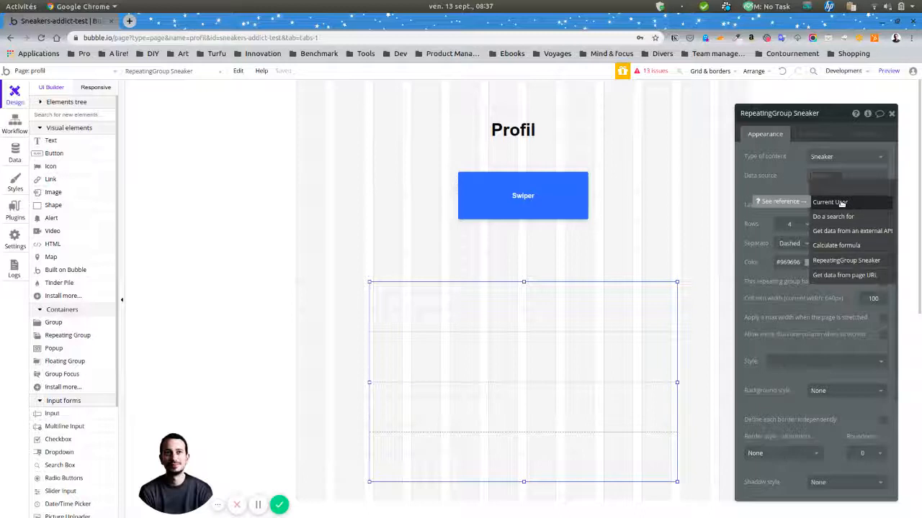
click(836, 203)
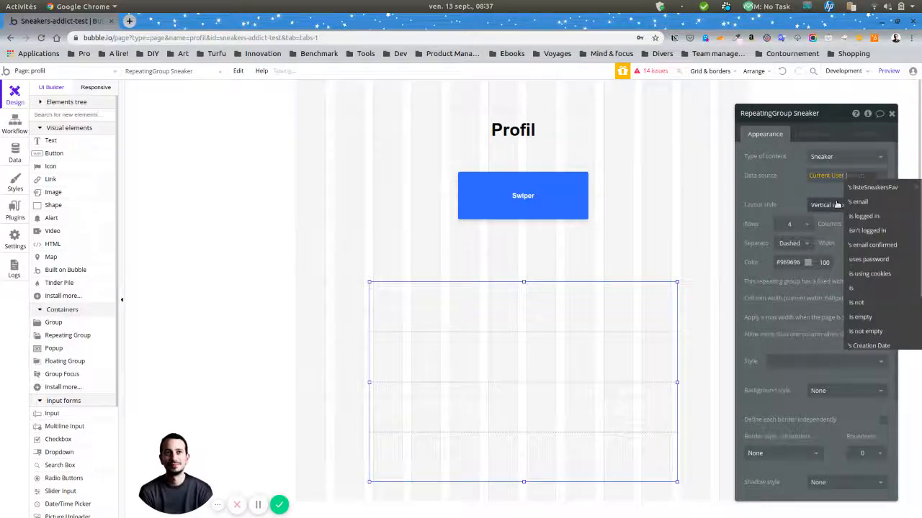
click(871, 188)
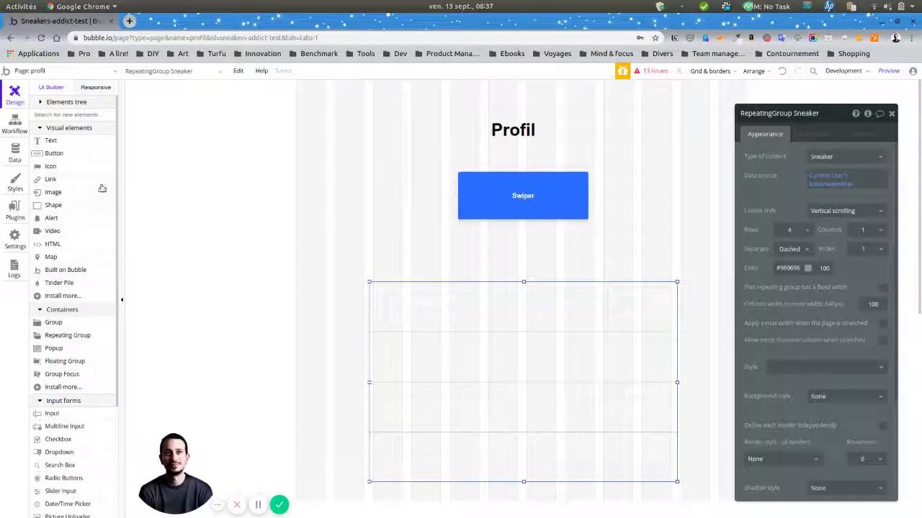
Step: Place a text element of about 228 by 58 px in the repeating group's first cell, showing Current cell's Sneaker's nom
click(53, 141)
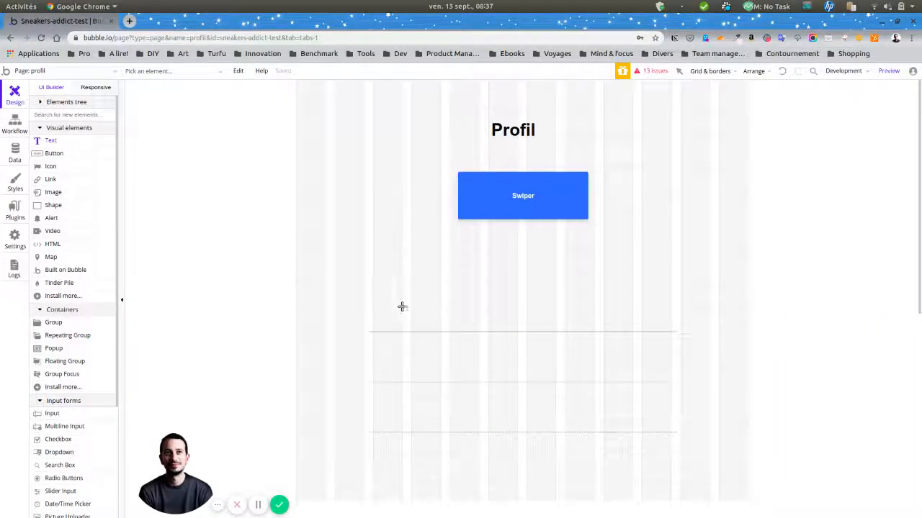
drag(394, 300, 505, 328)
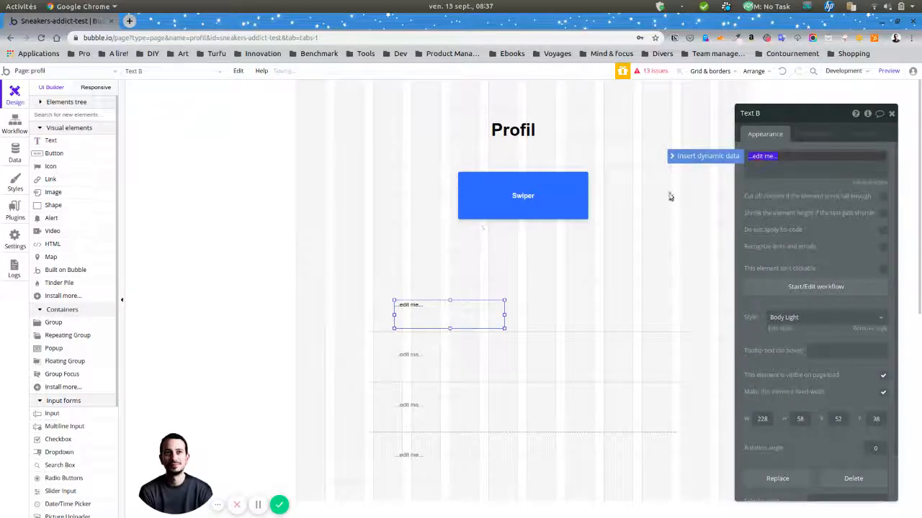
click(707, 159)
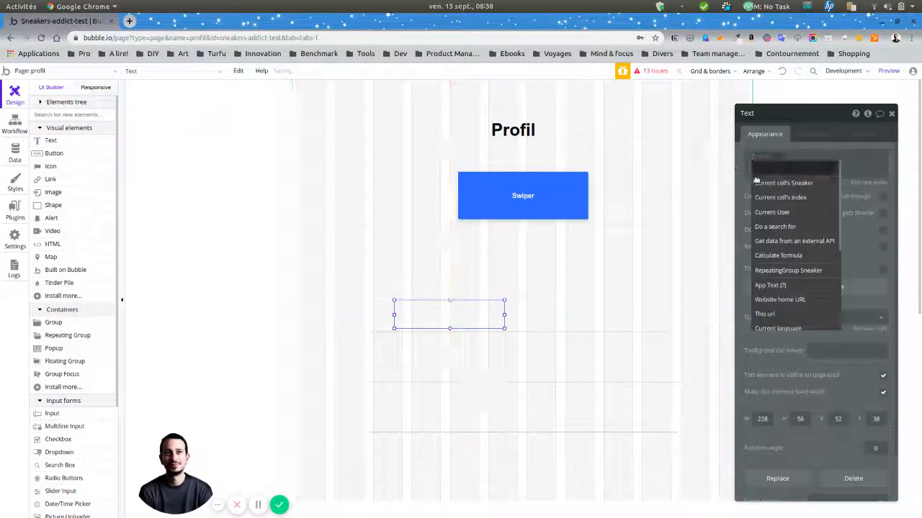
click(791, 185)
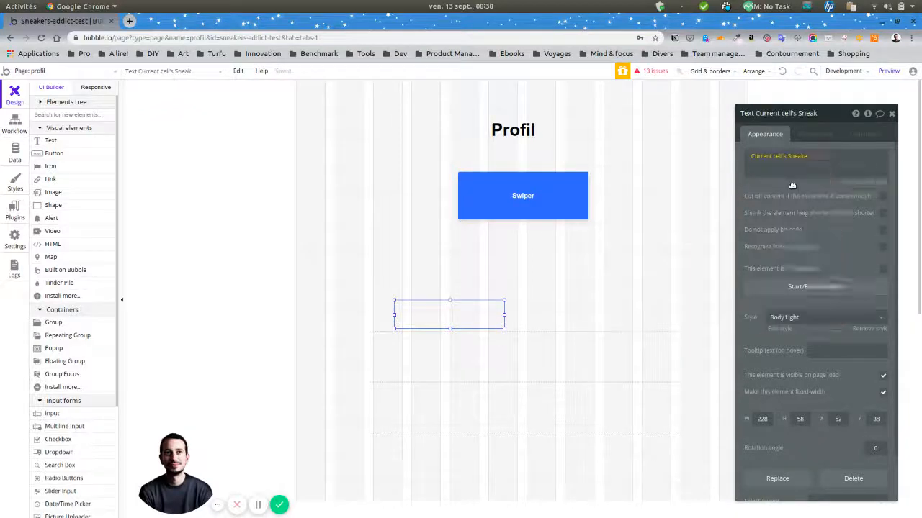
click(831, 170)
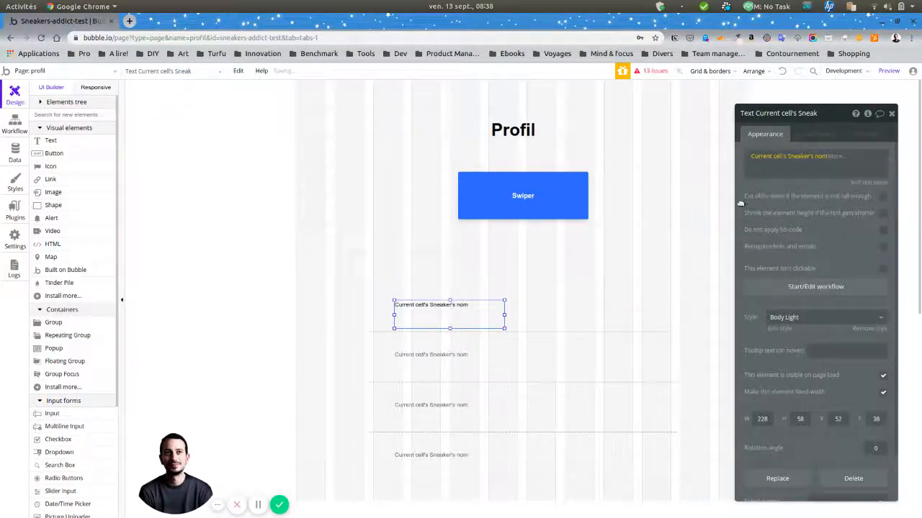
click(612, 306)
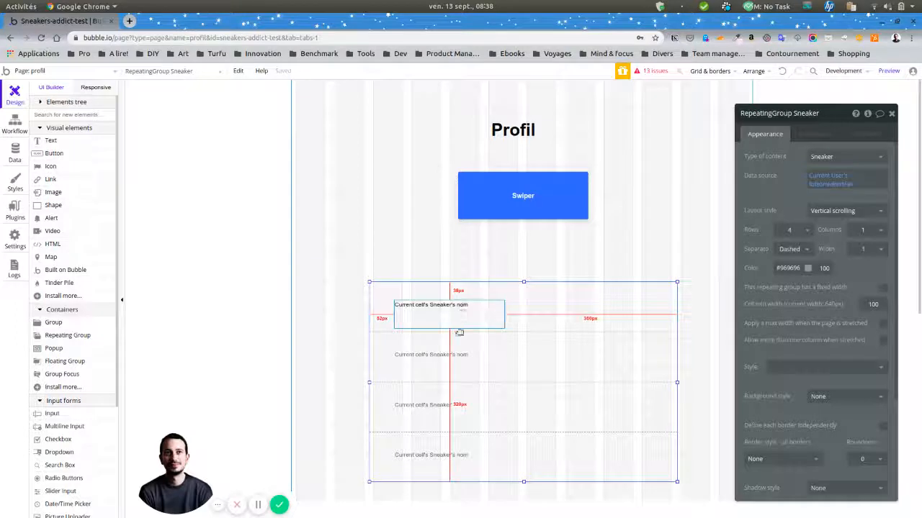
Step: Place an image element of about 173 by 70 px in the repeating group's first cell, showing Current cell's Sneaker's photo
click(72, 194)
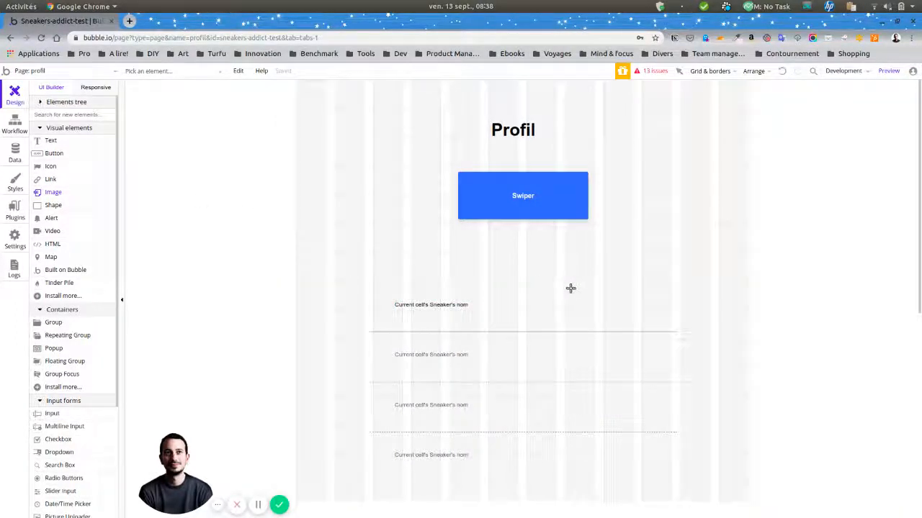
drag(571, 289, 651, 320)
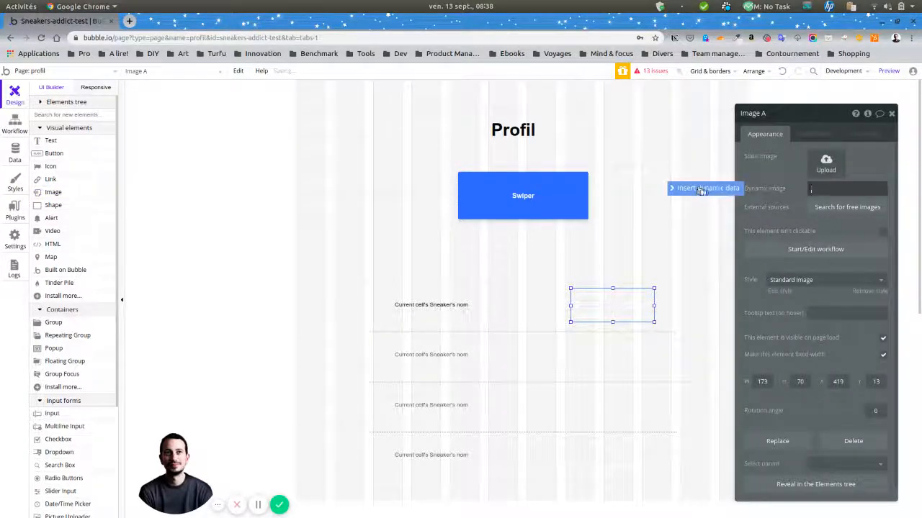
click(700, 190)
click(846, 214)
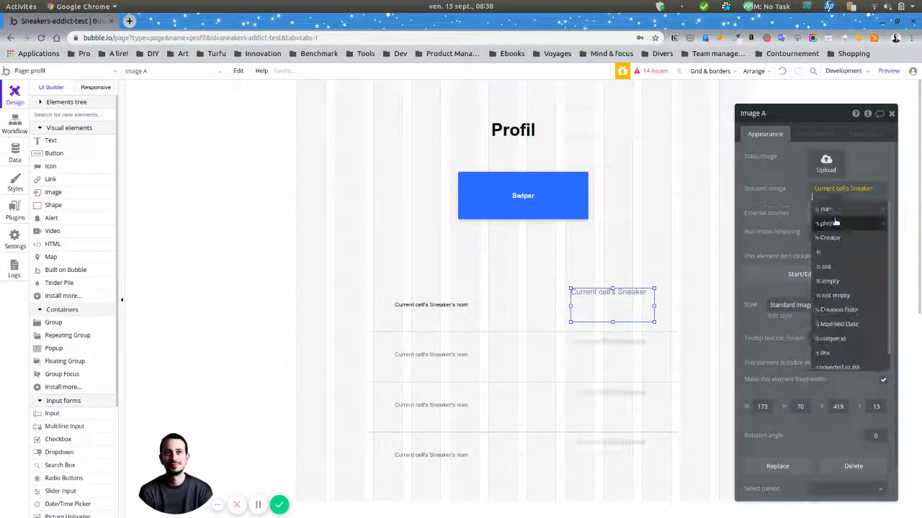
click(828, 221)
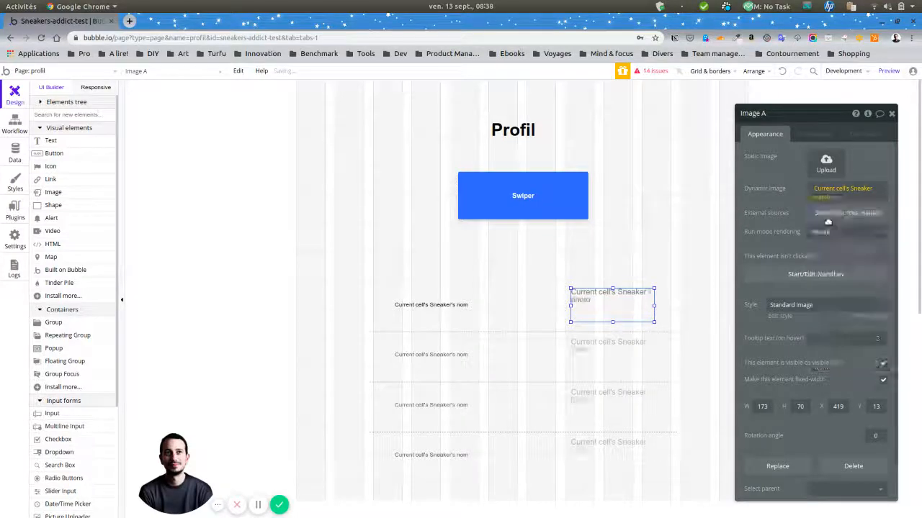
click(401, 254)
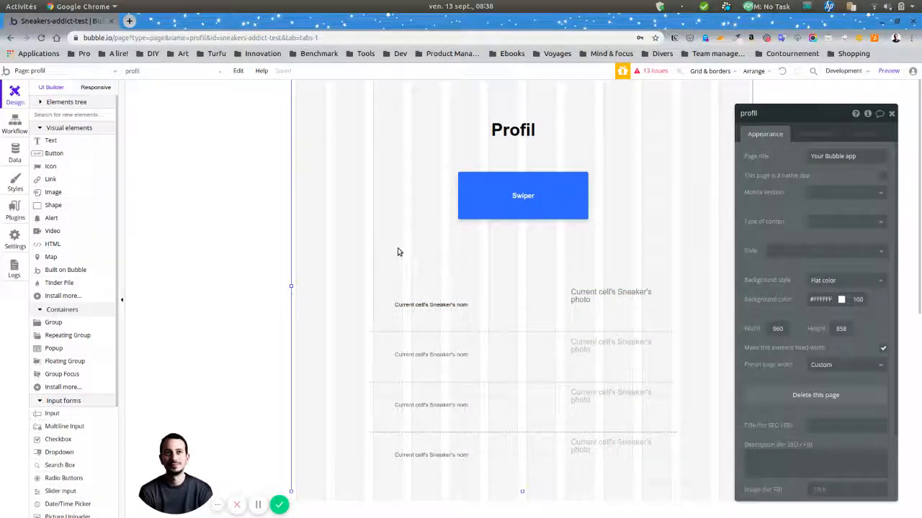
Step: Open the index page and preview the app from it
click(72, 71)
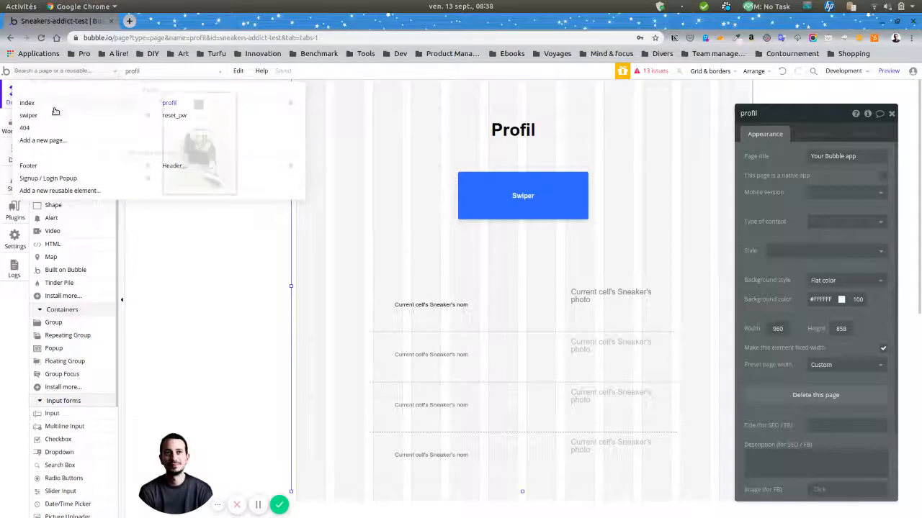
click(54, 105)
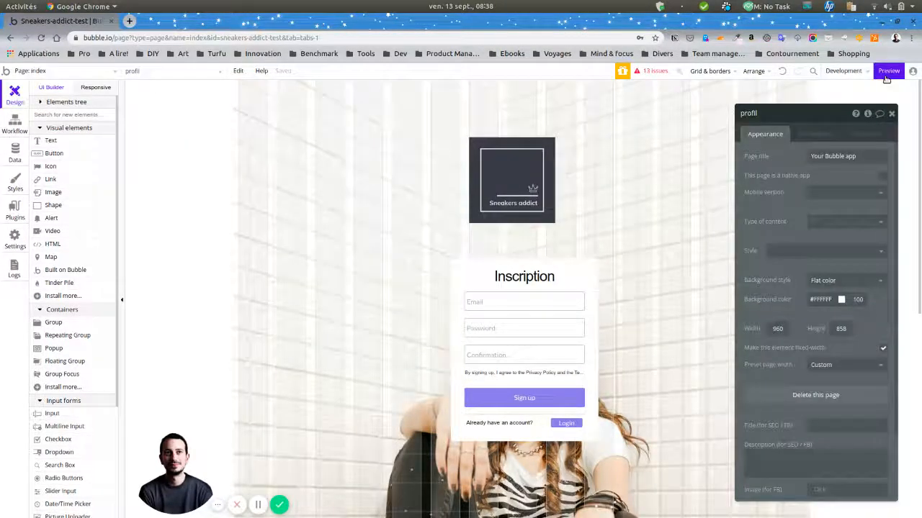
click(887, 72)
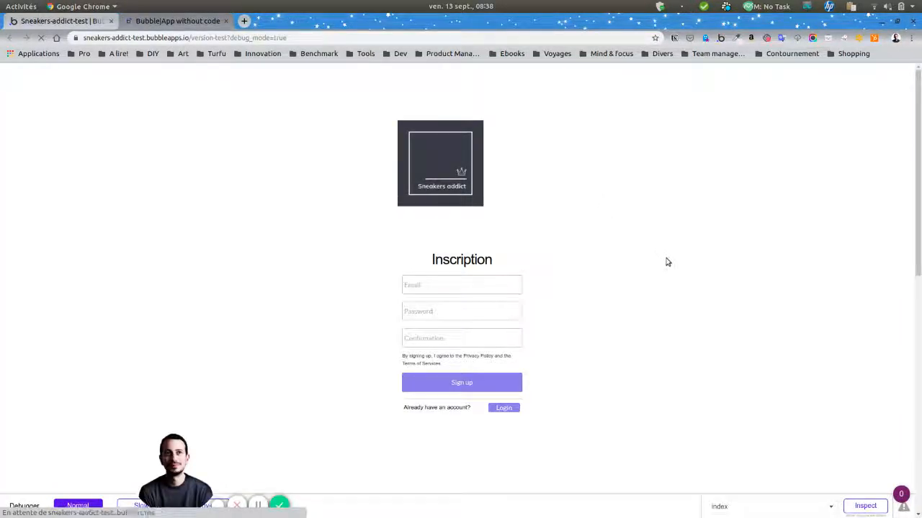
Step: Sign up on the Inscription form with a test e-mail, password and matching confirmation, then dismiss the browser's offer to save the password
click(461, 283)
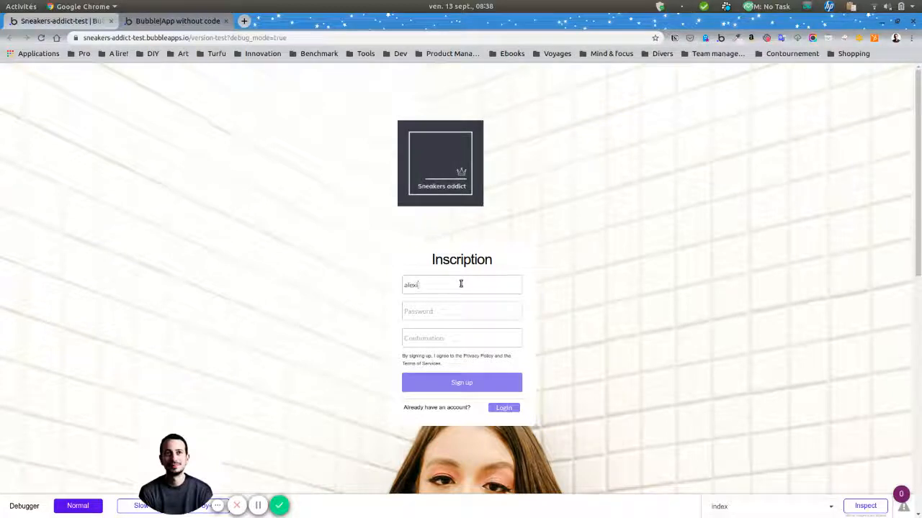
text(alex@test.com)
key(Tab)
text(••••)
key(Tab)
text(••••)
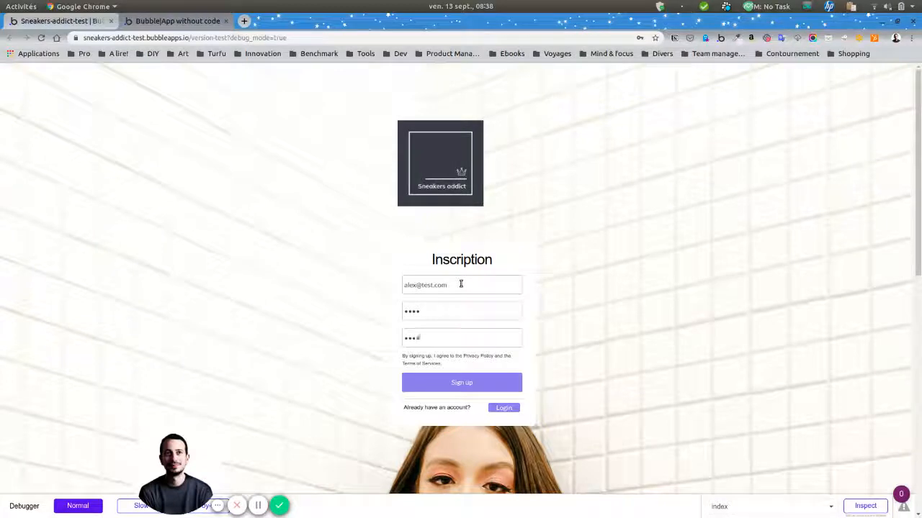
click(483, 383)
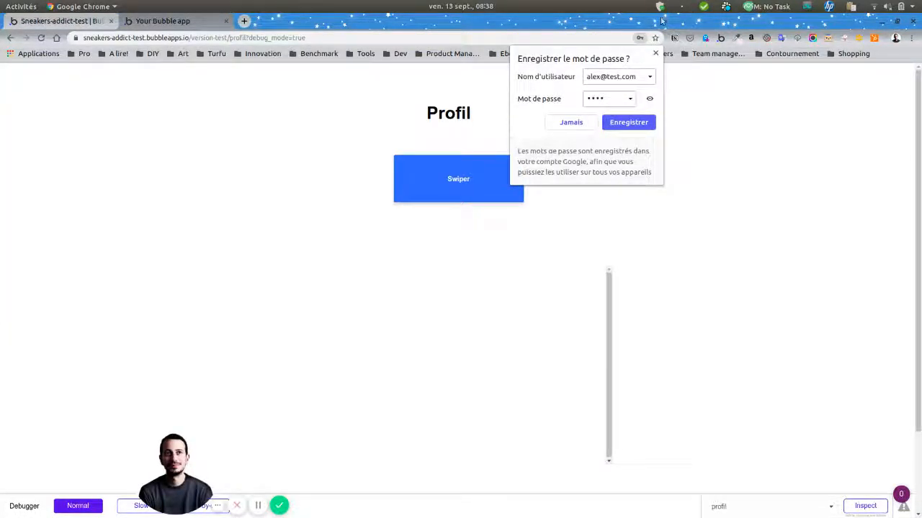
click(655, 53)
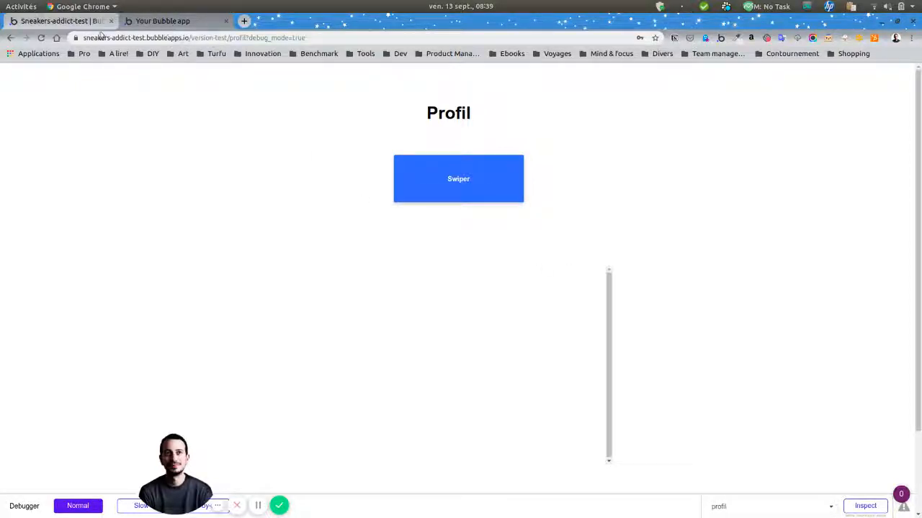
Step: Switch back to the Bubble editor
click(72, 22)
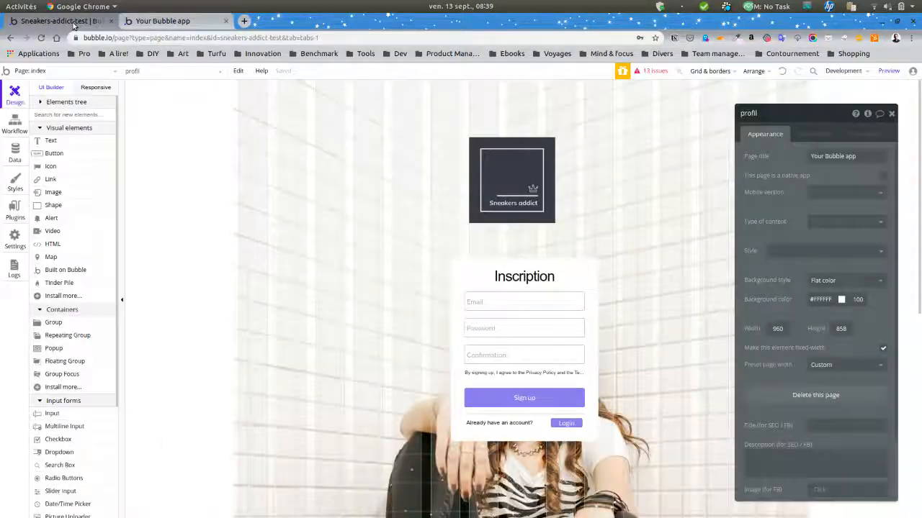
click(21, 128)
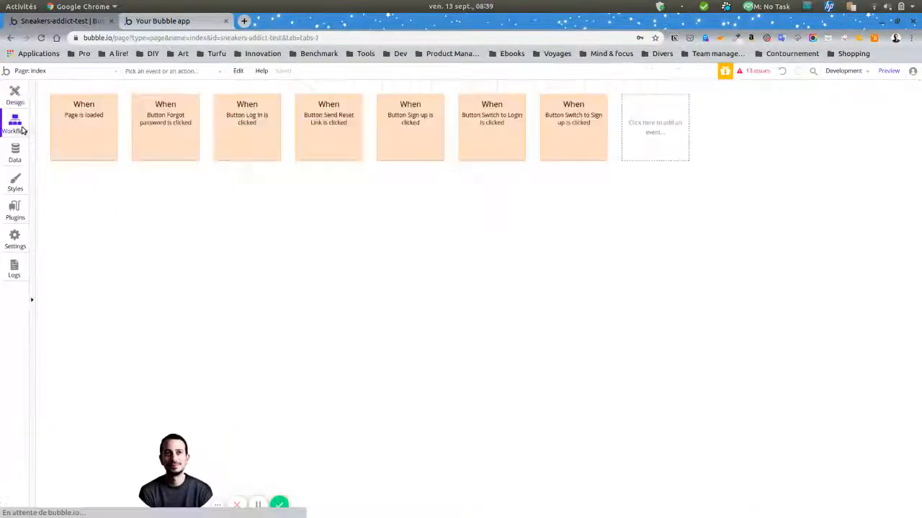
click(52, 55)
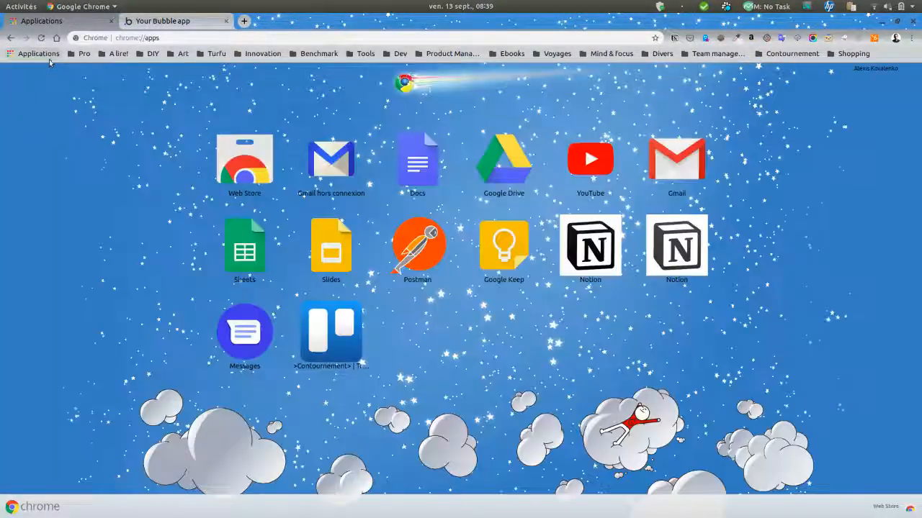
click(14, 40)
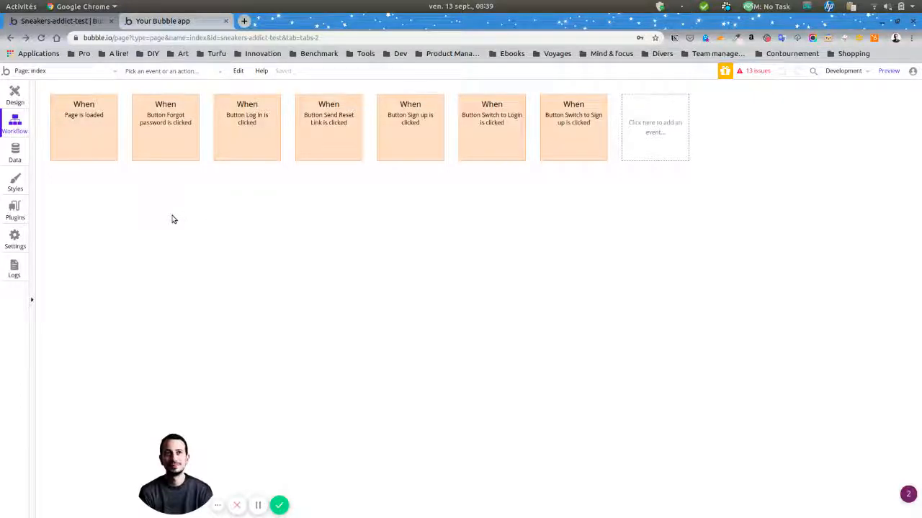
click(15, 94)
Step: Open the profil page in the editor and create a workflow for when the Swiper button is clicked
click(48, 73)
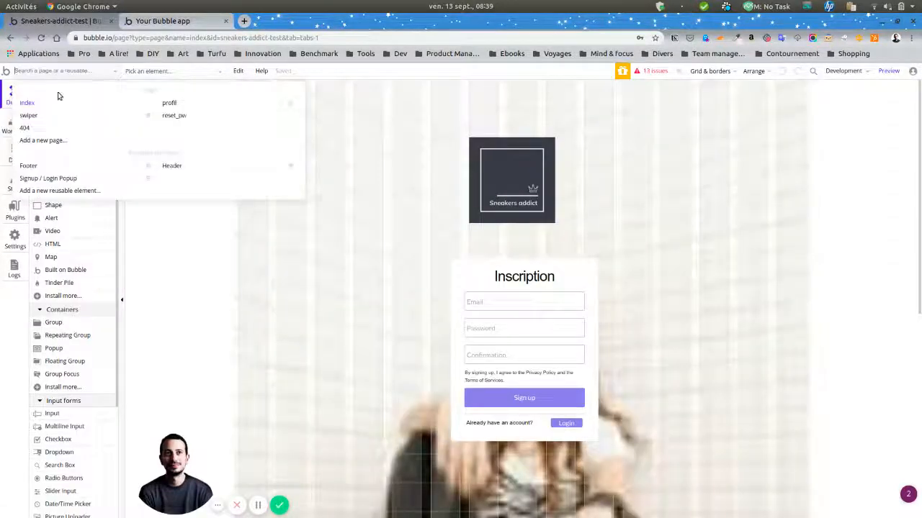
click(214, 102)
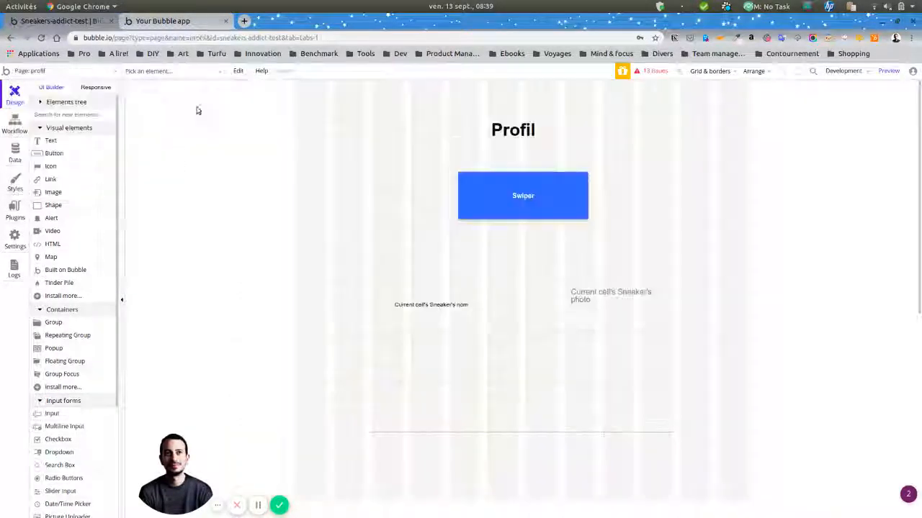
click(560, 196)
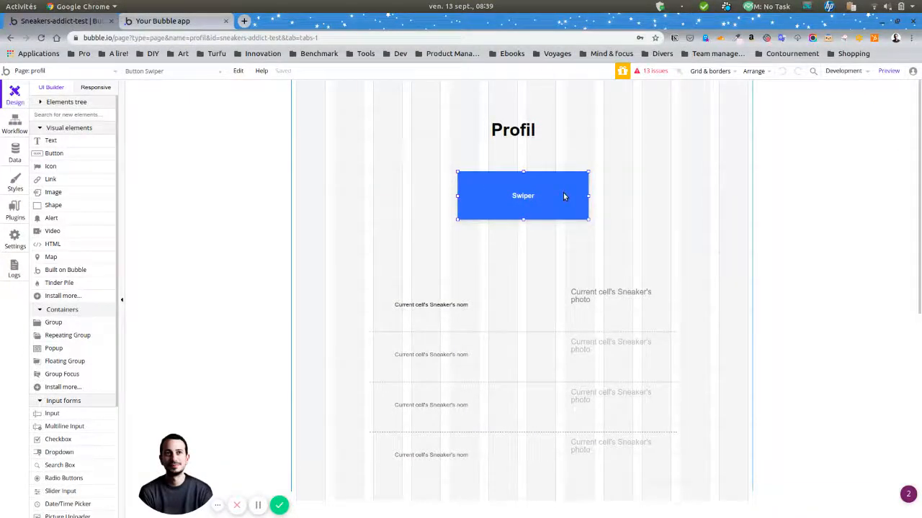
double_click(565, 195)
click(763, 214)
click(101, 144)
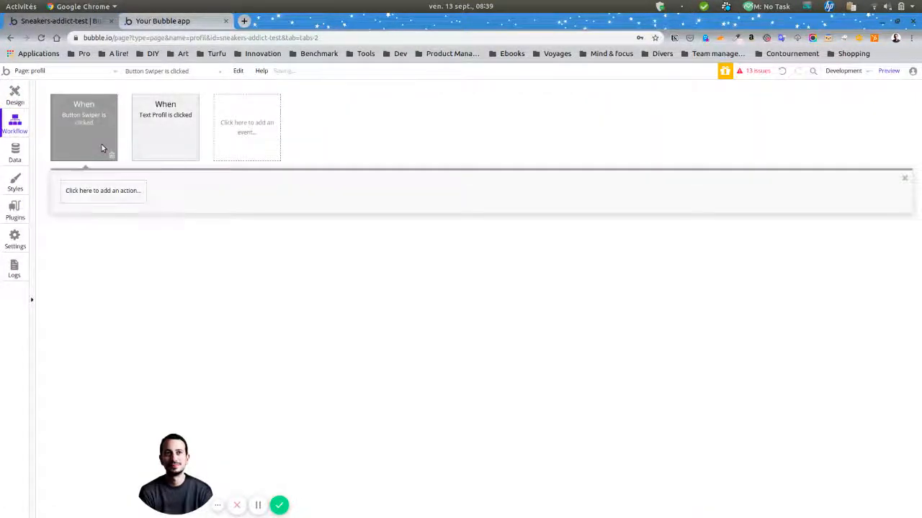
Step: Add a Go to page action to the Swiper button's workflow with swiper as the destination
click(112, 196)
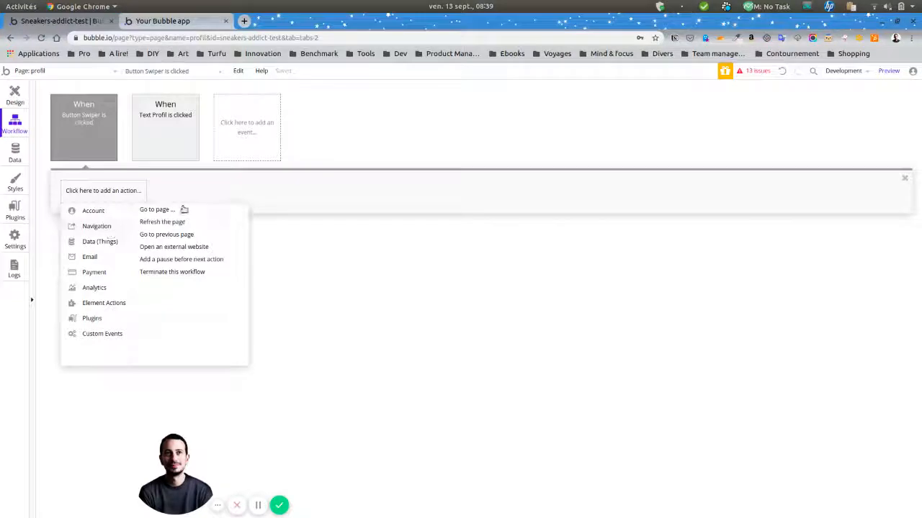
click(155, 209)
click(804, 149)
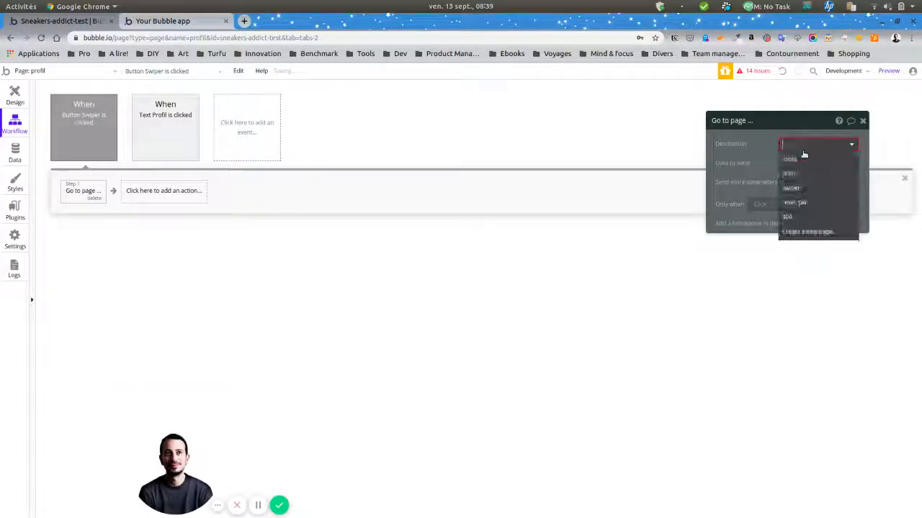
click(792, 188)
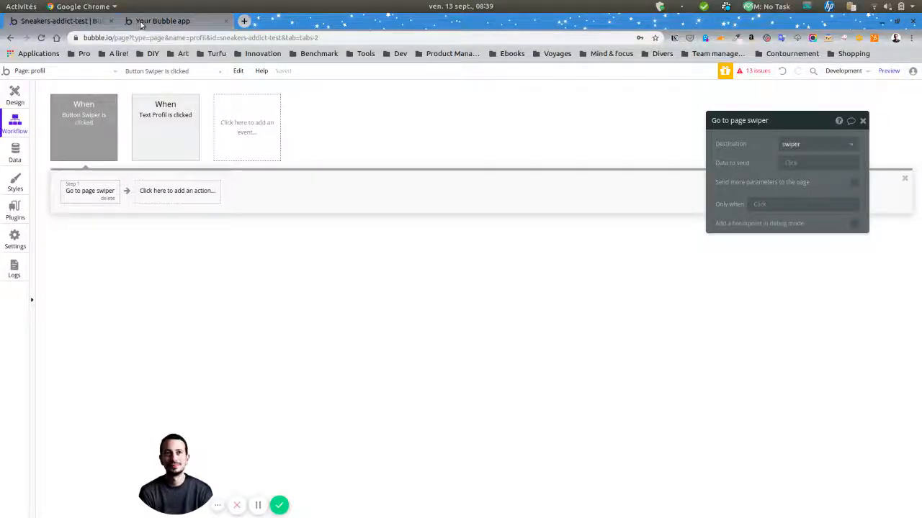
Step: Return to the app preview, reload the profil page and follow the Swiper button to the swiper page
click(95, 22)
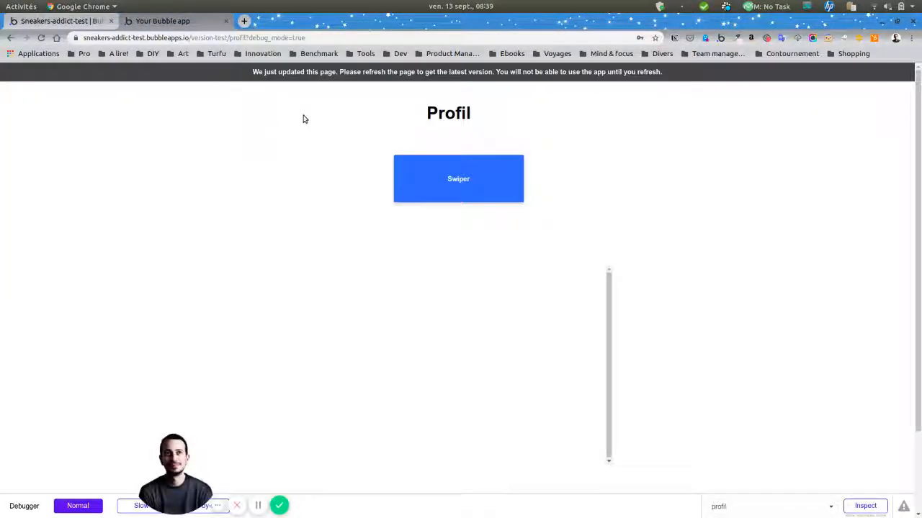
key(F5)
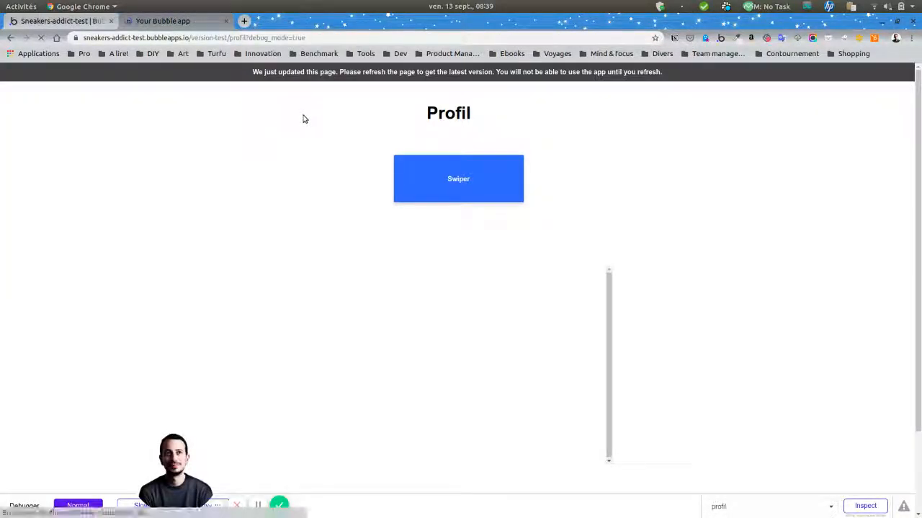
click(484, 193)
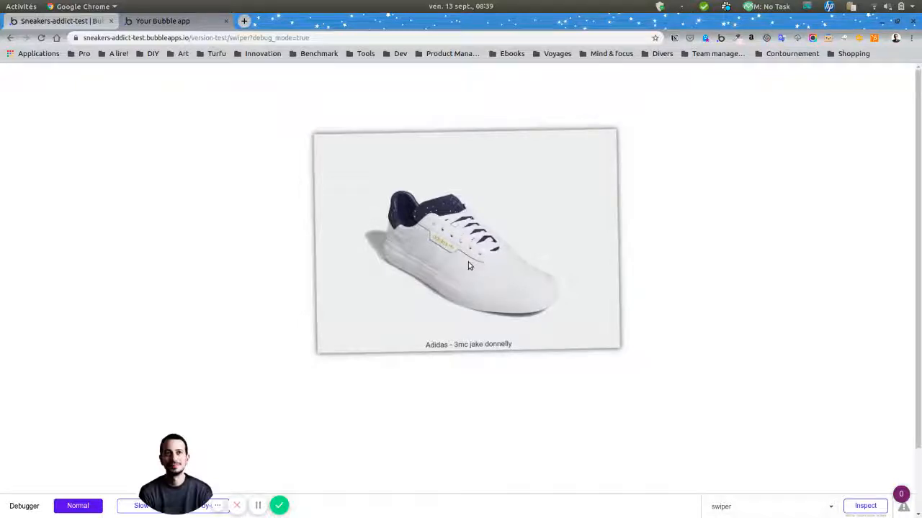
Step: Swipe the Adidas 3mc jake donnelly and Converse chuck 70 cards to the right, then go back to the profil page to check the favourites
drag(468, 262, 380, 255)
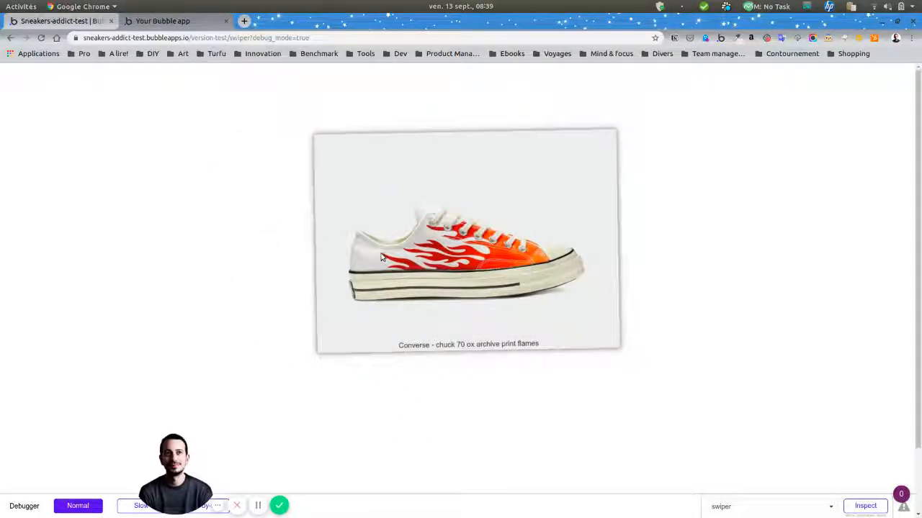
mouse_move(388, 260)
mouse_down()
mouse_move(492, 255)
mouse_move(389, 257)
mouse_up()
drag(446, 265, 603, 240)
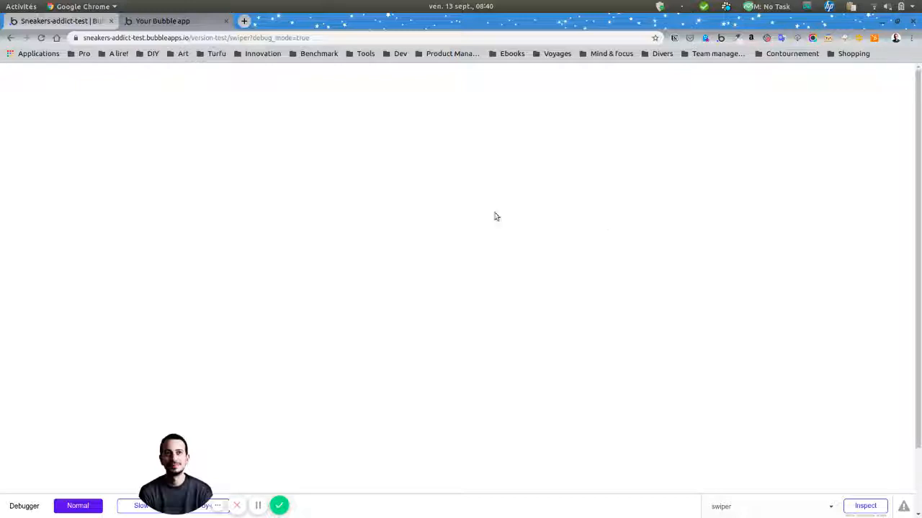
click(10, 38)
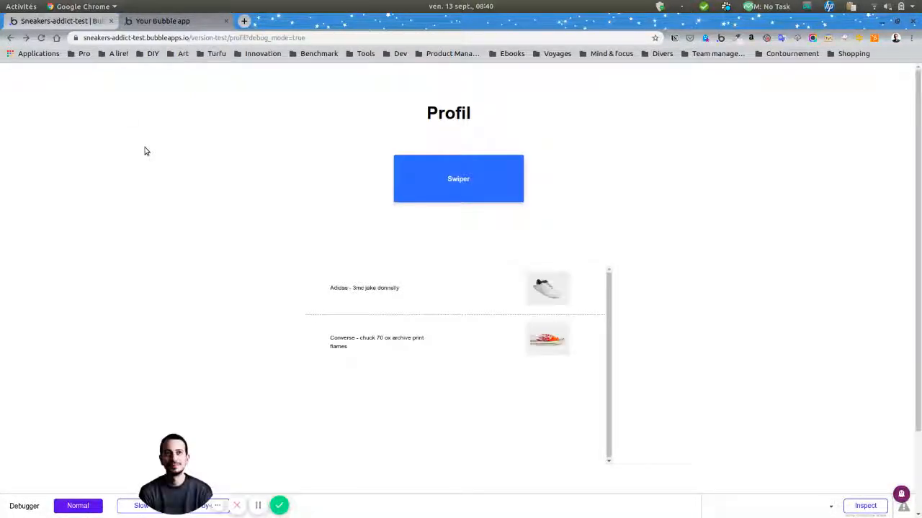